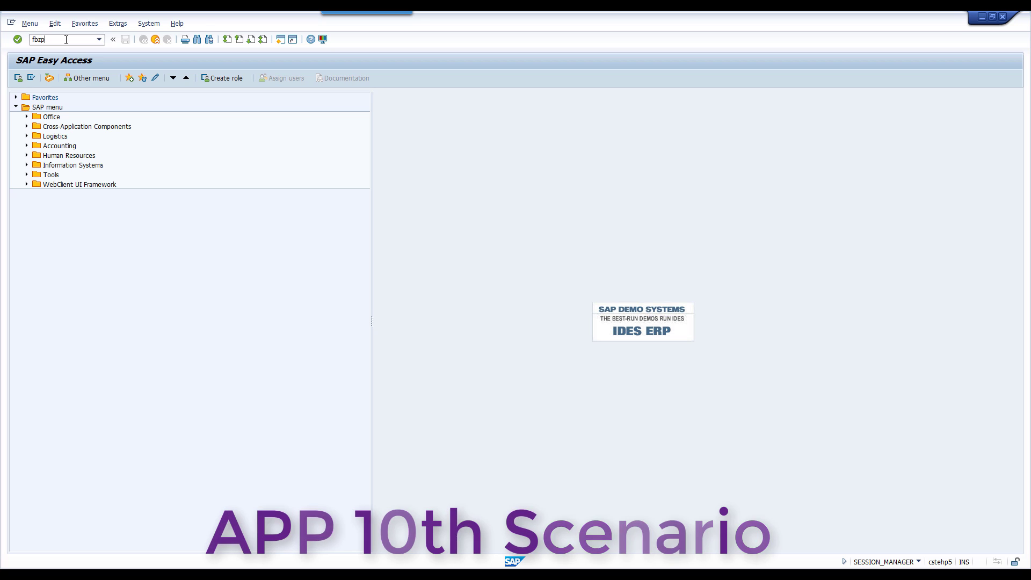
- Run transaction FBZP and open the all-company-codes payment details of company code 6310
key(Return)
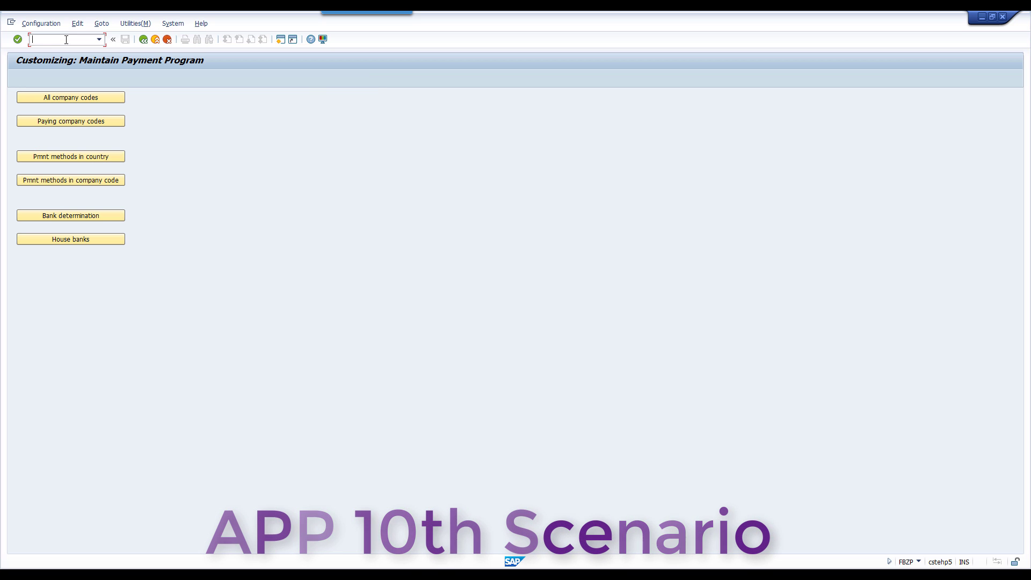
click(94, 99)
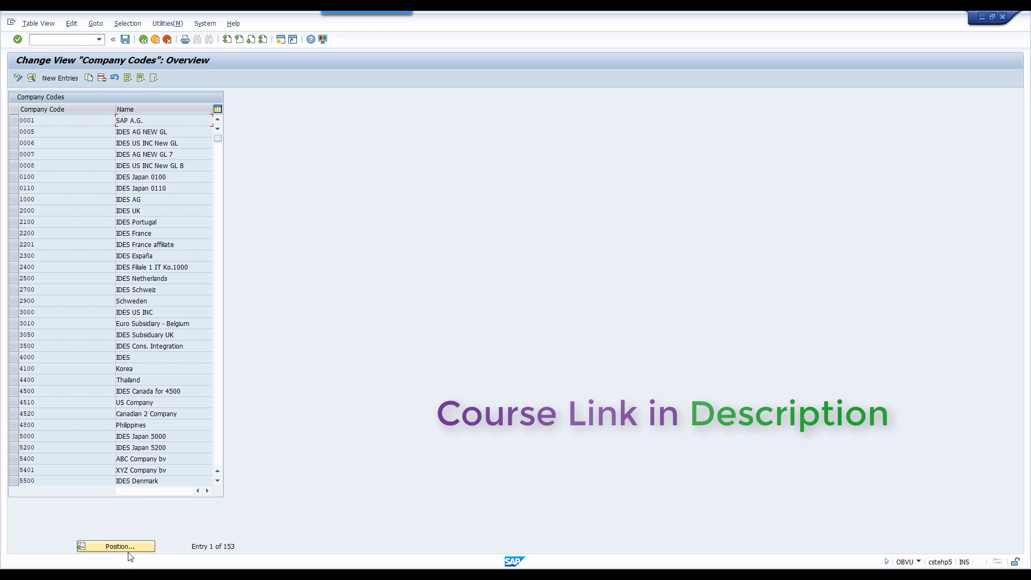
click(120, 547)
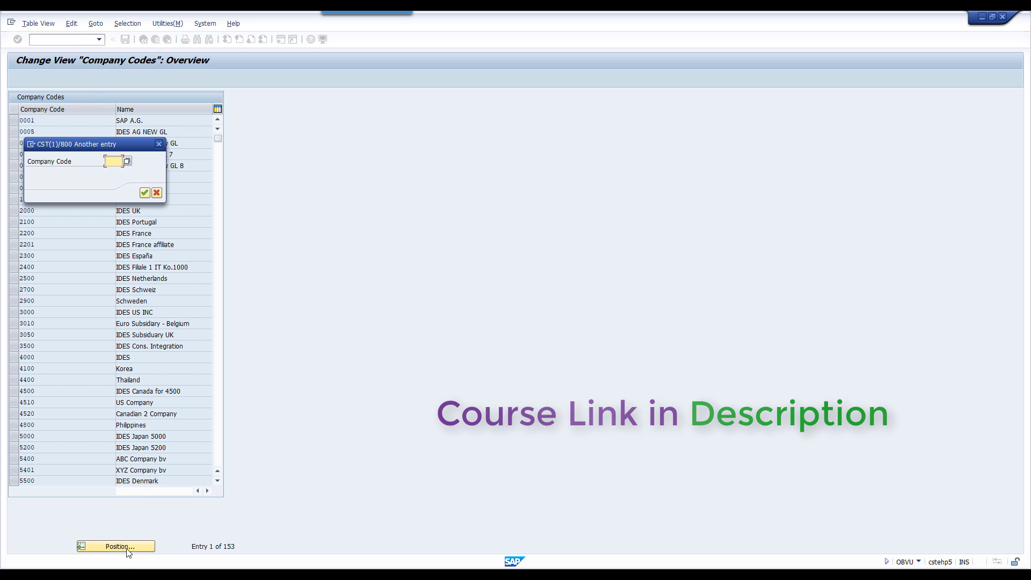
text(6310)
key(Return)
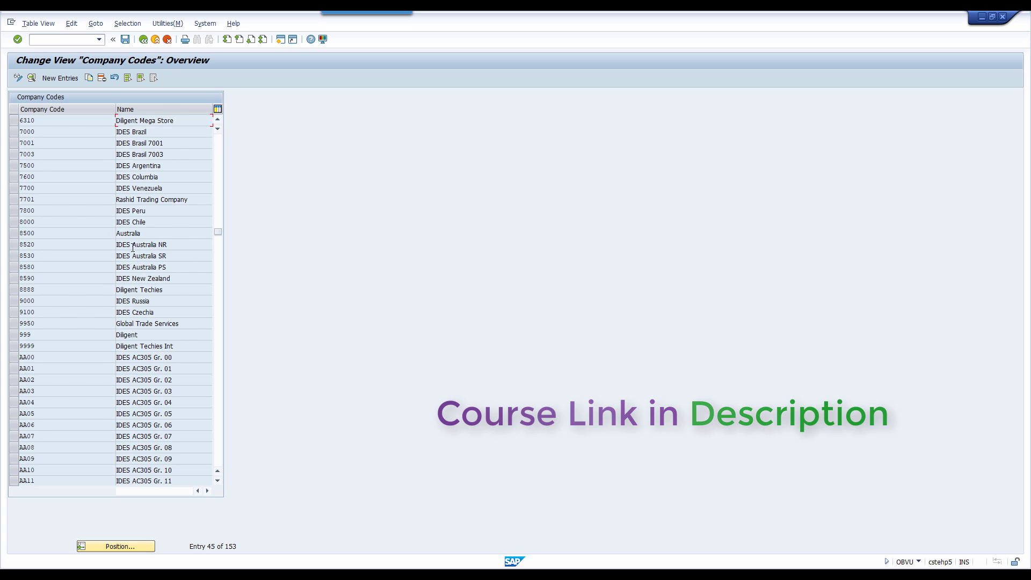
double_click(48, 123)
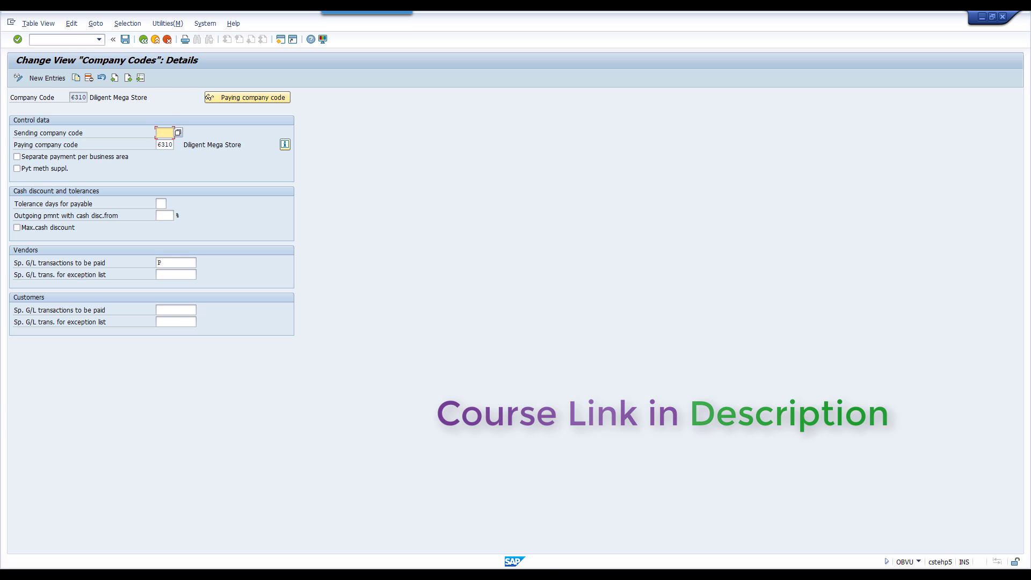
- Switch to the Excel workbook, review the cash discount plan on Sheet2 and its OBB8 transaction code, and return to SAP
key(alt+Tab)
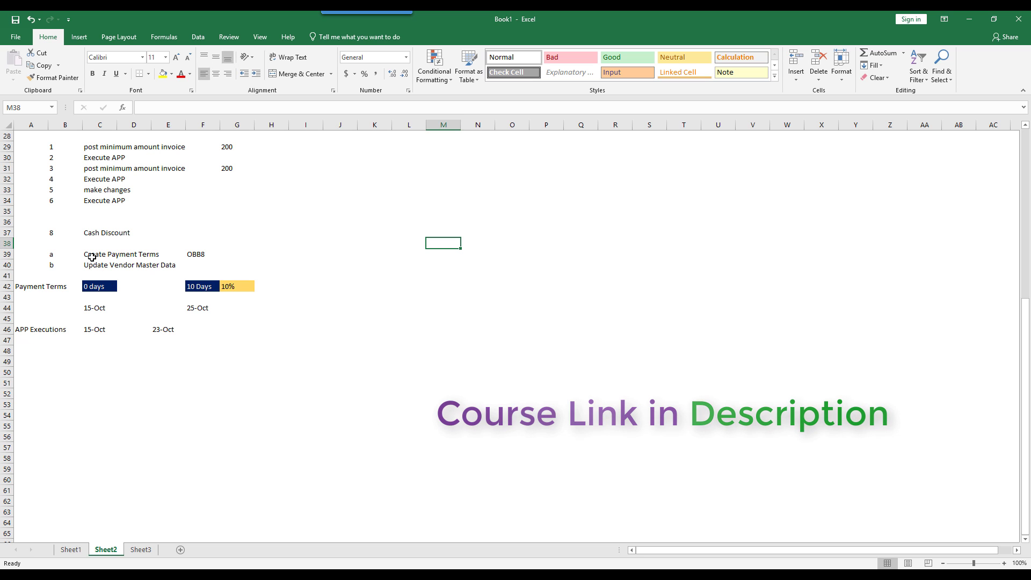
click(93, 255)
drag(93, 255, 198, 255)
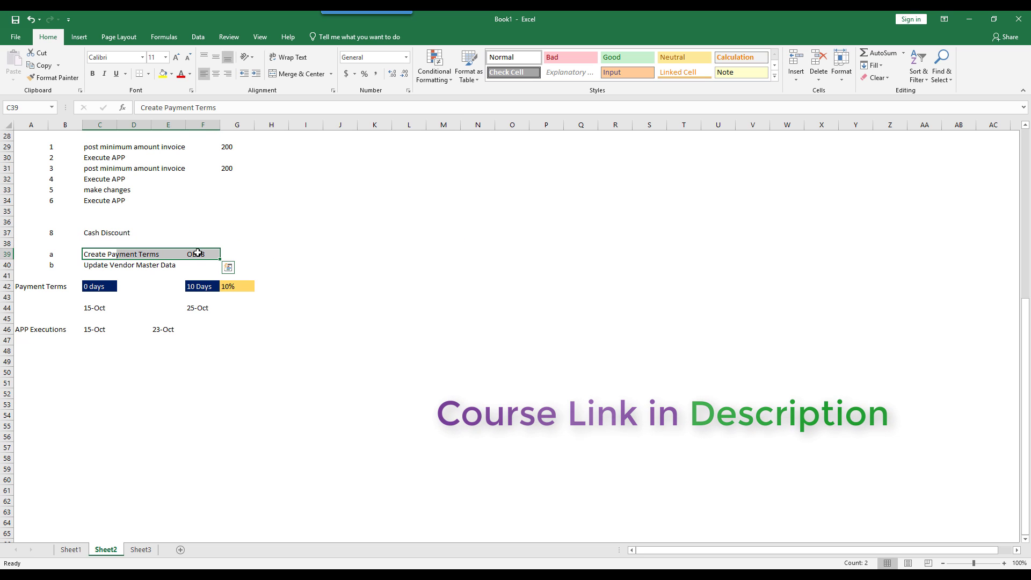
drag(97, 275, 139, 265)
click(192, 255)
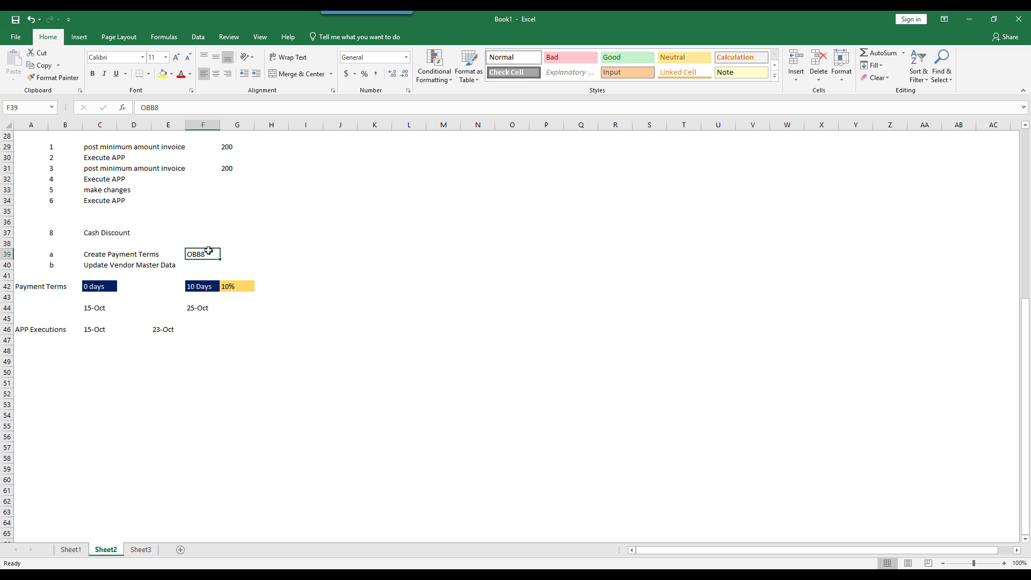
click(566, 574)
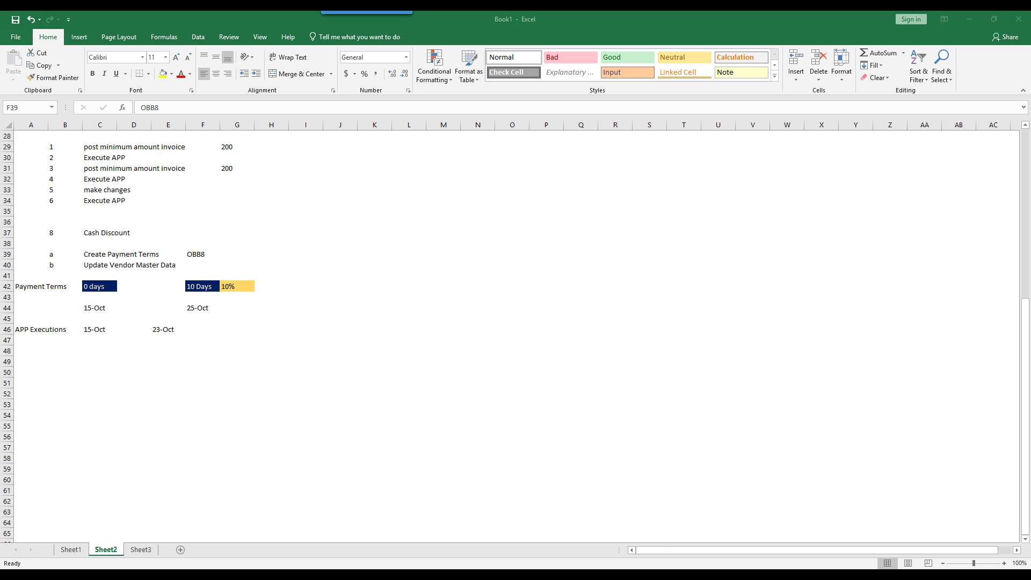
click(611, 540)
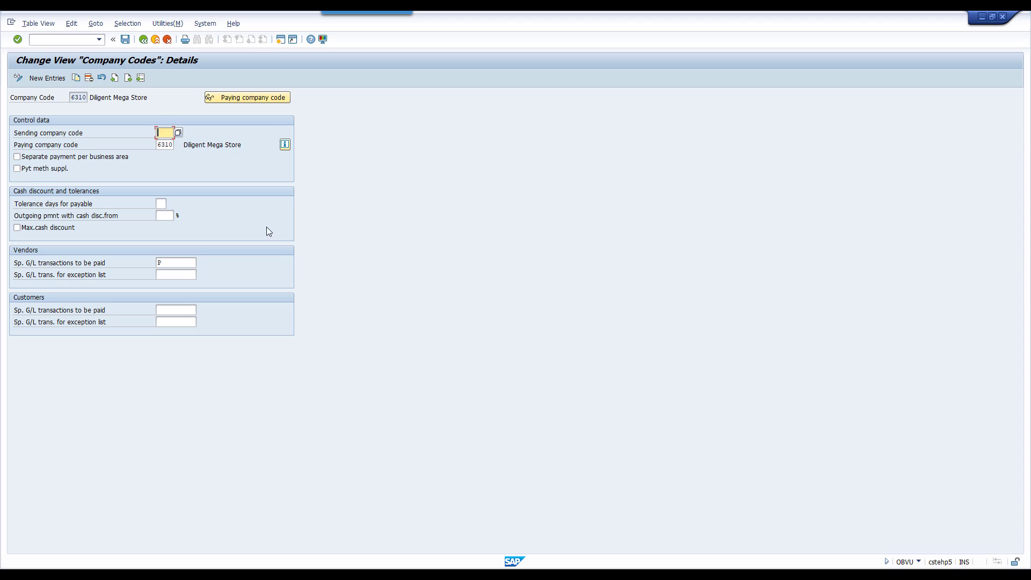
- Run transaction OBB8 in a new session and start a new terms of payment entry with the key ZAPP
click(280, 39)
text(obb8)
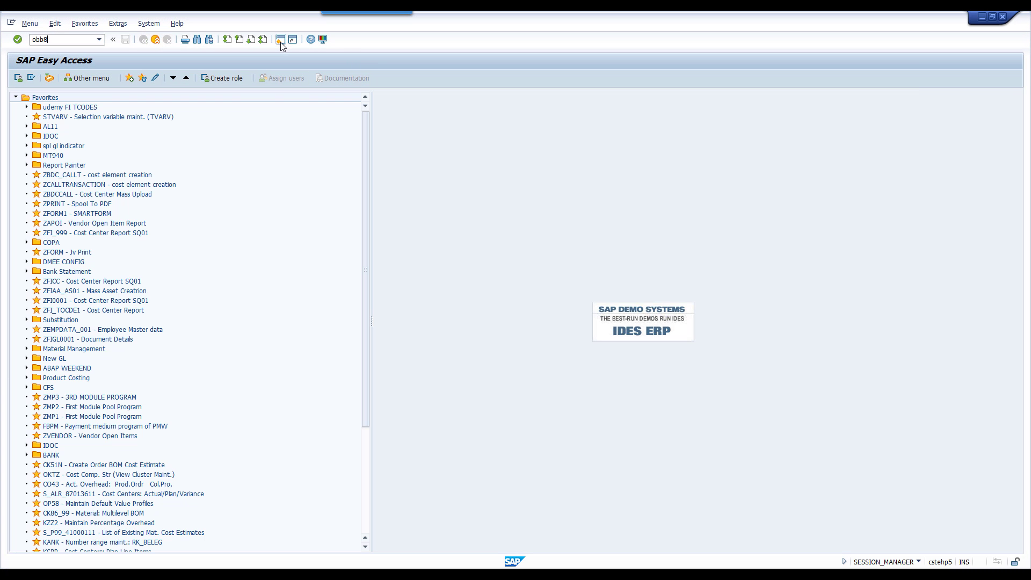
key(Return)
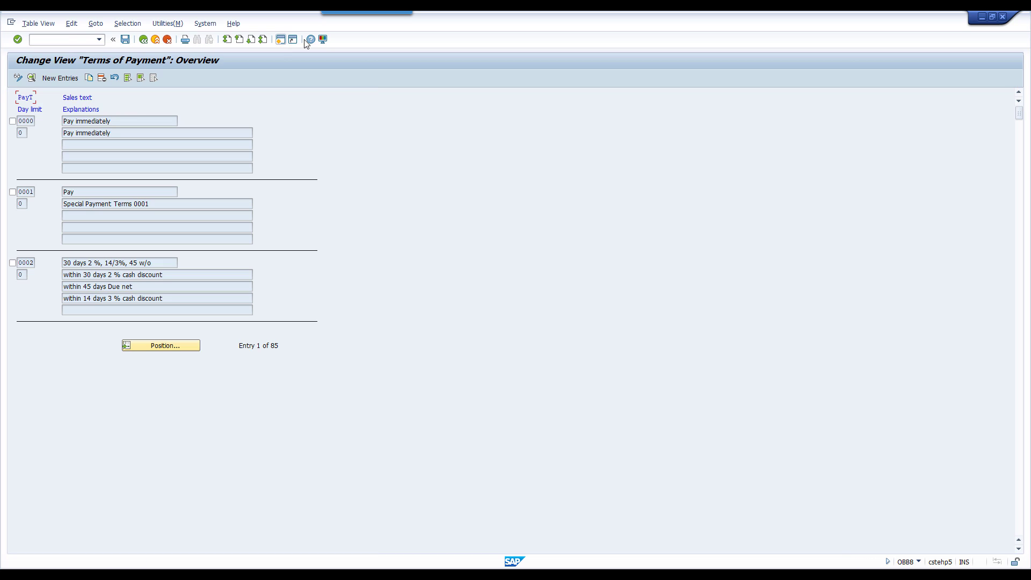
click(63, 78)
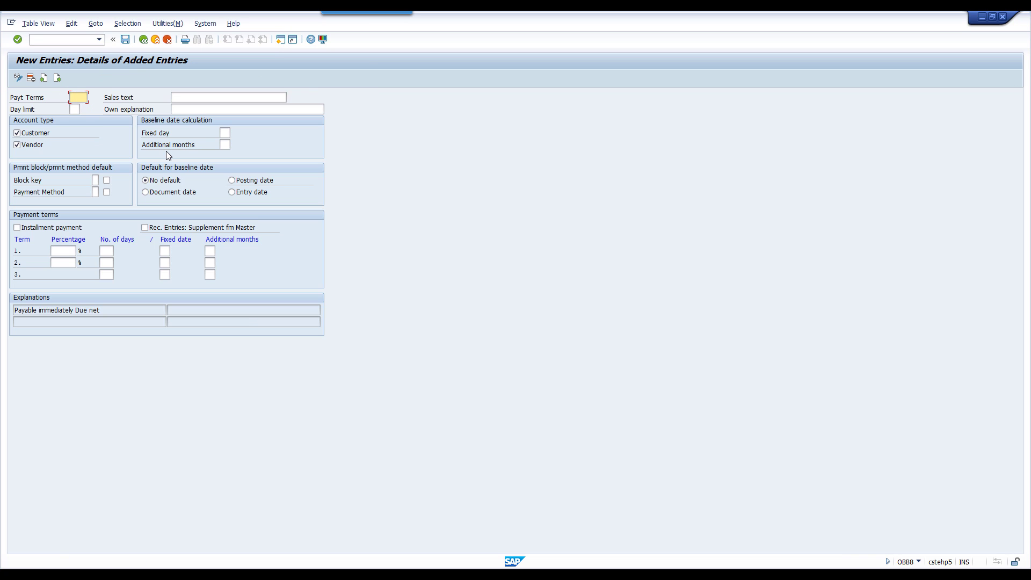
text(Z00)
key(BackSpace)
key(BackSpace)
key(BackSpace)
text(ZAPP)
- Check the discount terms in the Excel workbook and set ZAPP's first term in SAP to 10 percent within 10 days
click(62, 251)
key(alt+Tab)
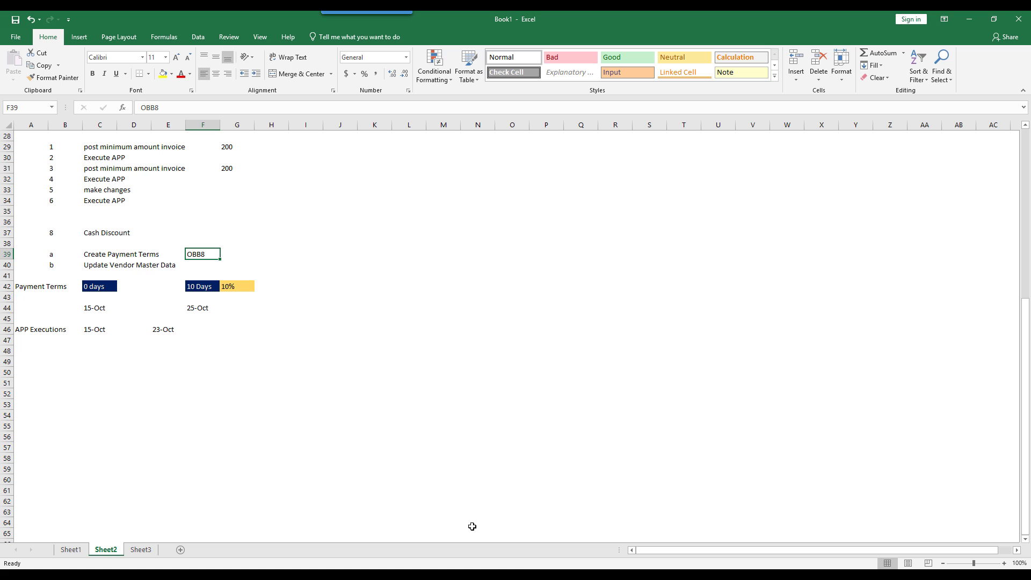
click(212, 288)
click(224, 289)
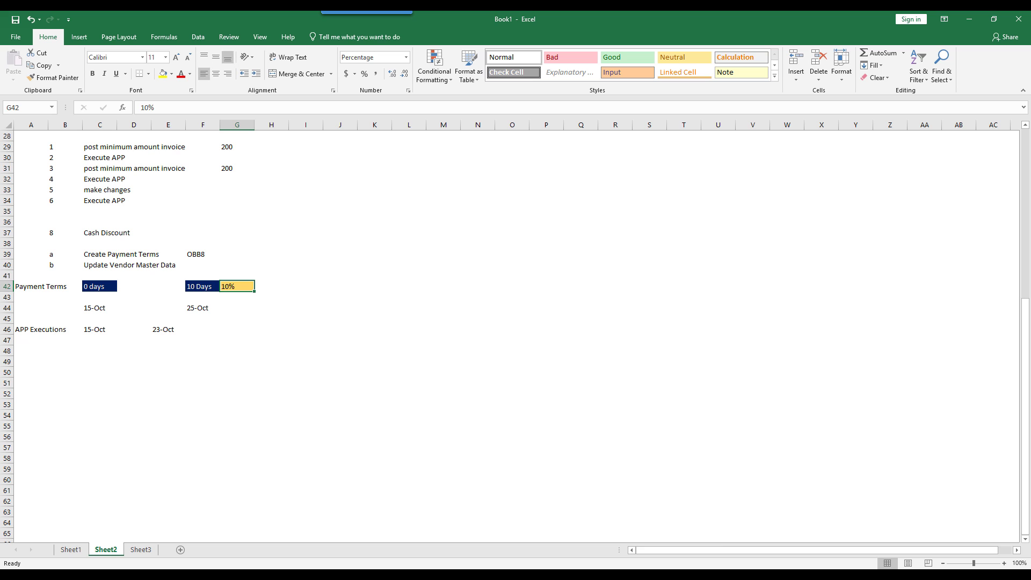
mouse_move(616, 559)
click(659, 518)
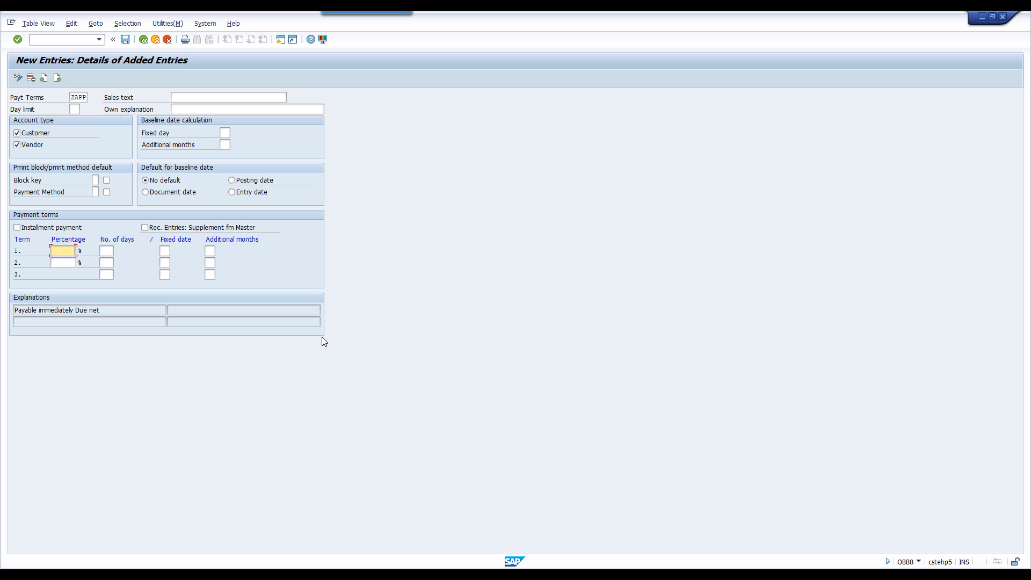
key(Tab)
key(Return)
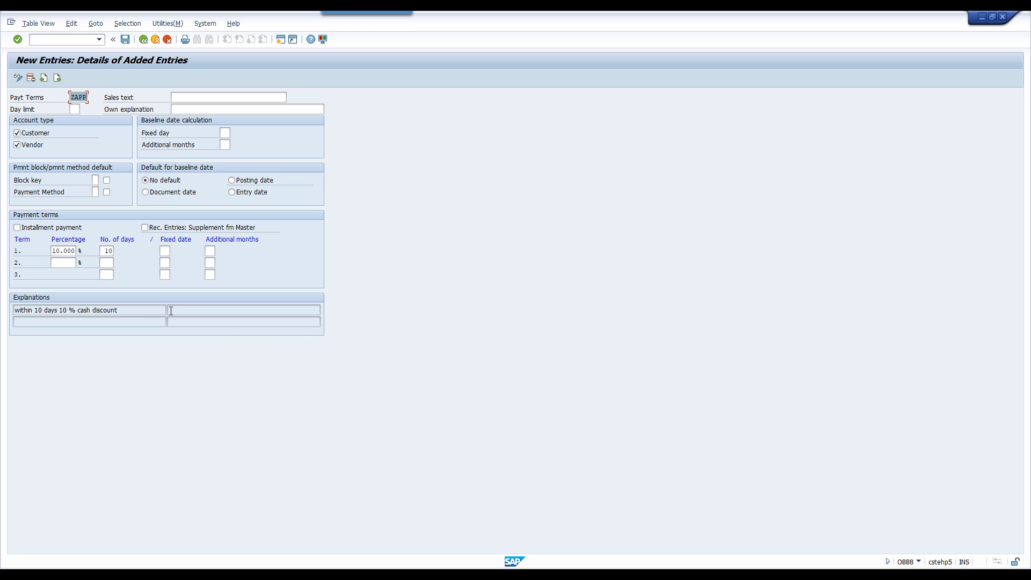
- Copy the explanation "within 10 days 10 % cash discount" into the sales text and own explanation of the payment term
drag(131, 313, 2, 329)
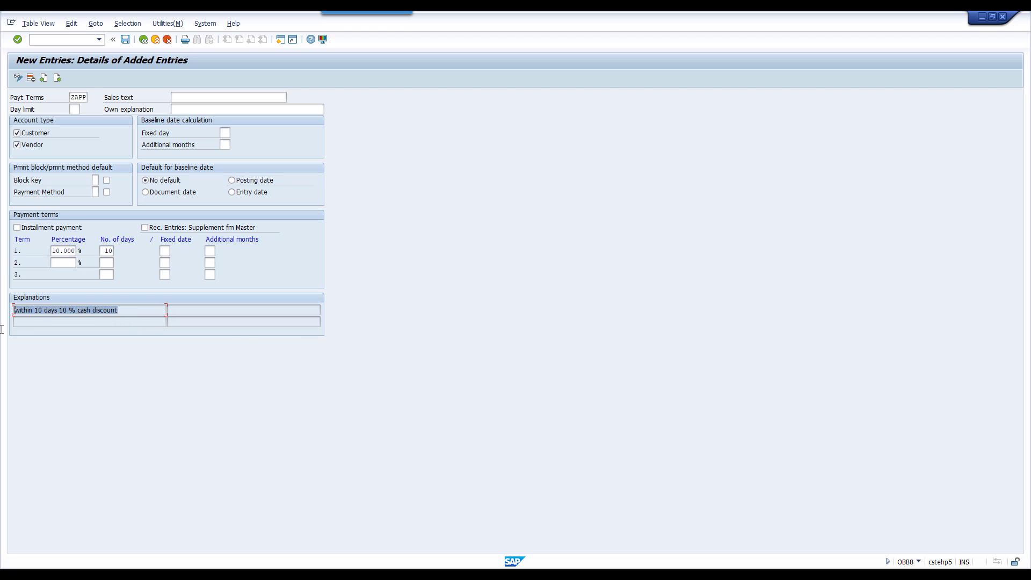
key(ctrl+c)
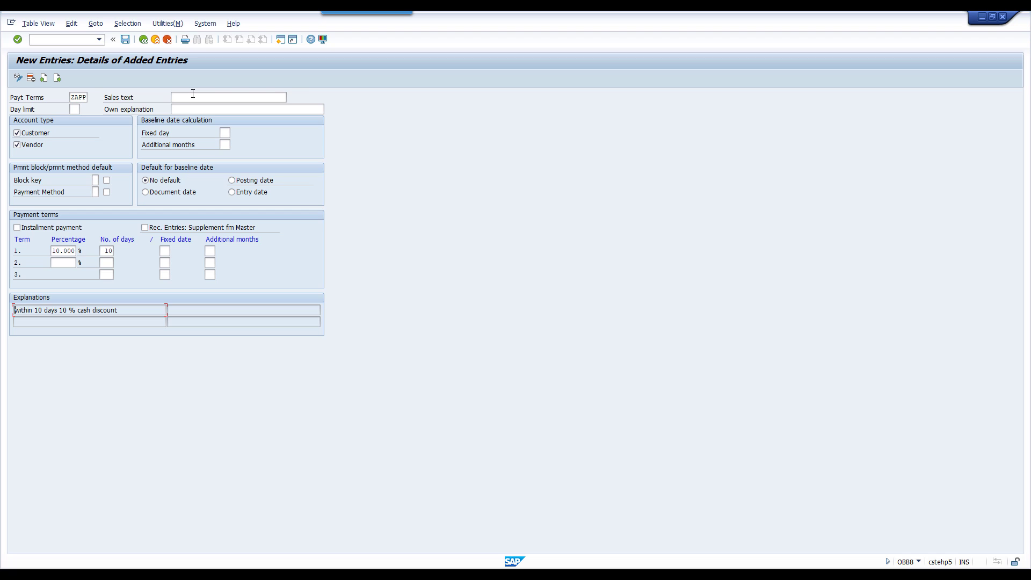
click(193, 96)
key(ctrl+v)
click(190, 109)
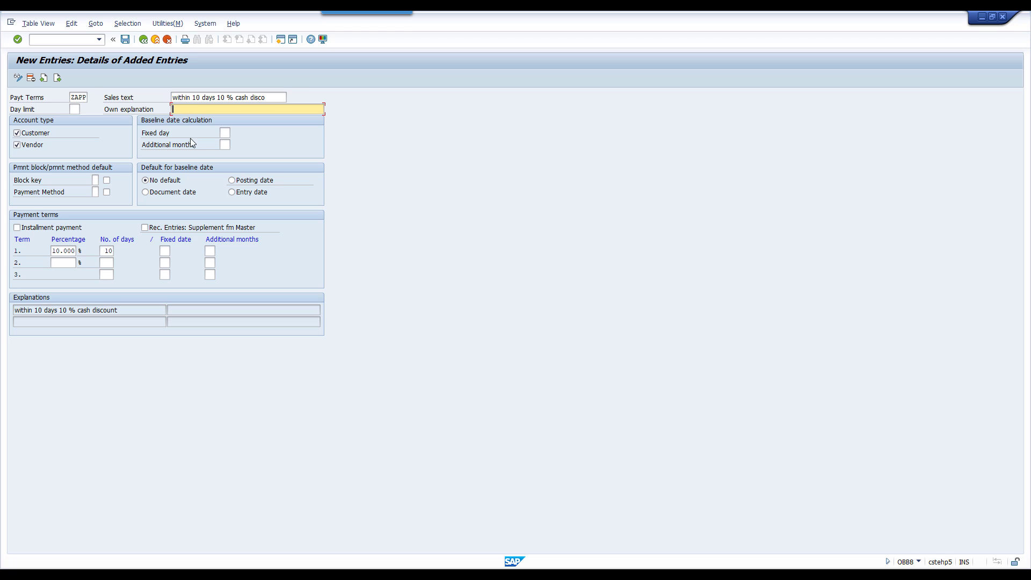
key(ctrl+v)
- Make the posting date the default baseline date and save the payment term under the proposed customizing request
click(232, 181)
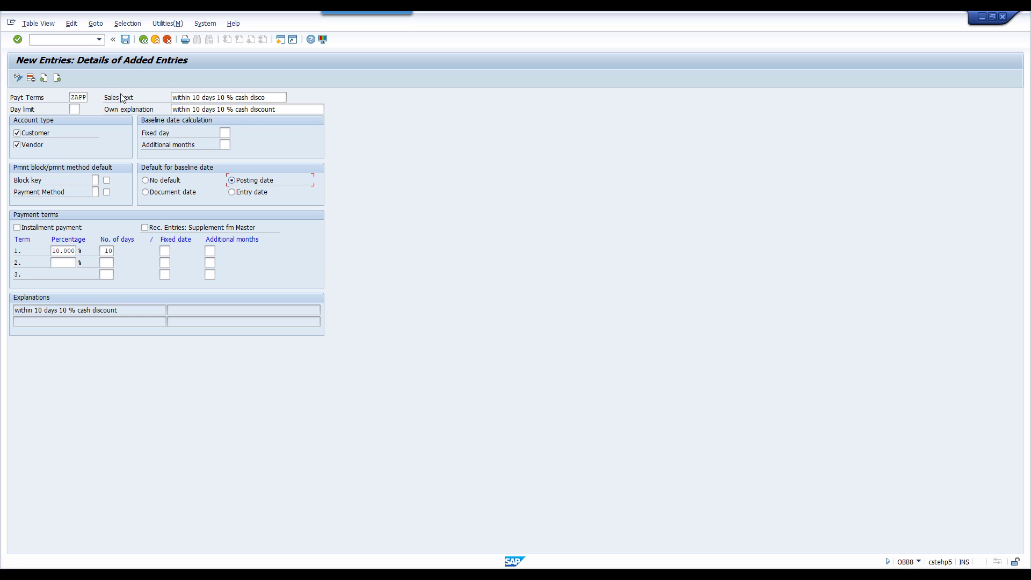
click(125, 39)
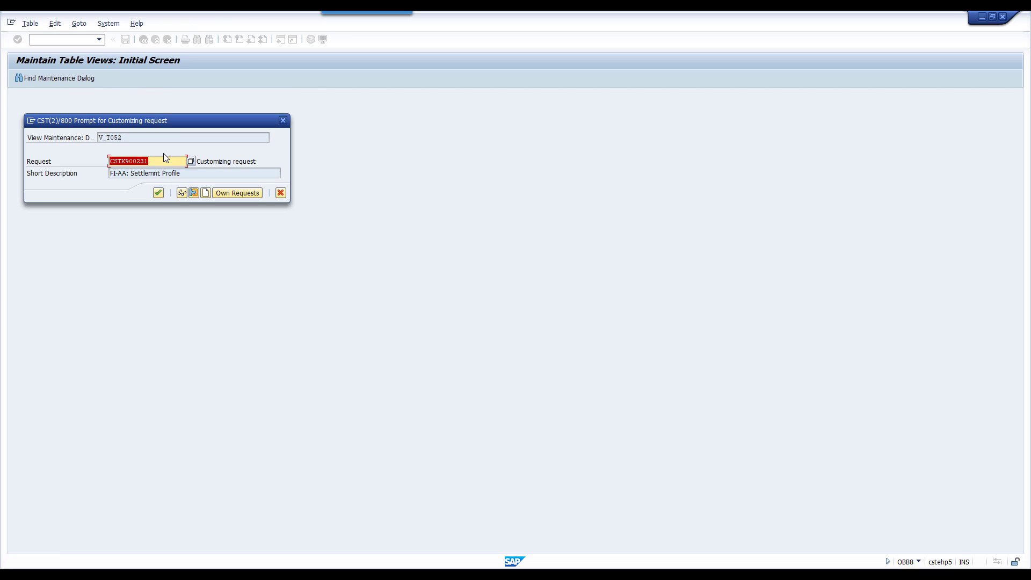
click(159, 192)
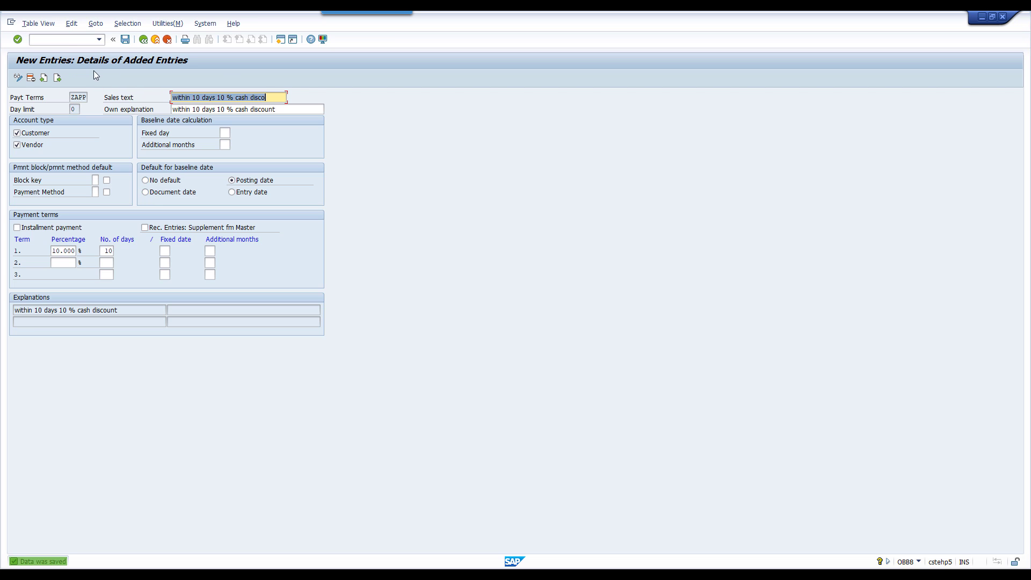
- Run transaction XK02 in the same session and clear the purchasing organization for the vendor change
click(62, 40)
text(/N XK02)
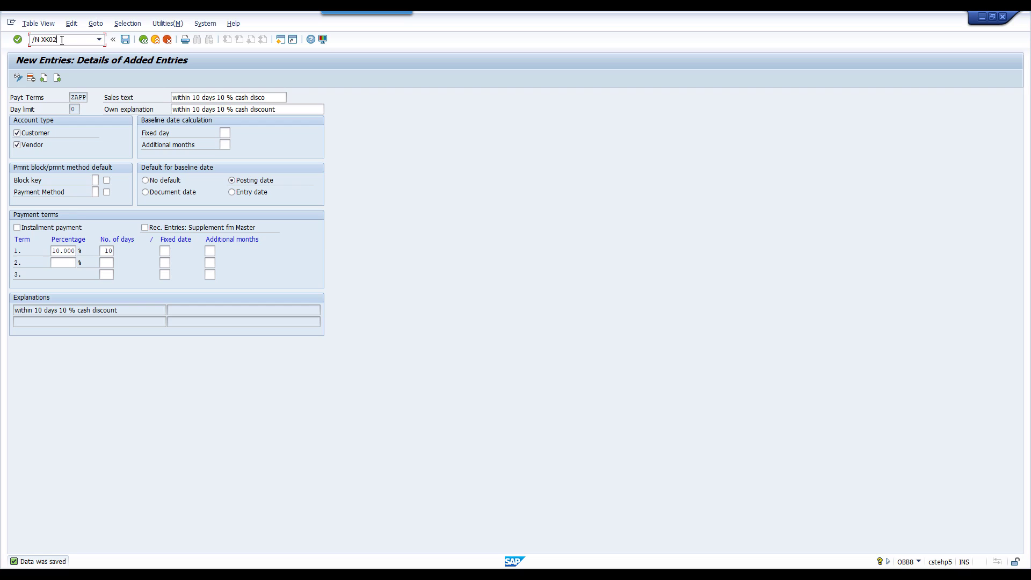
key(Return)
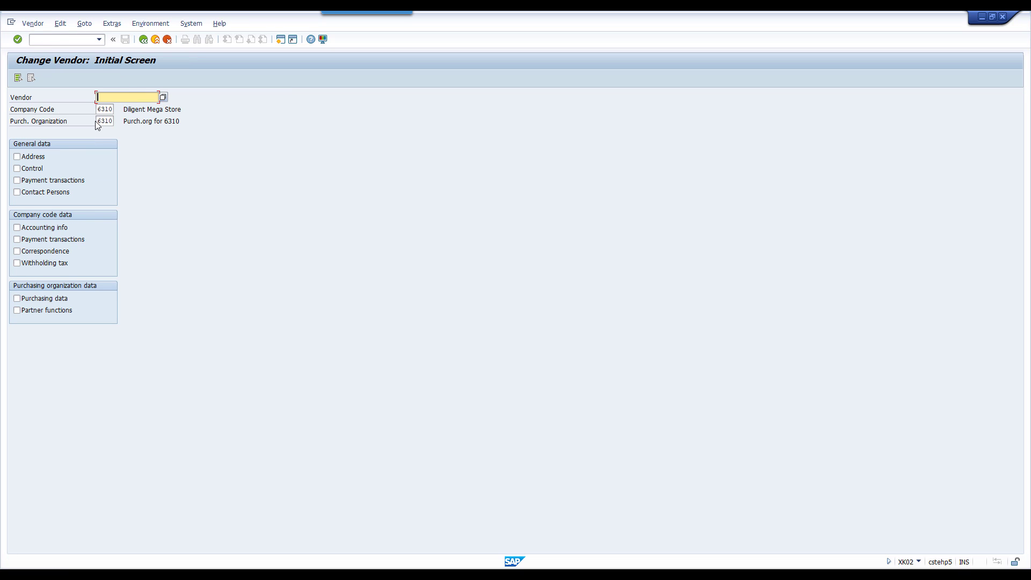
drag(96, 121, 136, 124)
key(Delete)
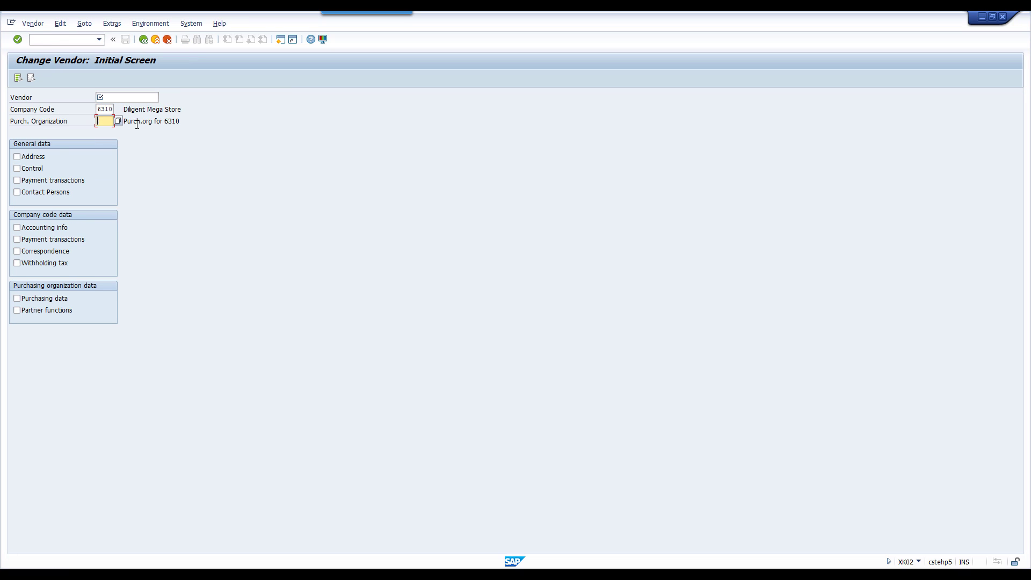
- Select the vendor ABC LTC - LOCAL VENDOR in company code 6310 and open its address and company code payment transactions data
click(145, 100)
key(F4)
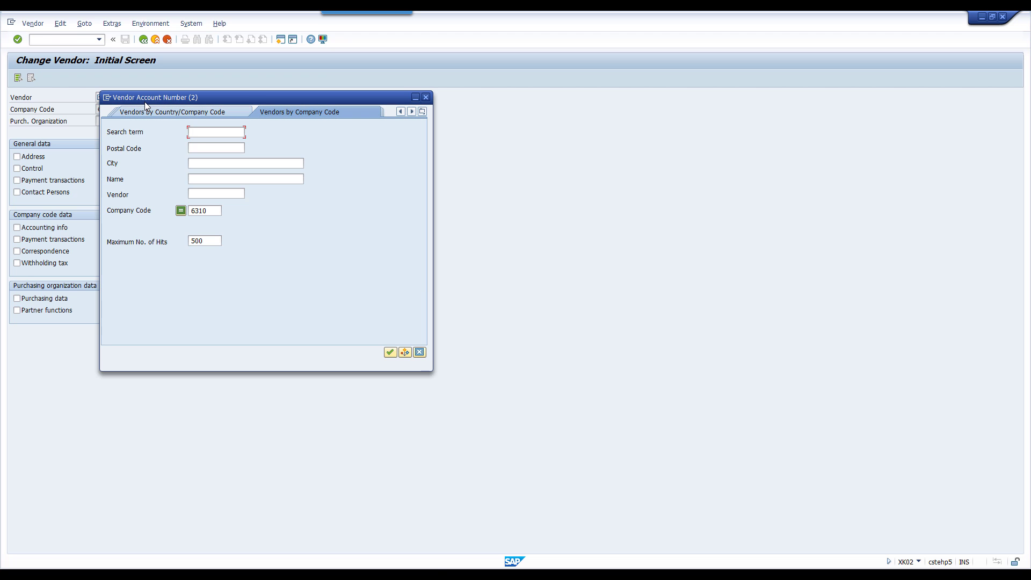
key(Return)
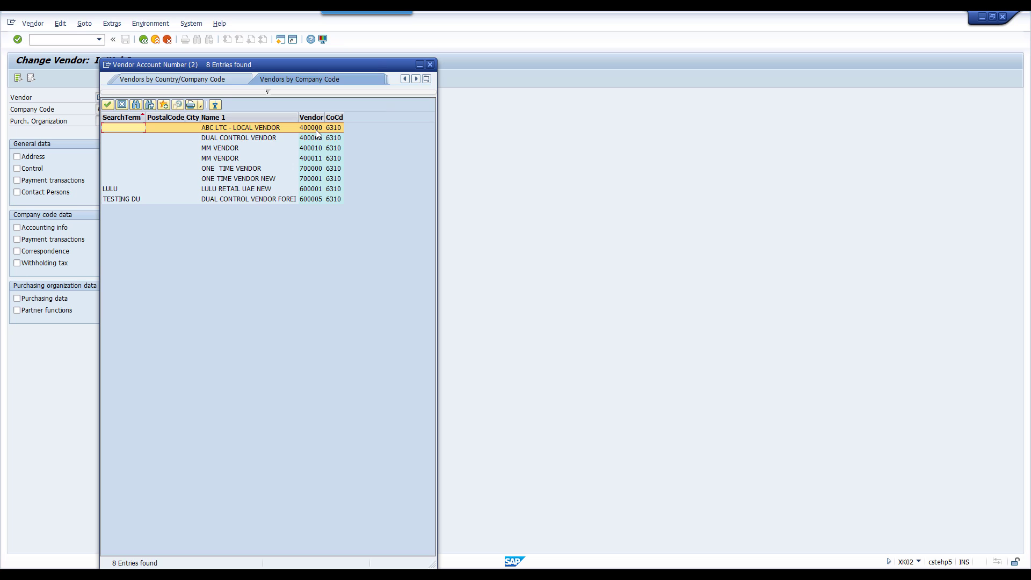
double_click(317, 129)
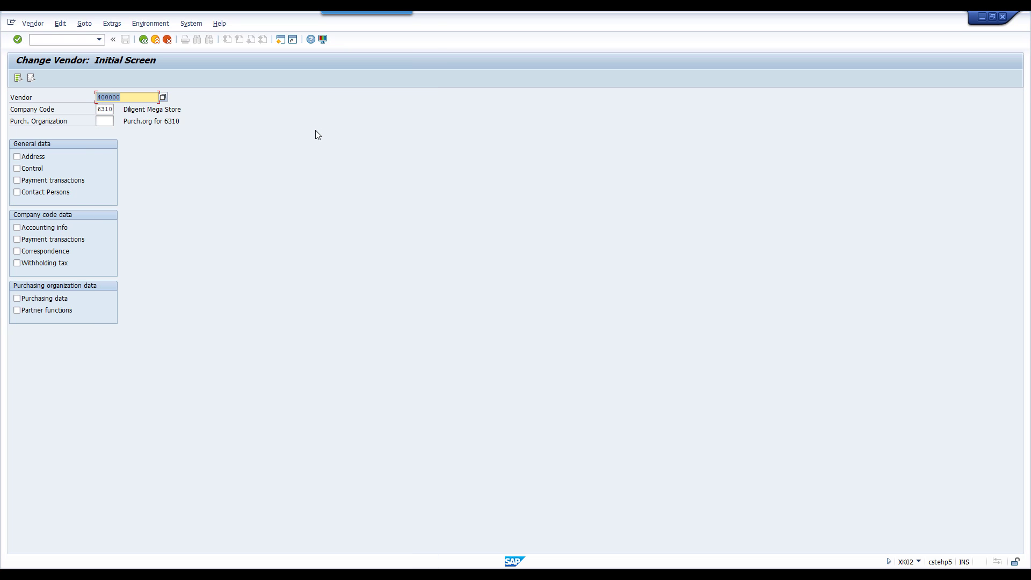
click(29, 156)
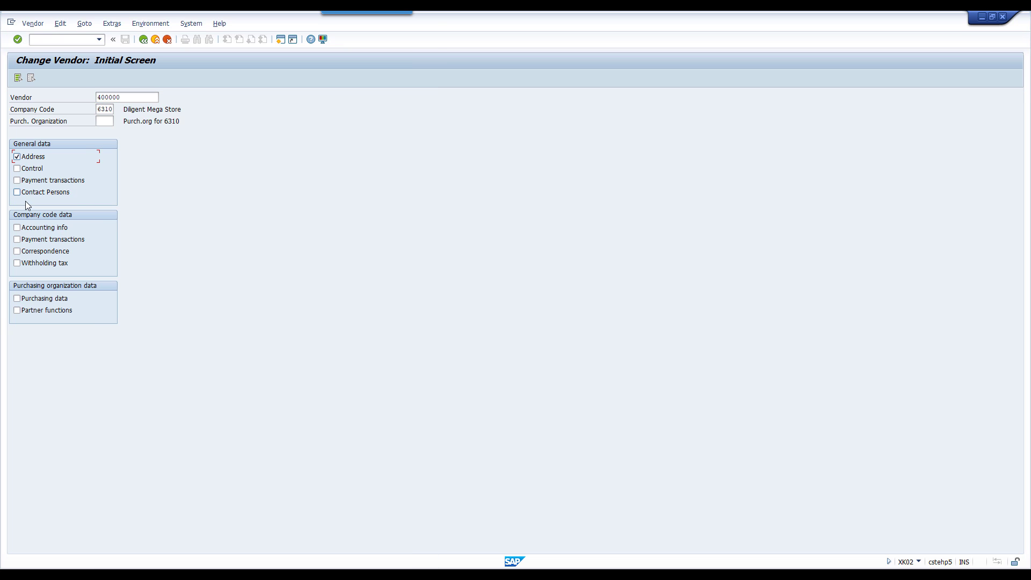
click(32, 239)
key(Return)
- Rename the vendor to "Diligent Techies - Vendor" and enter "SAP Consulting" as the second name line
drag(173, 156, 65, 172)
text(d)
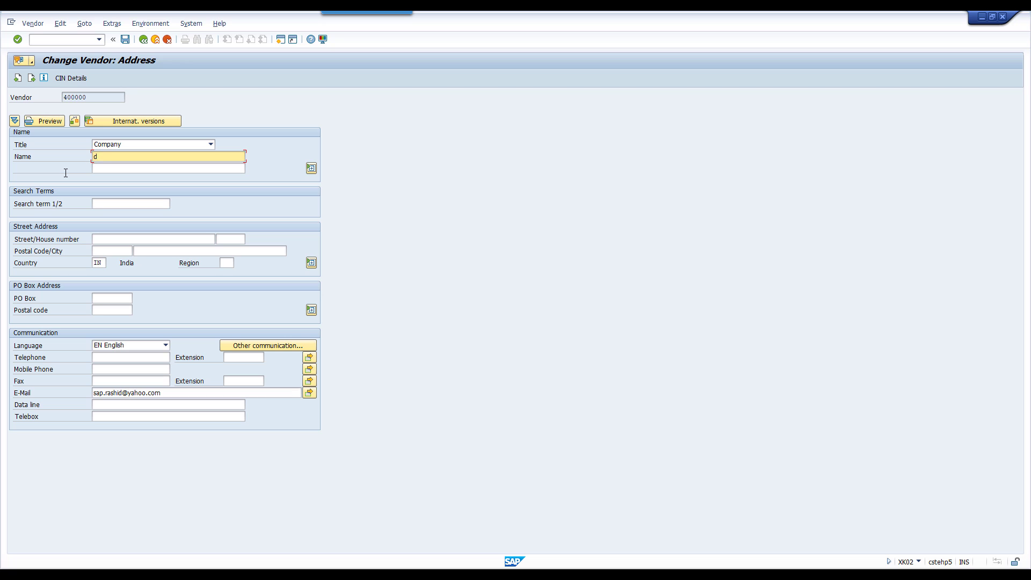
text(iligent Techies - VEndor)
key(BackSpace)
key(BackSpace)
key(BackSpace)
key(BackSpace)
text(endo)
click(117, 167)
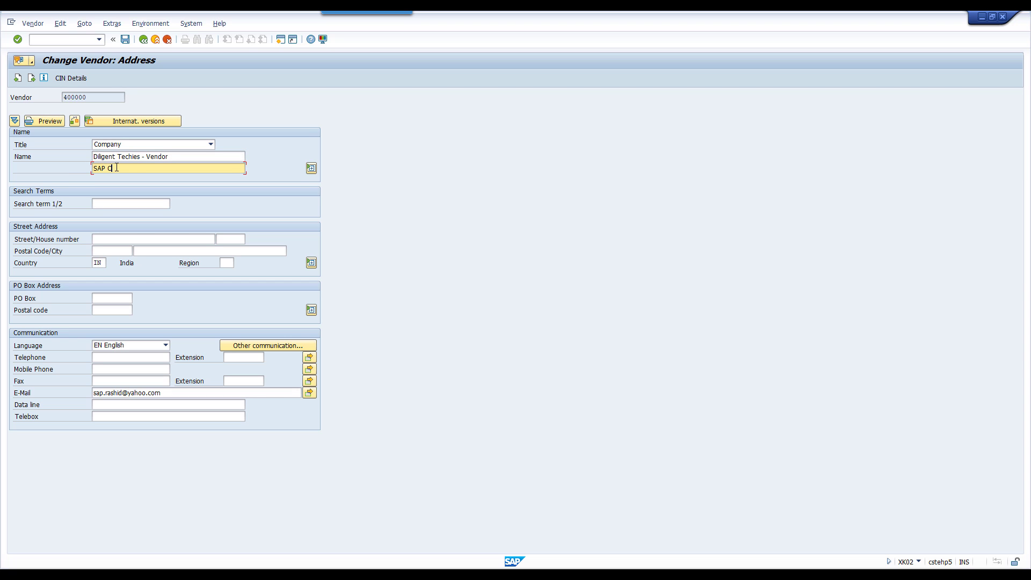
text(SAP Consulting)
- Assign payment terms ZAPP in the vendor's accounting payment transactions and save the vendor changes
key(Return)
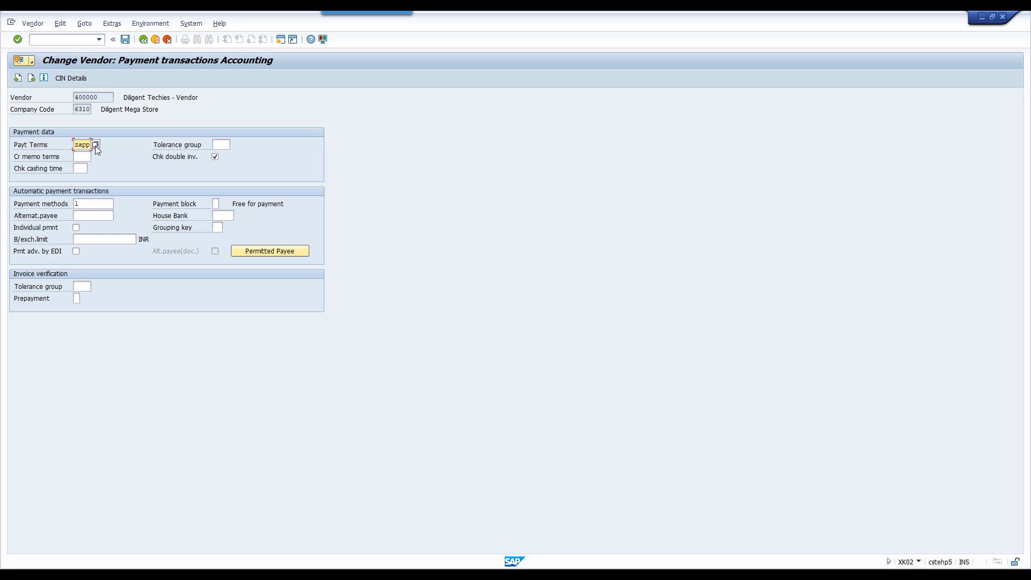
key(Return)
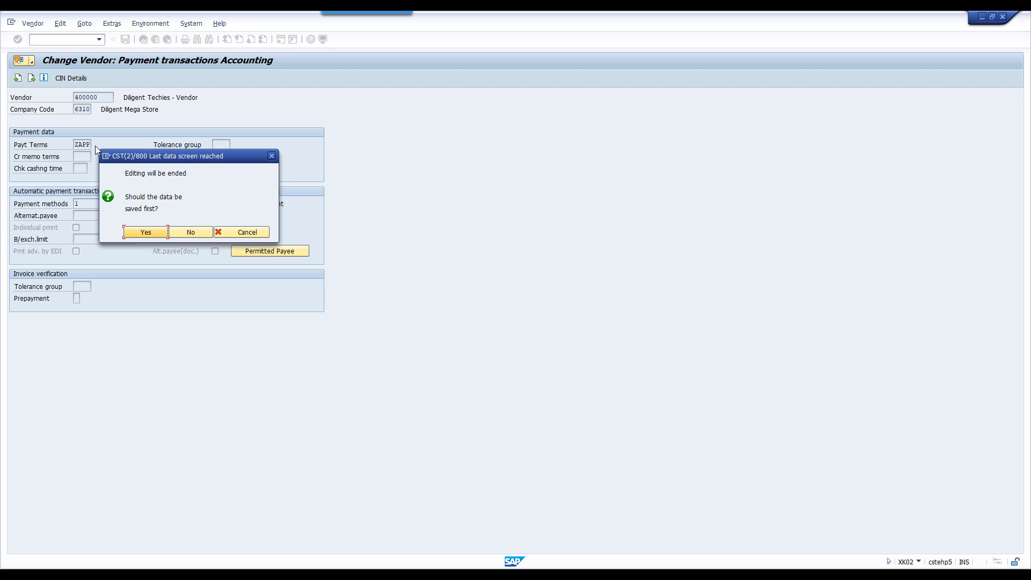
click(144, 233)
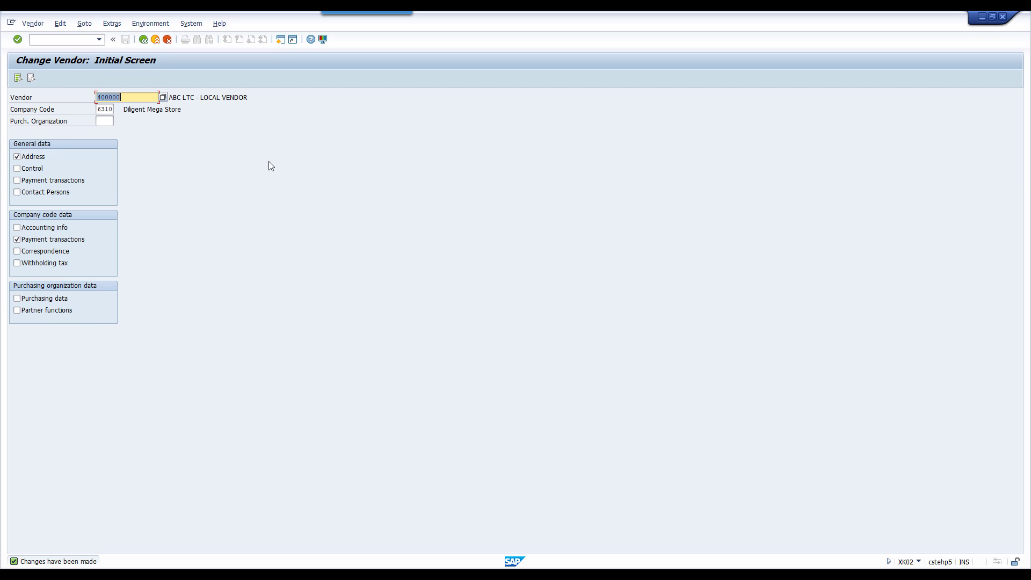
- Run transaction FBL1N in the same session and display the vendor's open items in company code 6310 at key date 15.10.2020
click(53, 41)
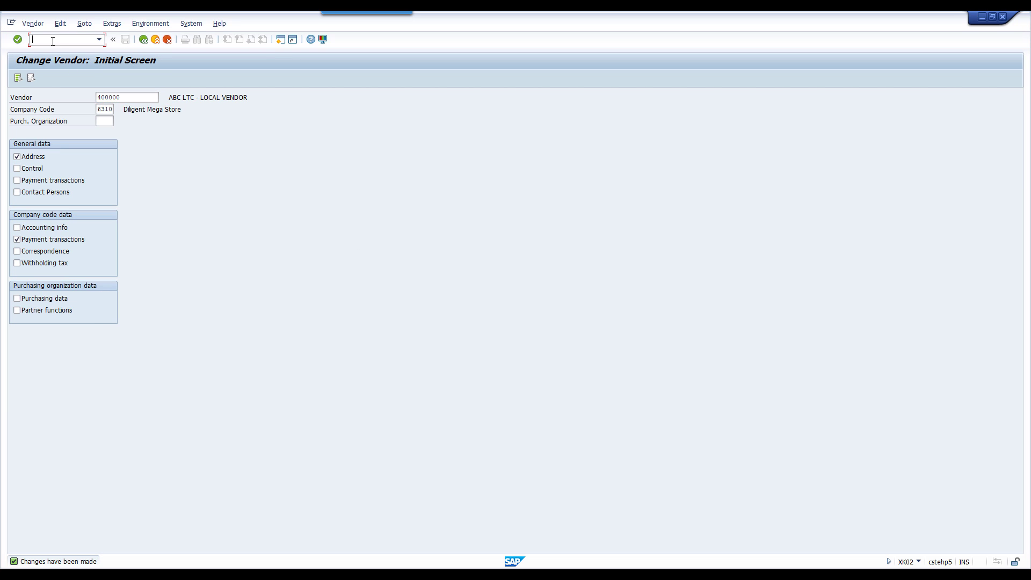
text(/nfbl1n)
key(Return)
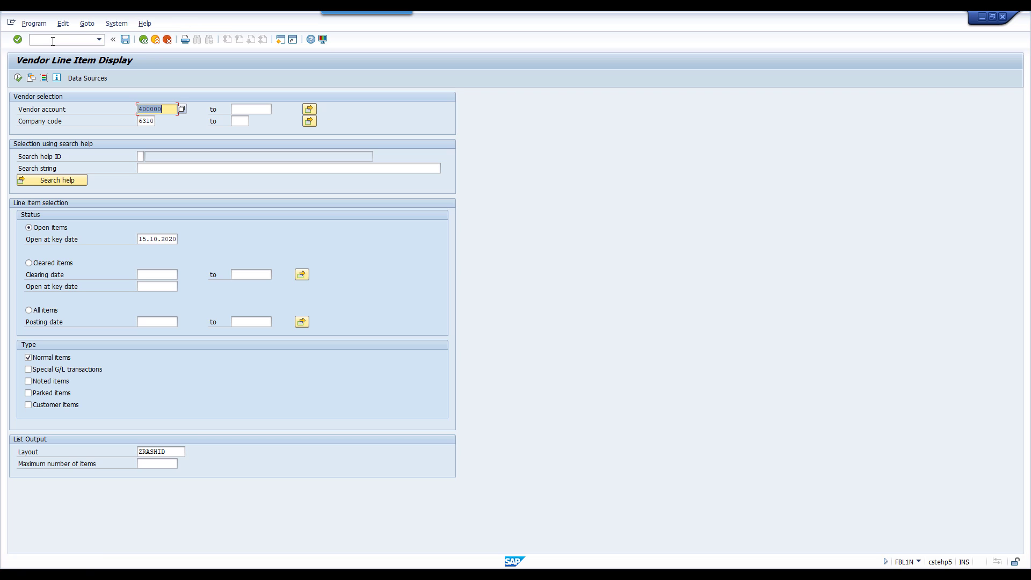
key(F8)
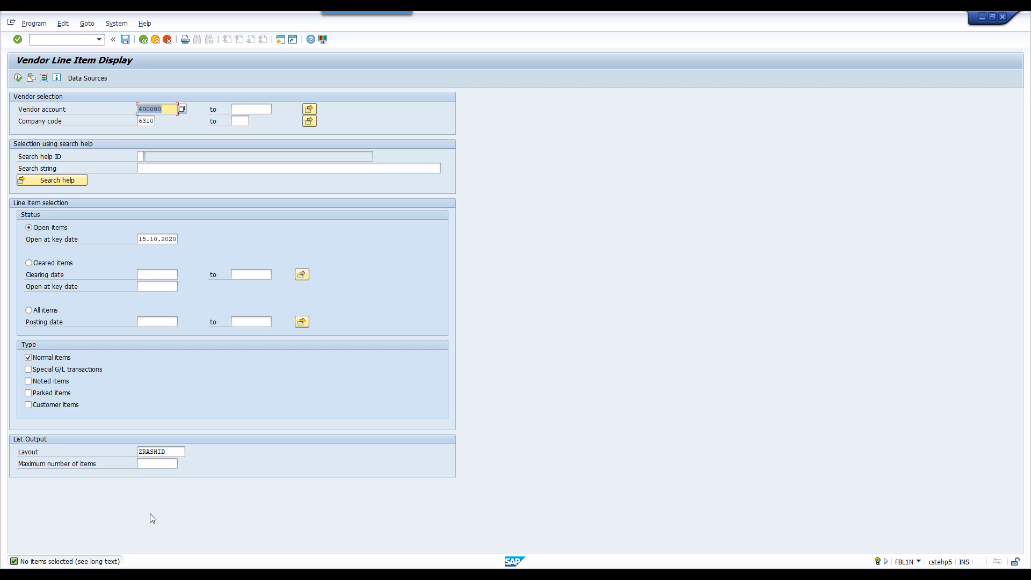
- Run transaction FB60 in the same session and switch the vendor invoice entry to company code 6310
click(53, 40)
text(/n fbl)
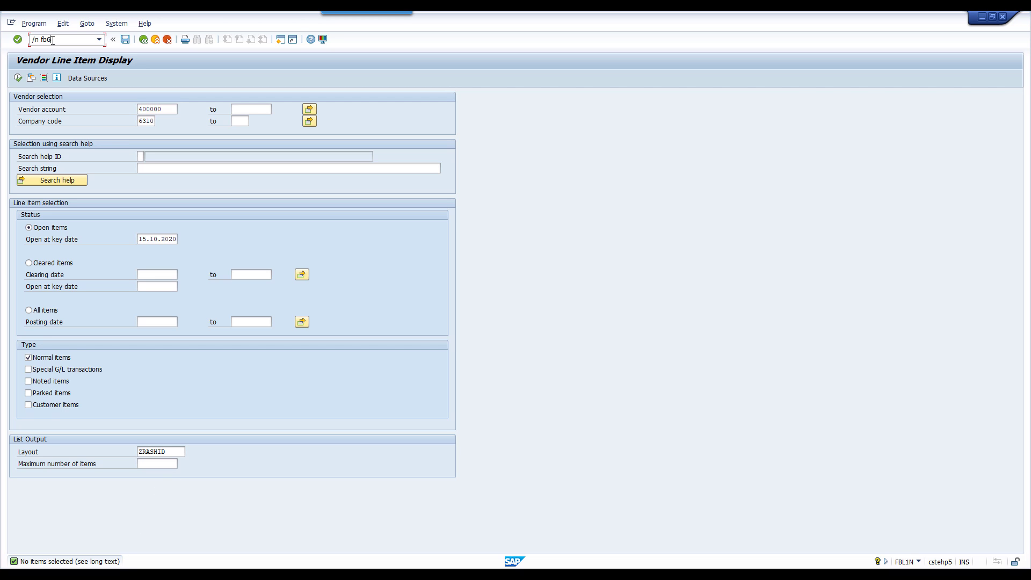
text(0)
key(Return)
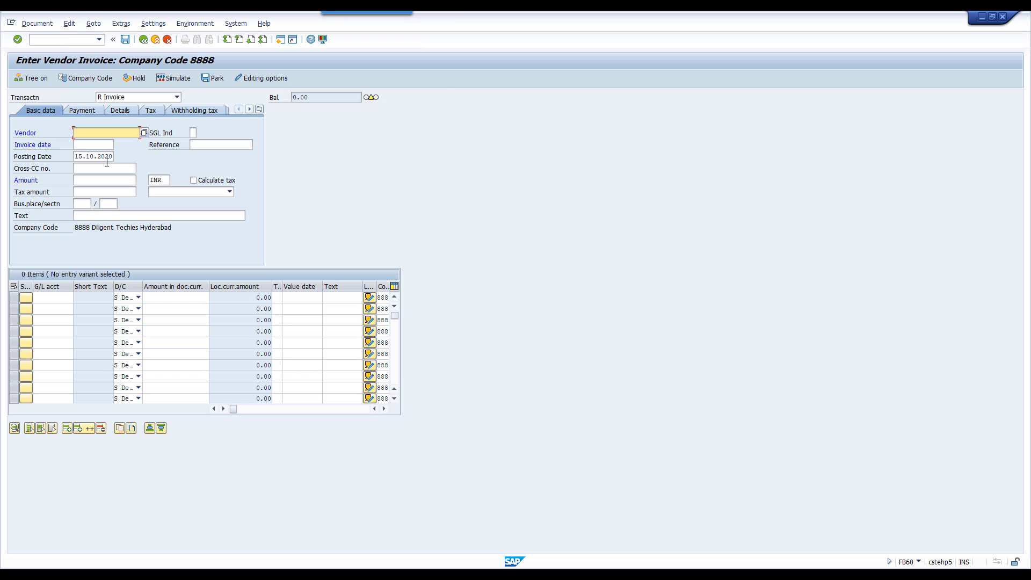
click(91, 79)
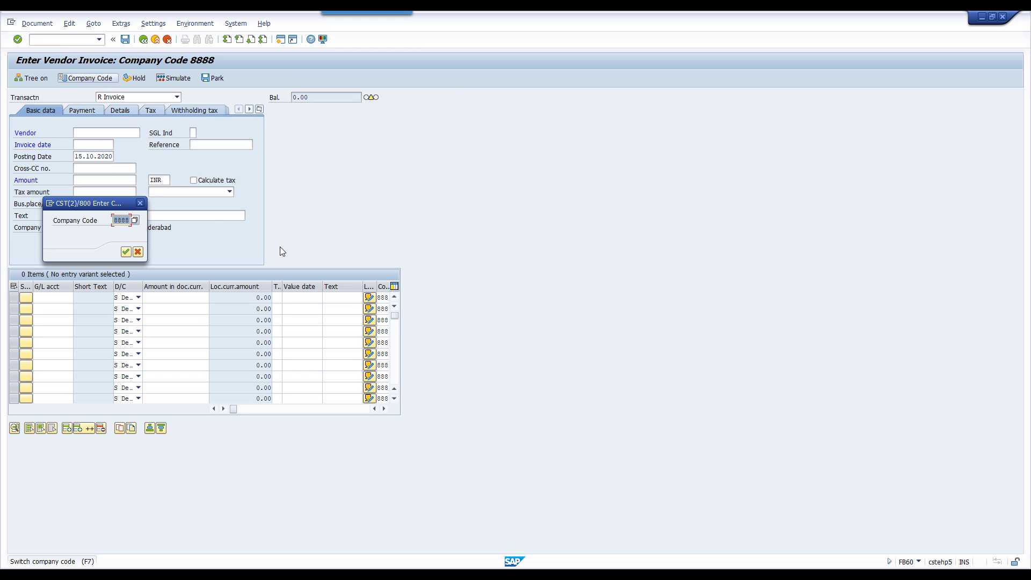
text(6310)
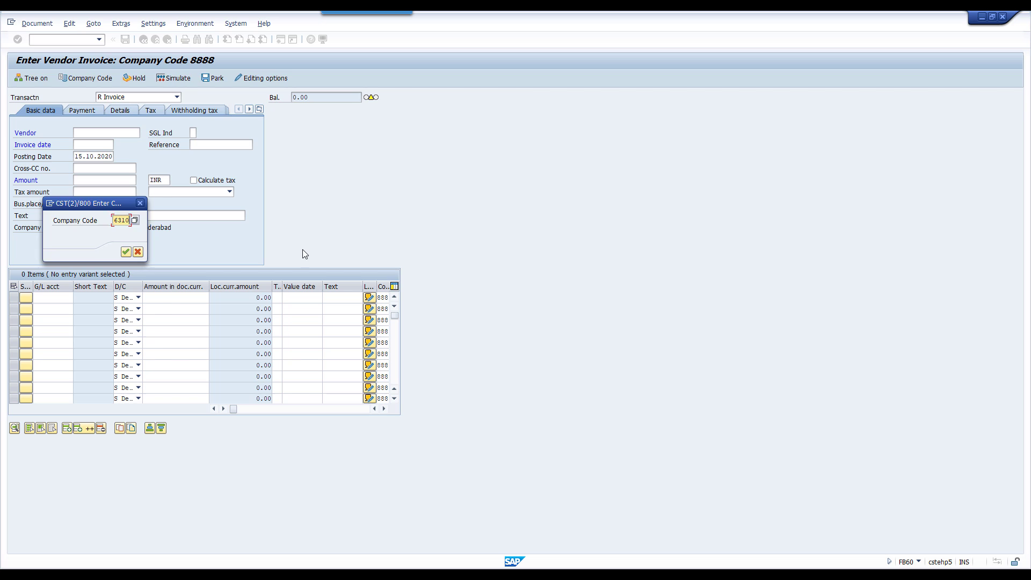
key(Return)
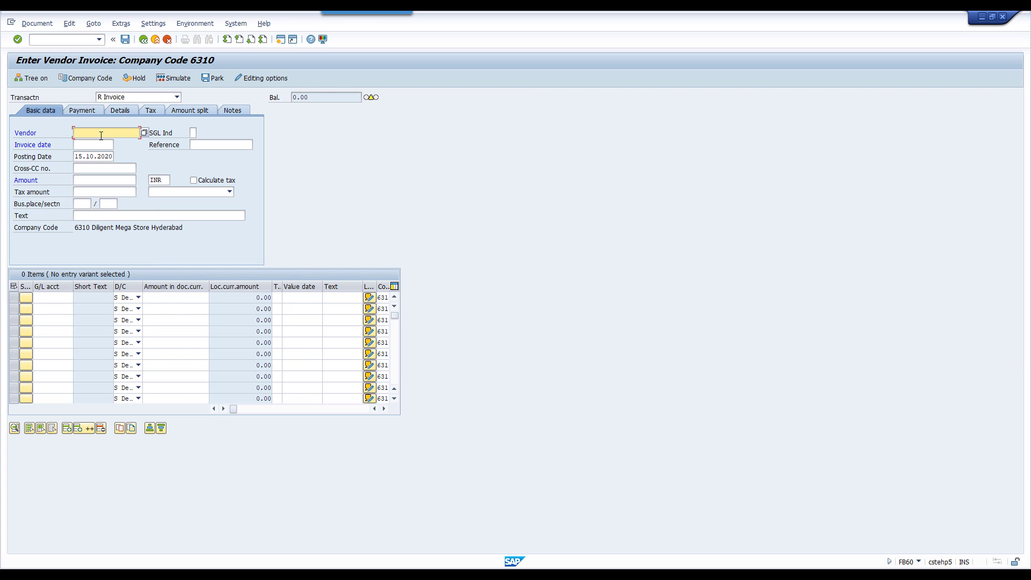
- Enter the vendor account, invoice date 15.10.2020 and amount 1000 INR in the invoice's basic data
text(400000)
click(100, 145)
click(80, 157)
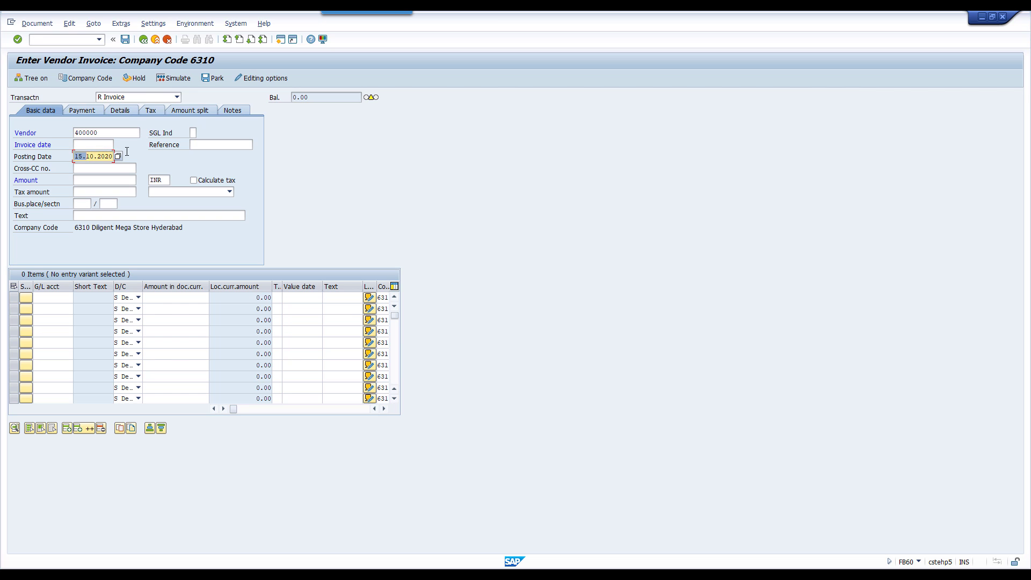
drag(86, 157, 112, 156)
click(81, 144)
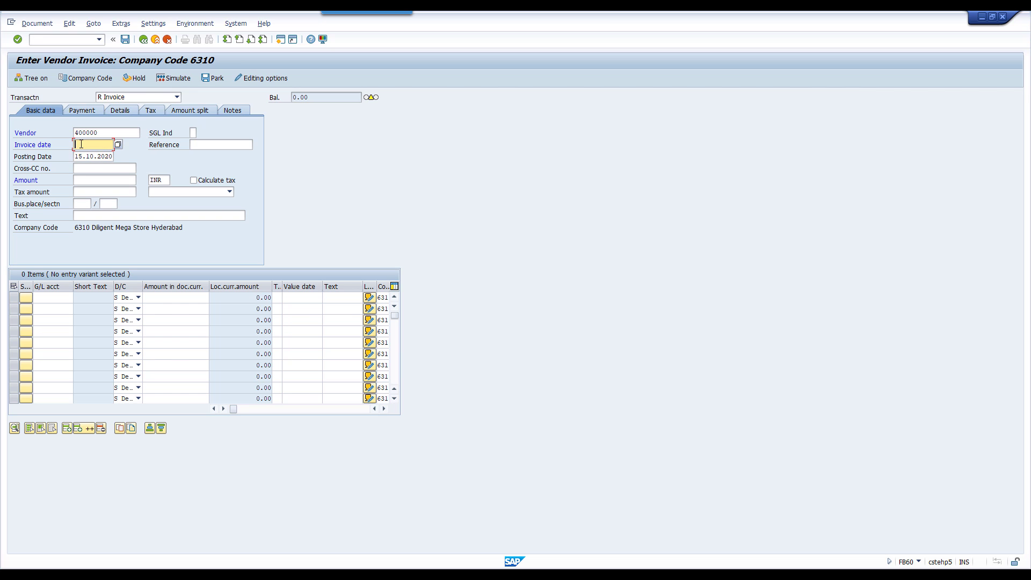
text(15.10.2020)
click(86, 179)
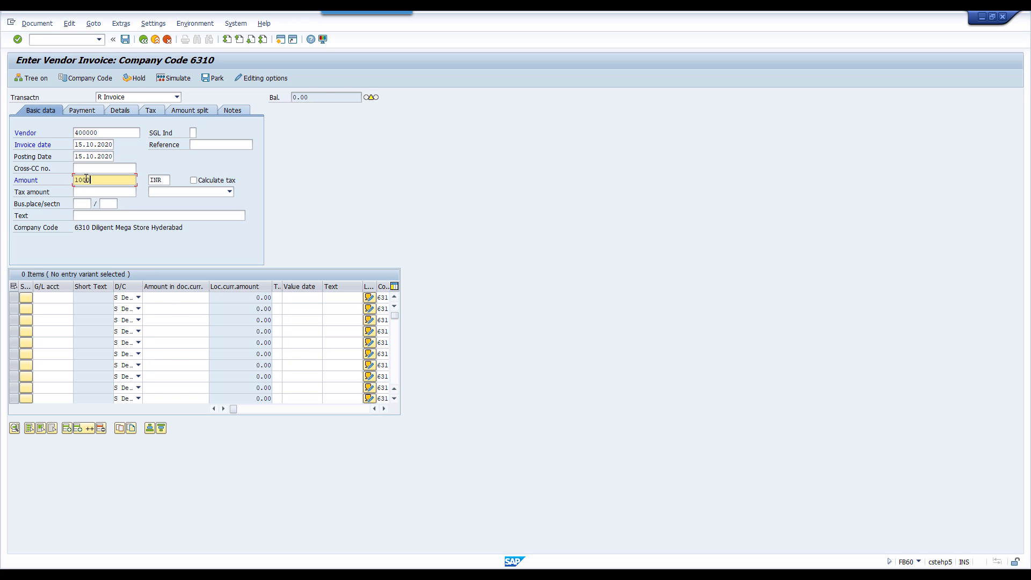
key(Return)
- Add a debit line of 1000 to the raw material consumption G/L account in the first invoice item row
click(57, 301)
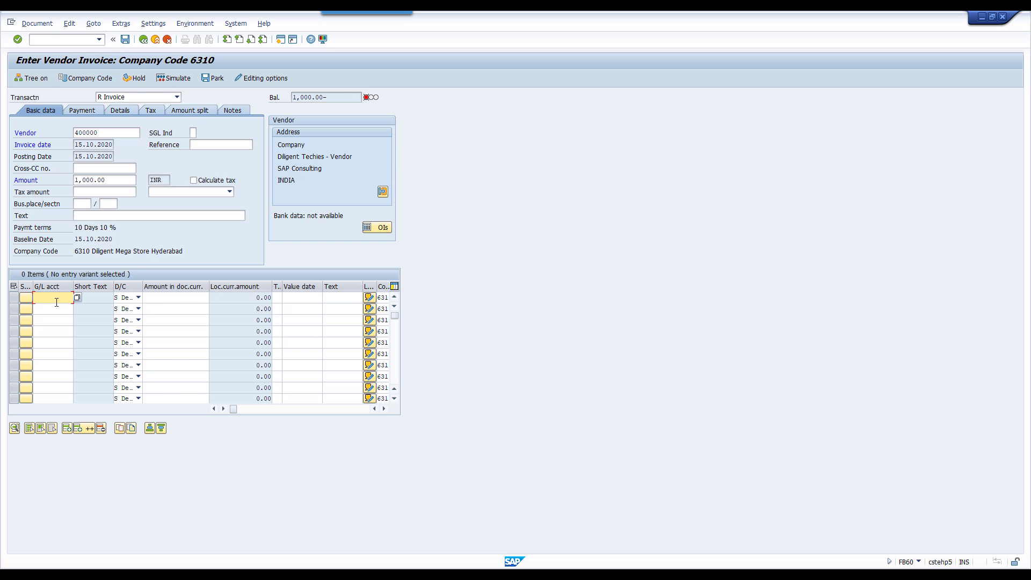
text(4000)
key(Tab)
key(Tab)
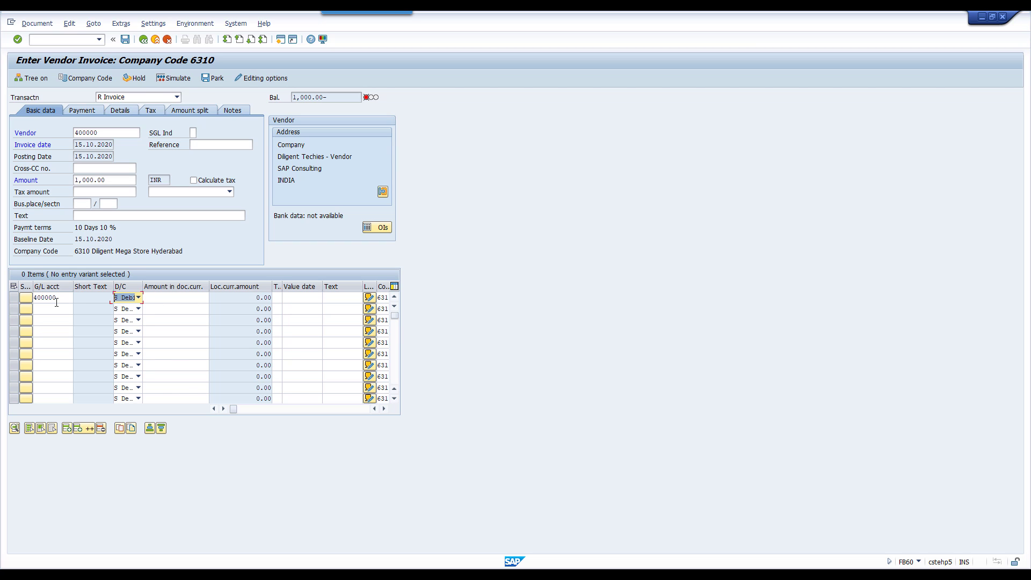
text(10000)
key(Tab)
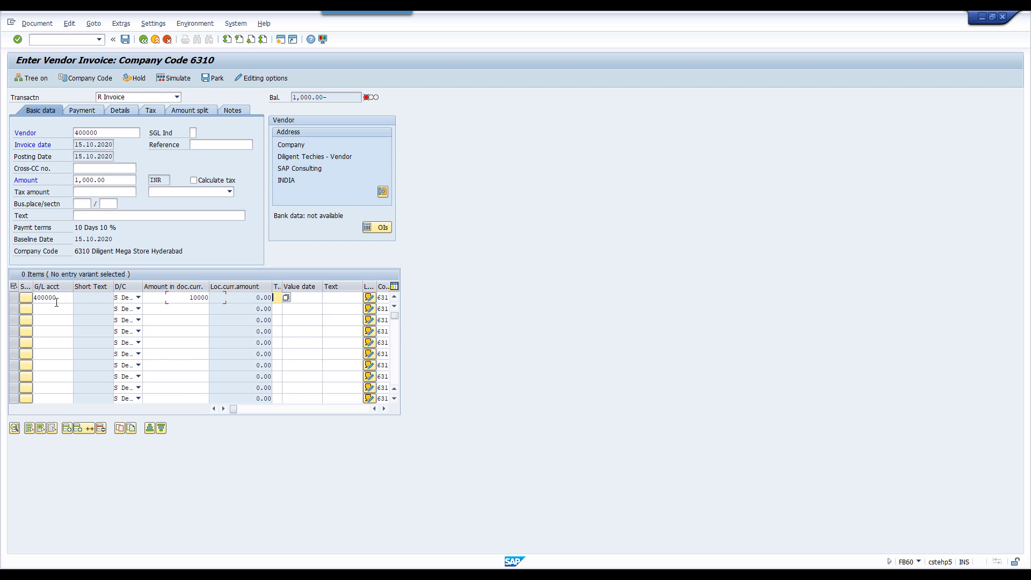
click(203, 297)
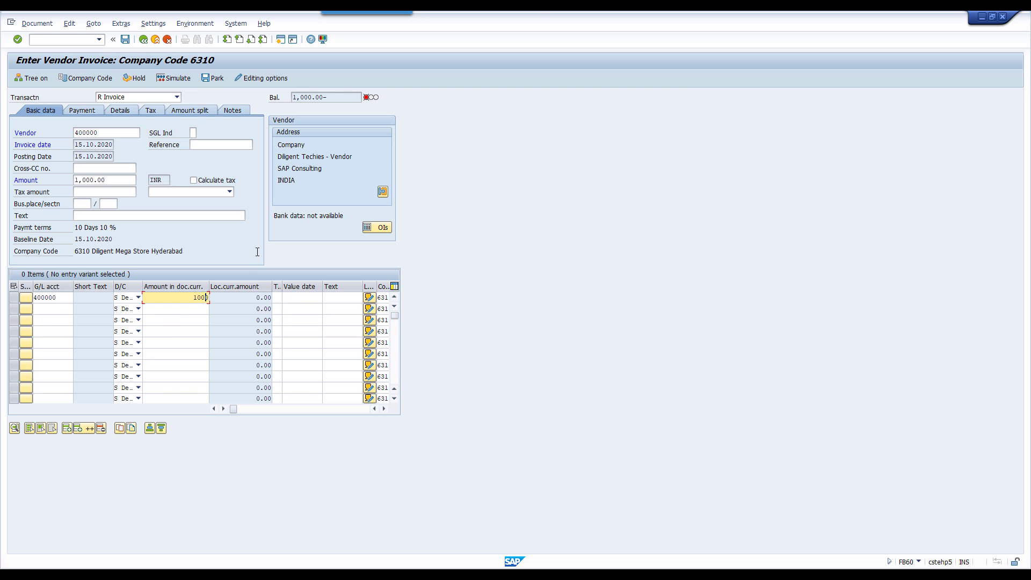
key(Return)
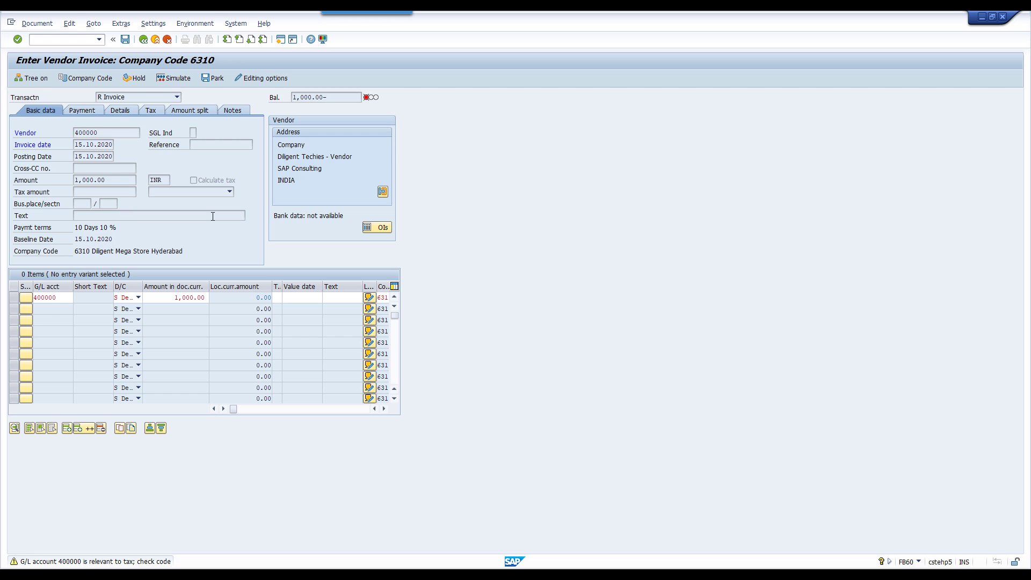
key(Return)
- Enter "Testing Cash Discount" as the text in the vendor invoice's basic data
click(213, 216)
text(Testing C)
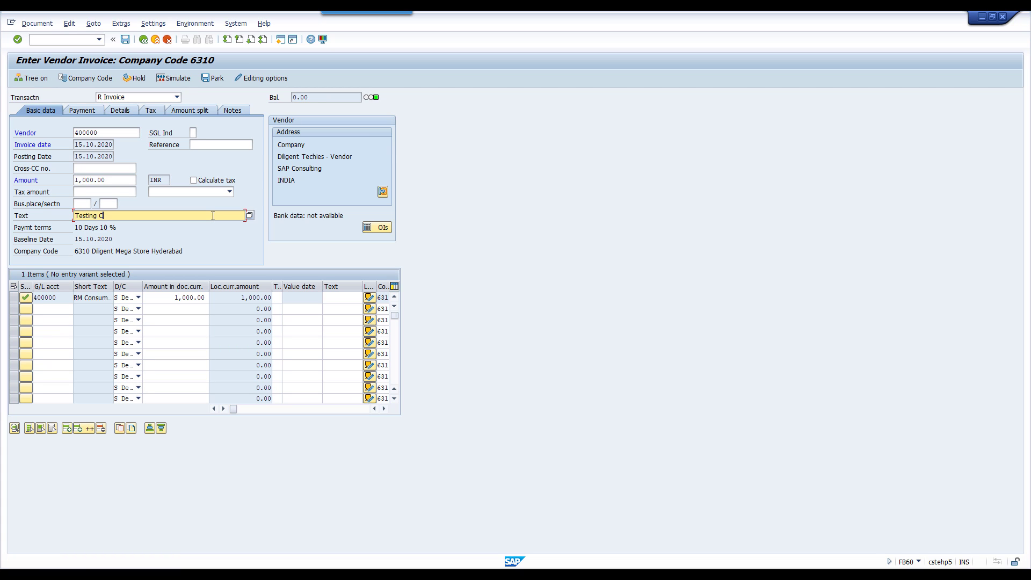
text(ash Discount)
- Review the invoice's payment terms data and post the vendor invoice
key(ctrl+s)
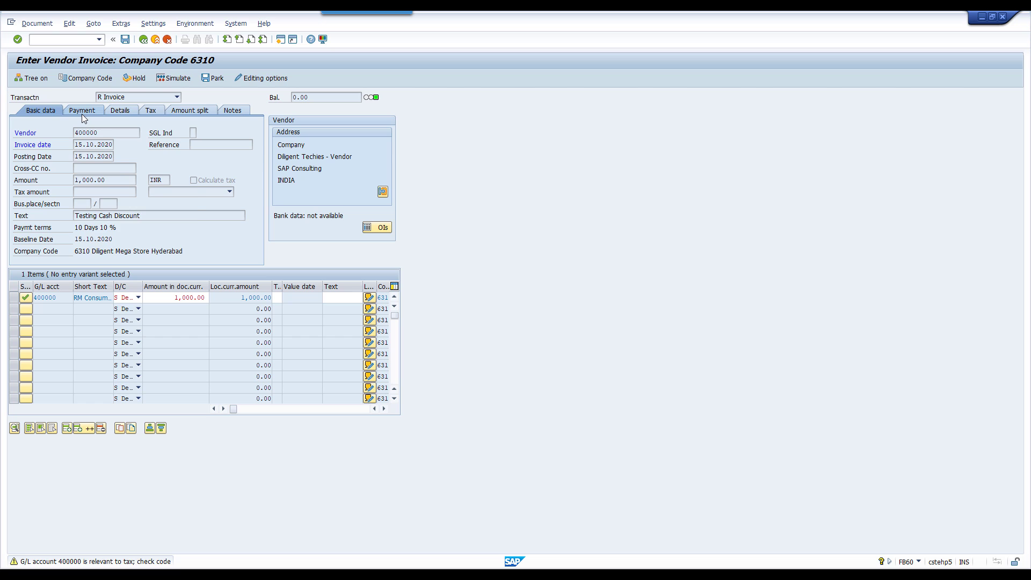
click(82, 111)
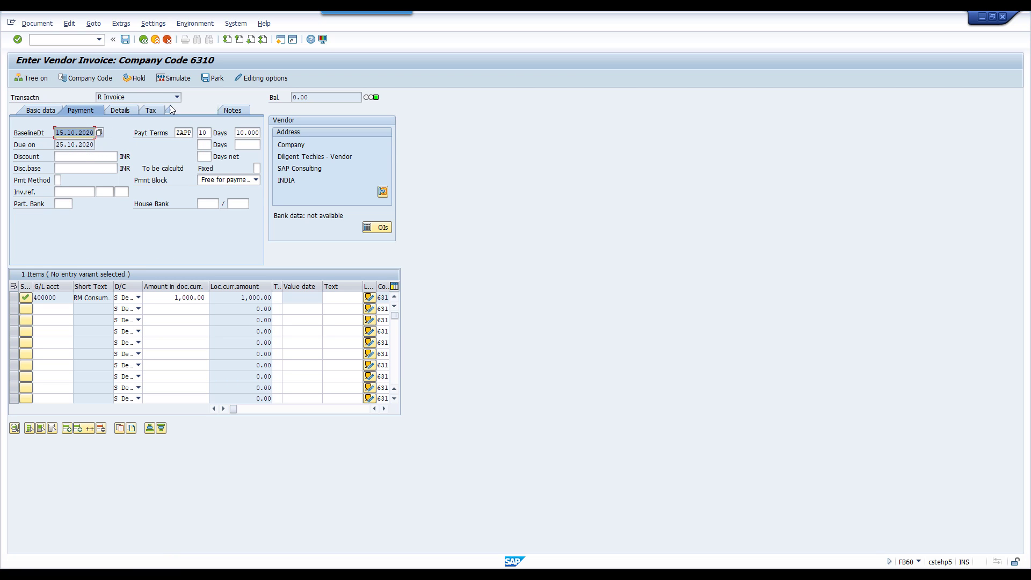
click(127, 40)
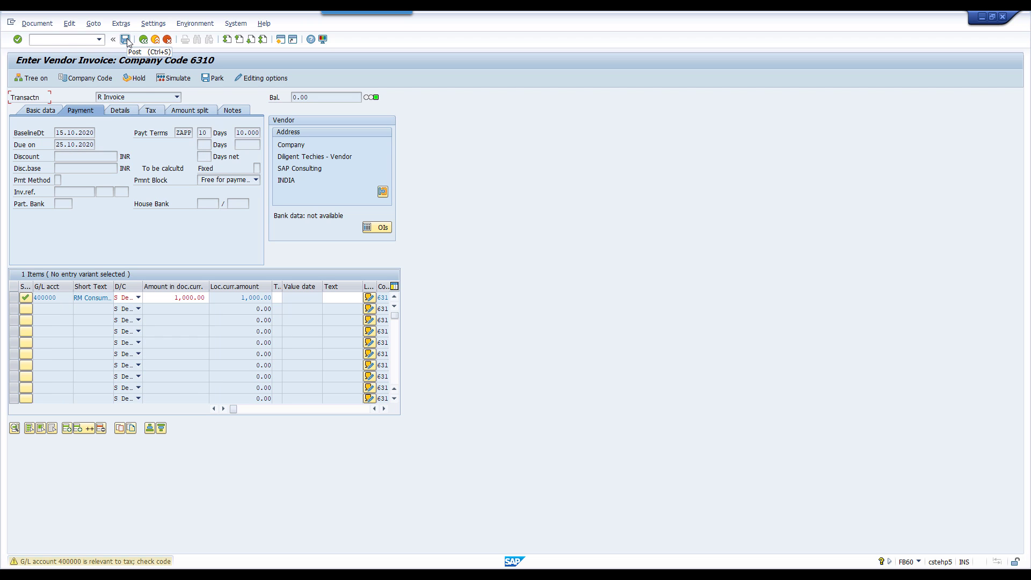
click(126, 41)
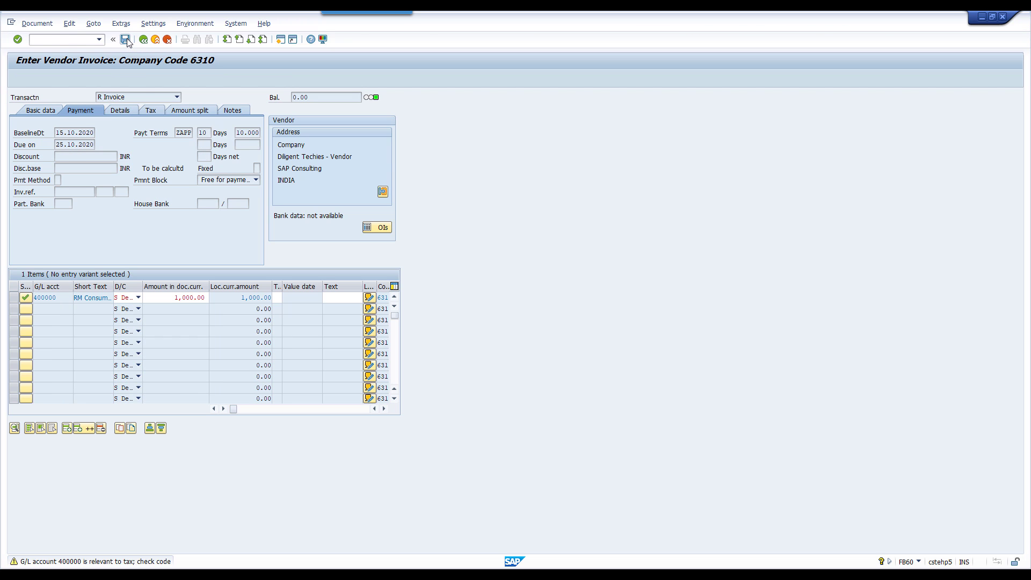
- Run transaction FBL1N again and list the vendor's open items in company code 6310 to check the posted invoice
click(70, 41)
text(/n fbl1)
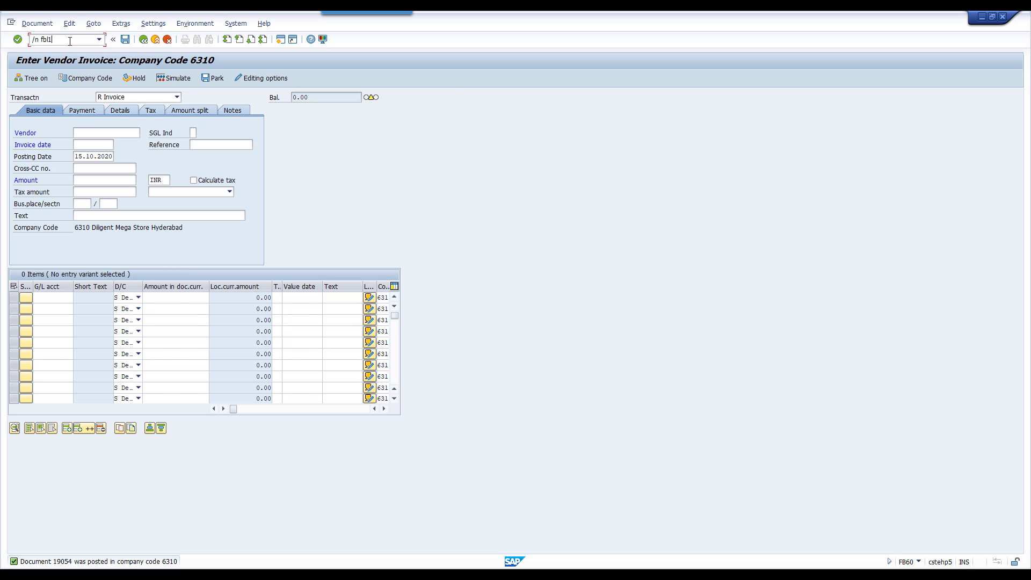
text(n)
key(Return)
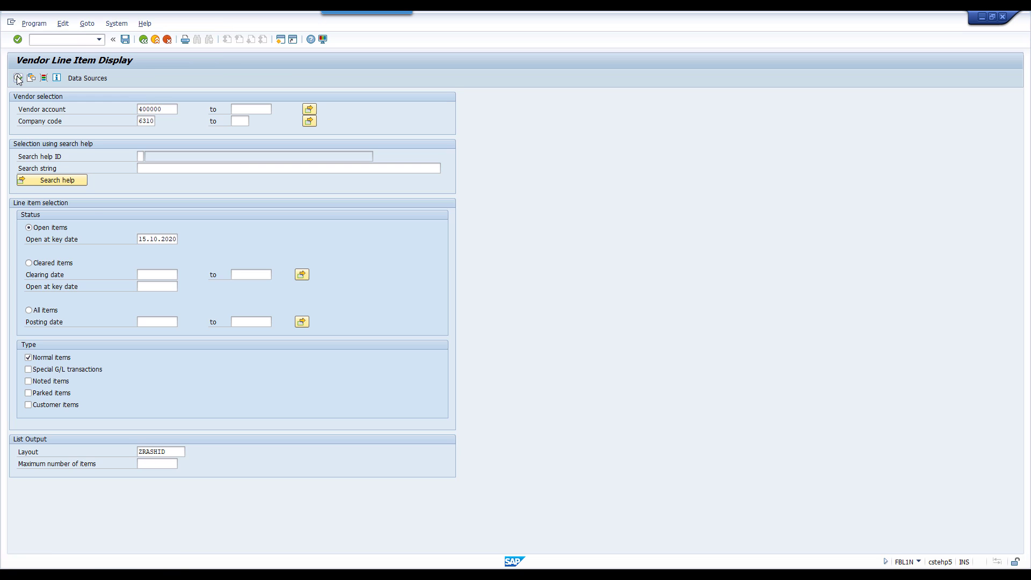
click(17, 78)
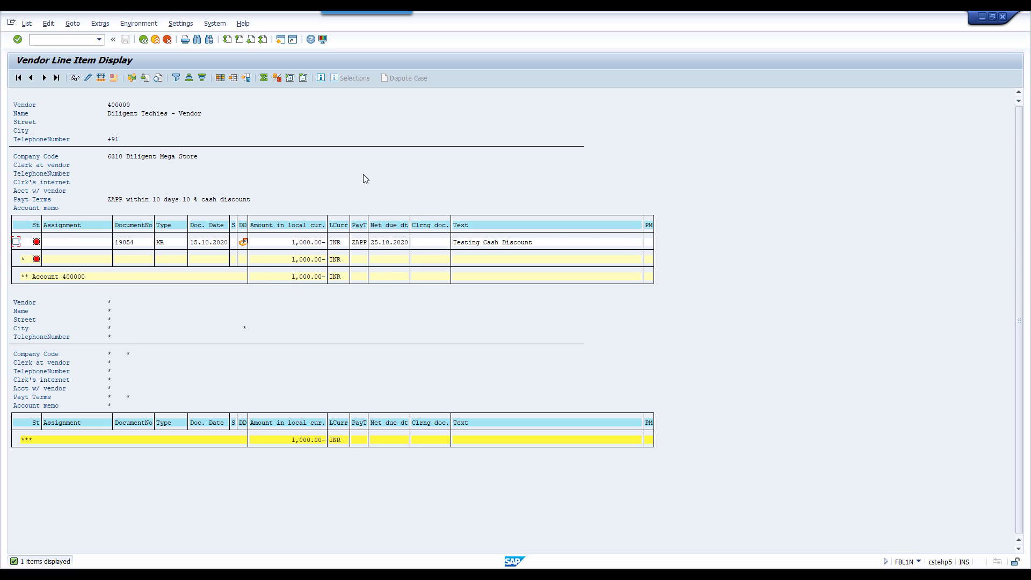
- Open transaction F110 in a new session and create a payment run with run date 15.10.2020 and identification H001
click(281, 41)
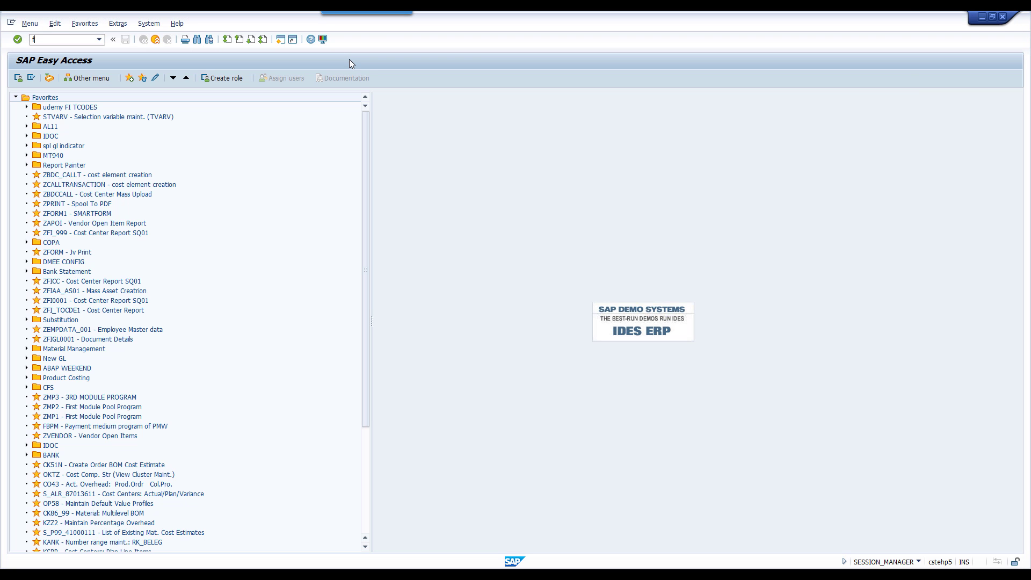
text(f110)
key(Return)
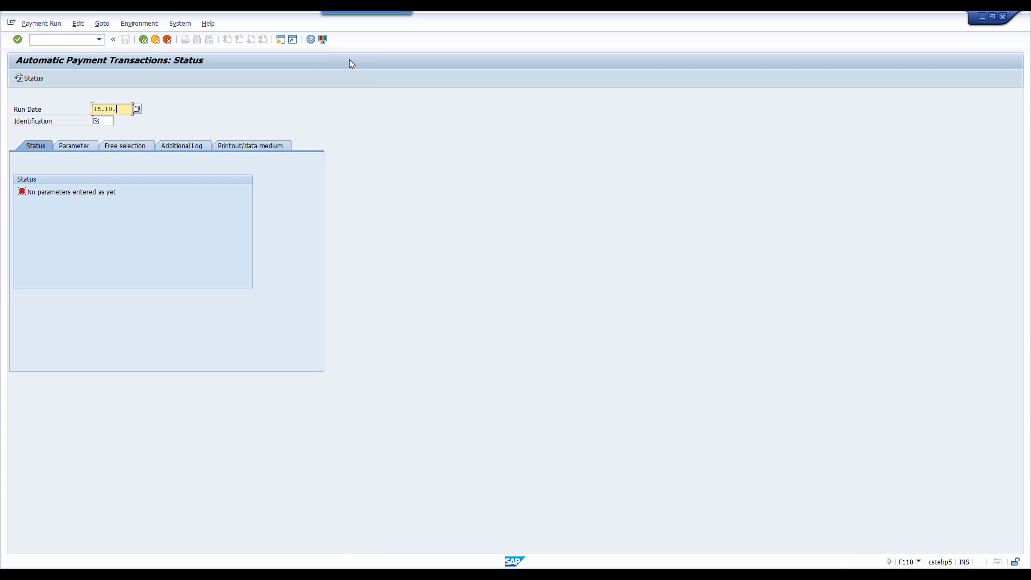
key(Tab)
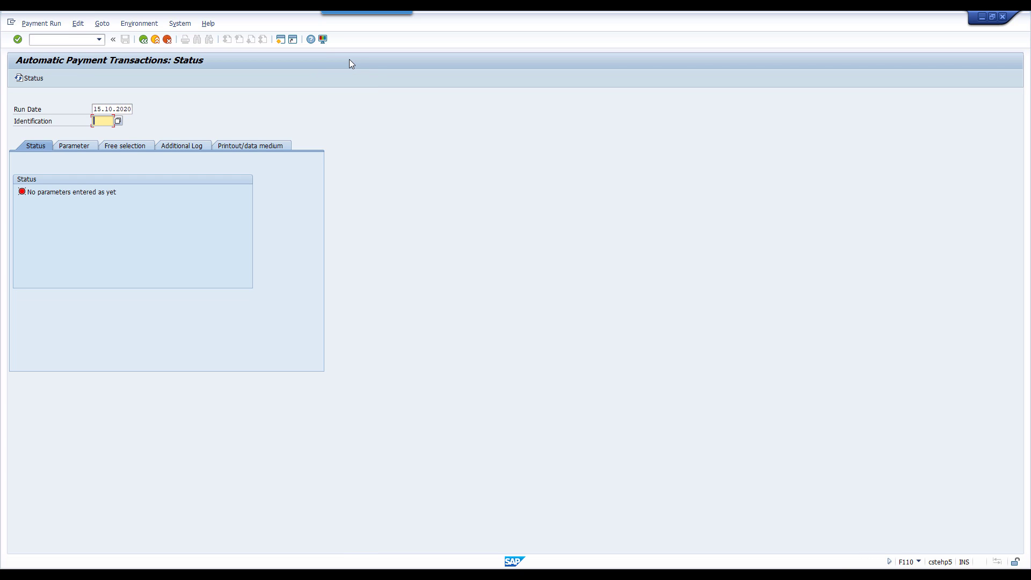
text(h001)
key(Return)
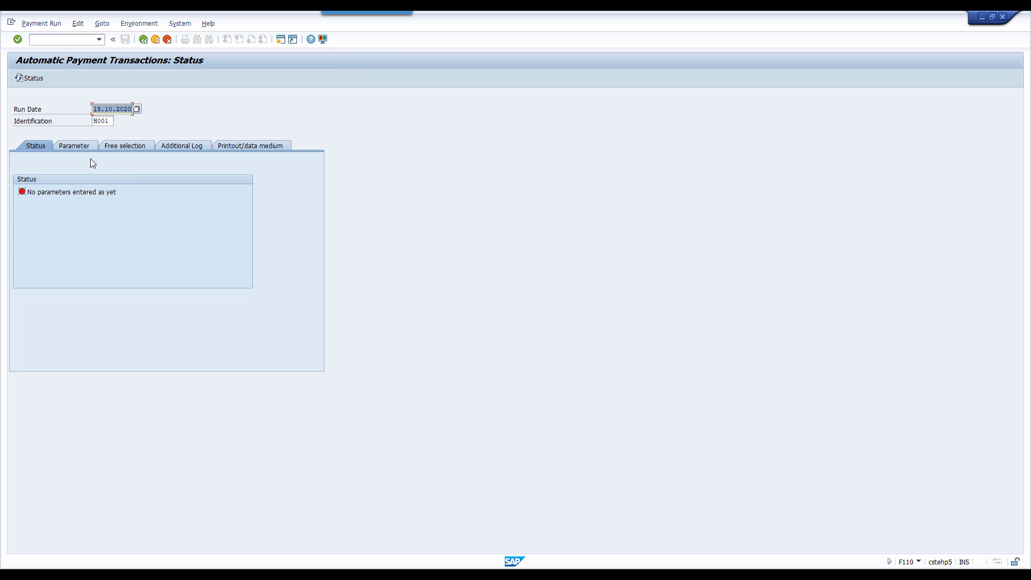
- Set the payment run parameters to company code 6310 with payment method 1
click(78, 146)
click(78, 217)
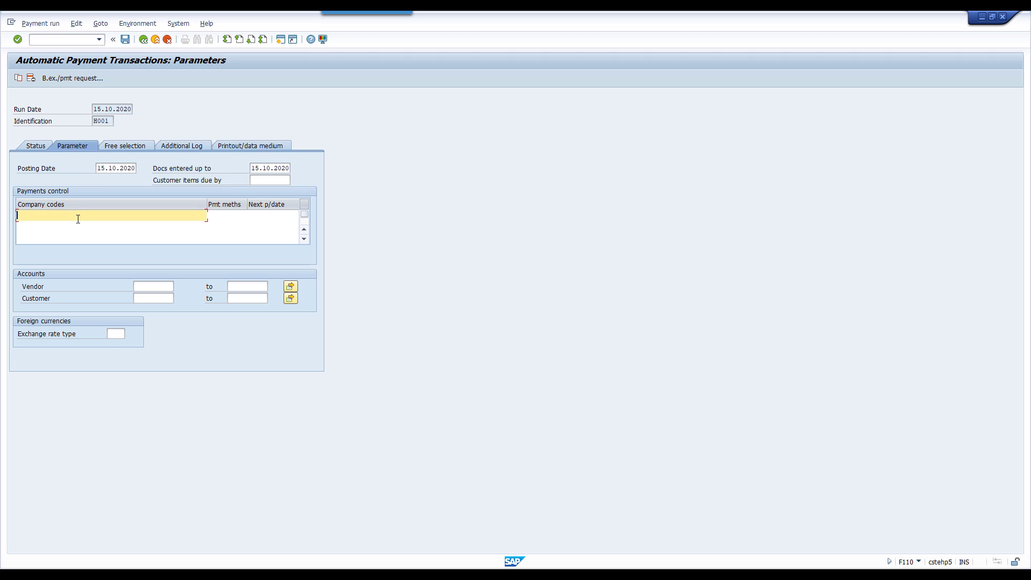
text(6310)
key(Tab)
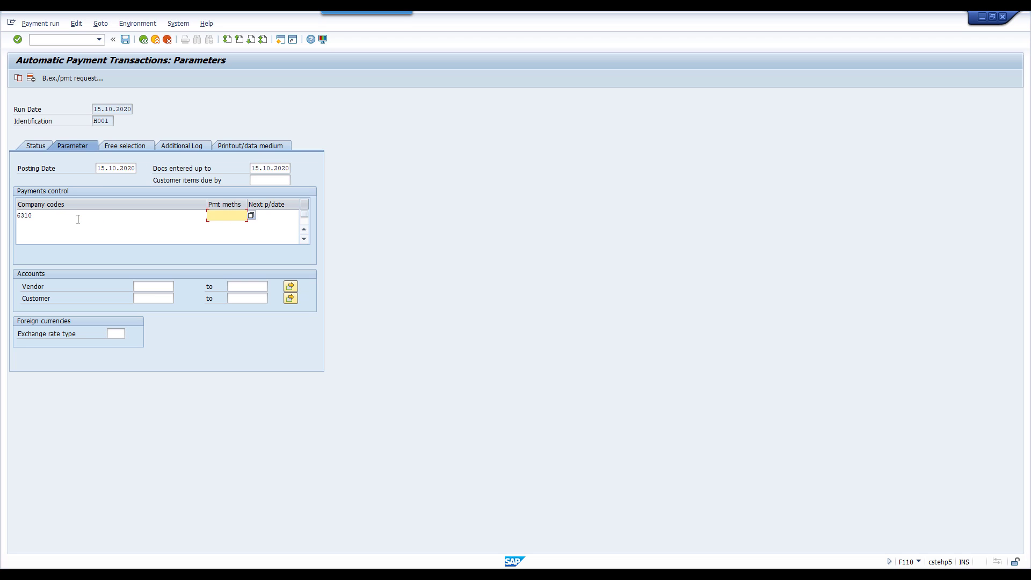
key(Tab)
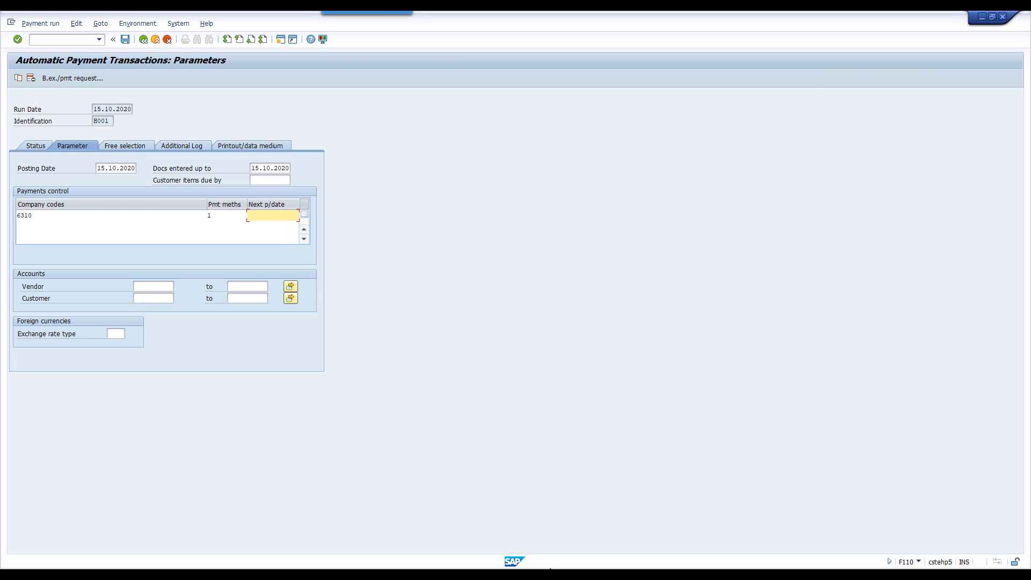
- Switch to the Excel workbook and check the planned APP execution dates on Sheet2
key(alt+Tab)
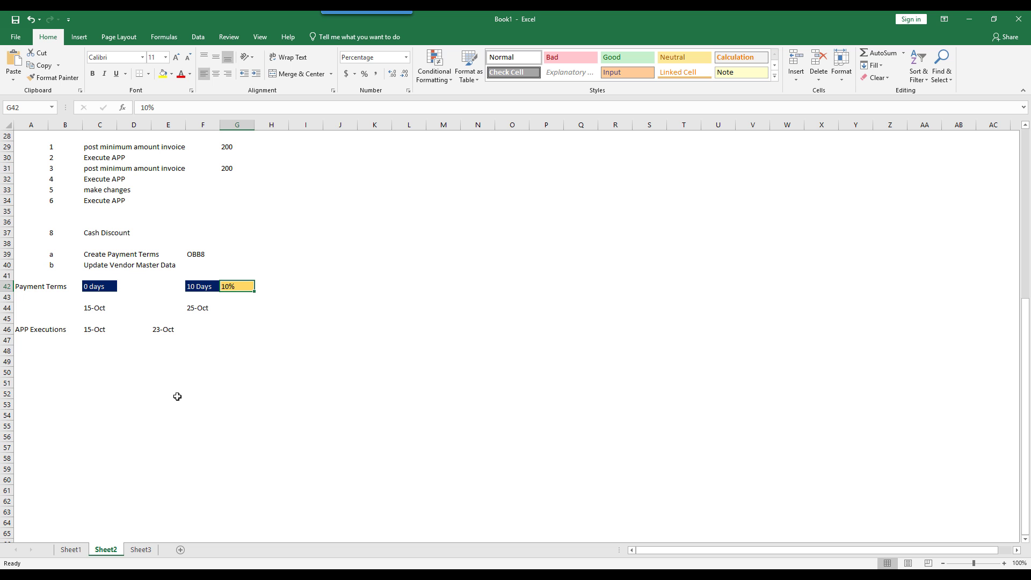
click(167, 330)
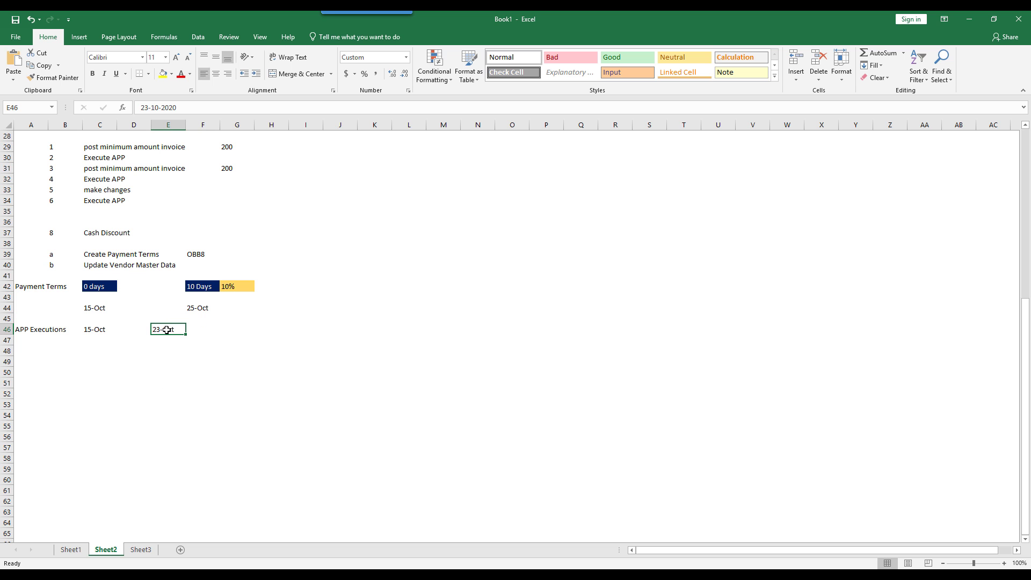
click(98, 331)
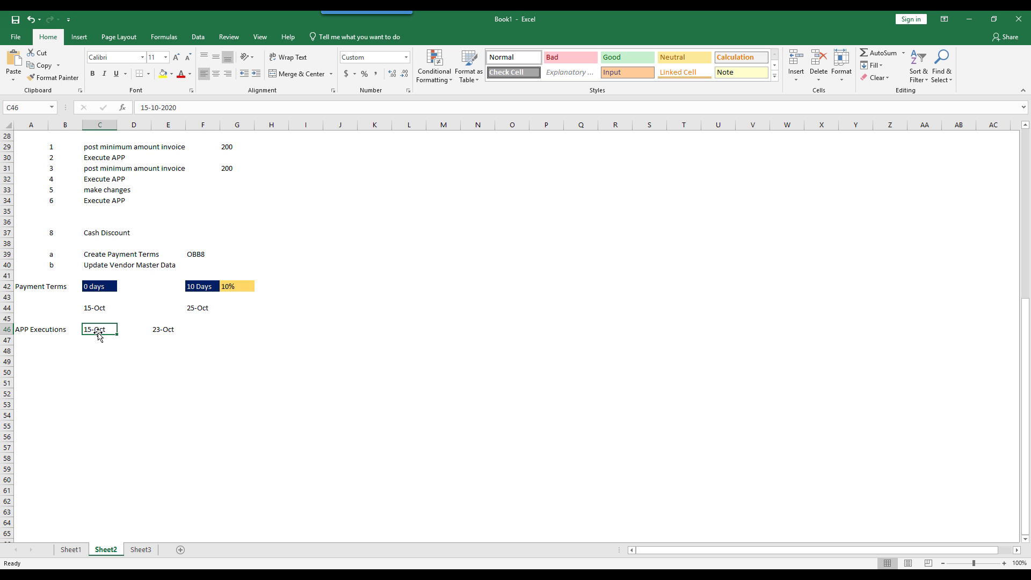
click(166, 331)
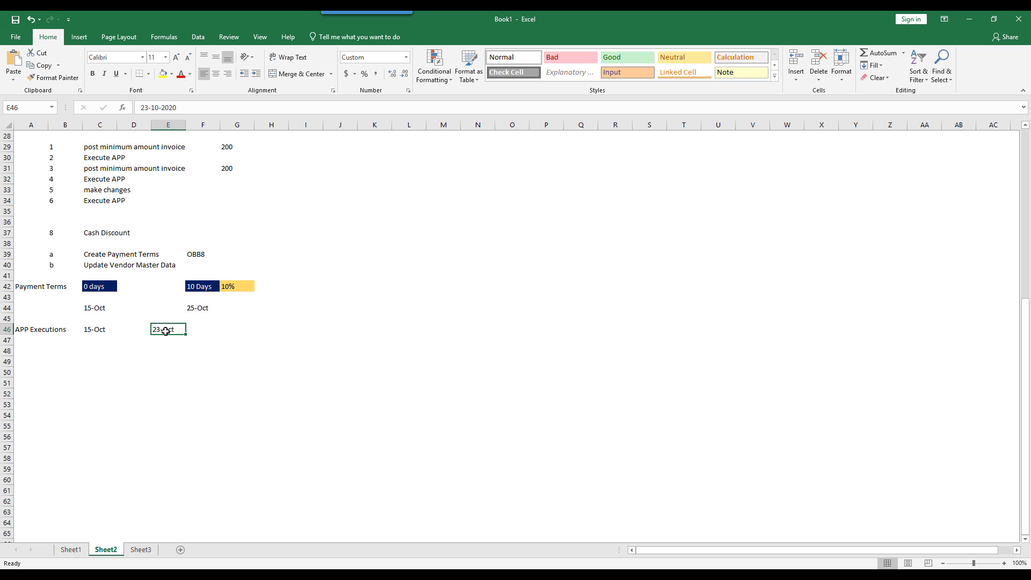
- Switch back to the SAP payment run and set the next payment date to 23.10.2020, and enter the vendor account number
click(570, 576)
click(691, 531)
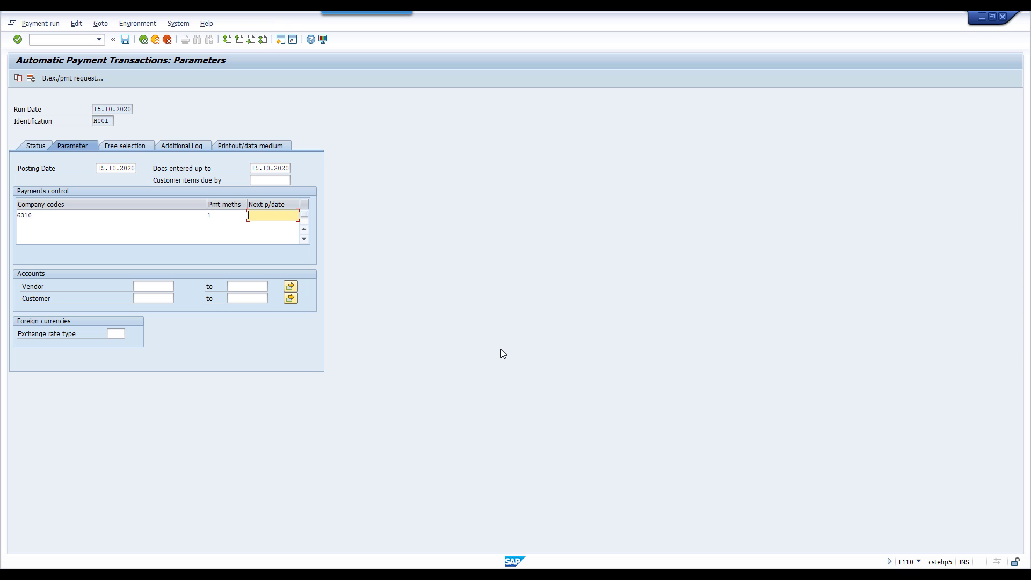
text(23.10.2020)
click(157, 289)
text(400000)
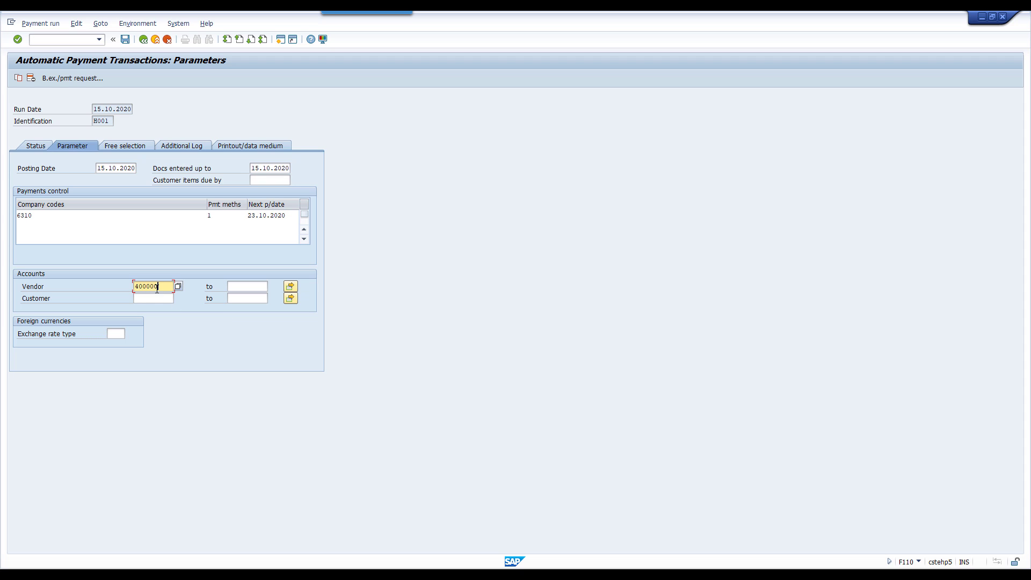
- Enable logging of the due date check and payment method selection if not successful, and save the payment run parameters
click(181, 146)
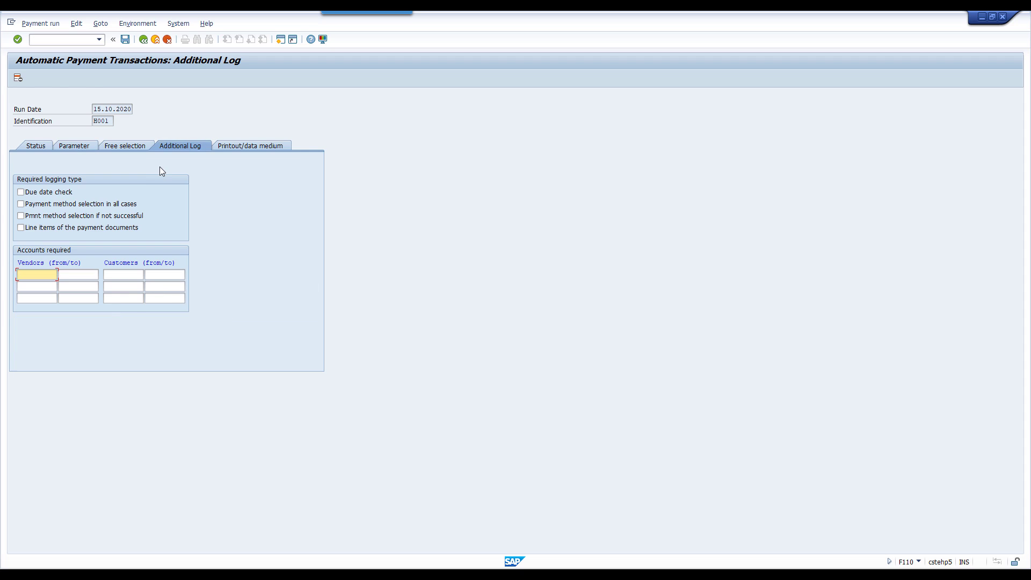
click(45, 218)
click(34, 146)
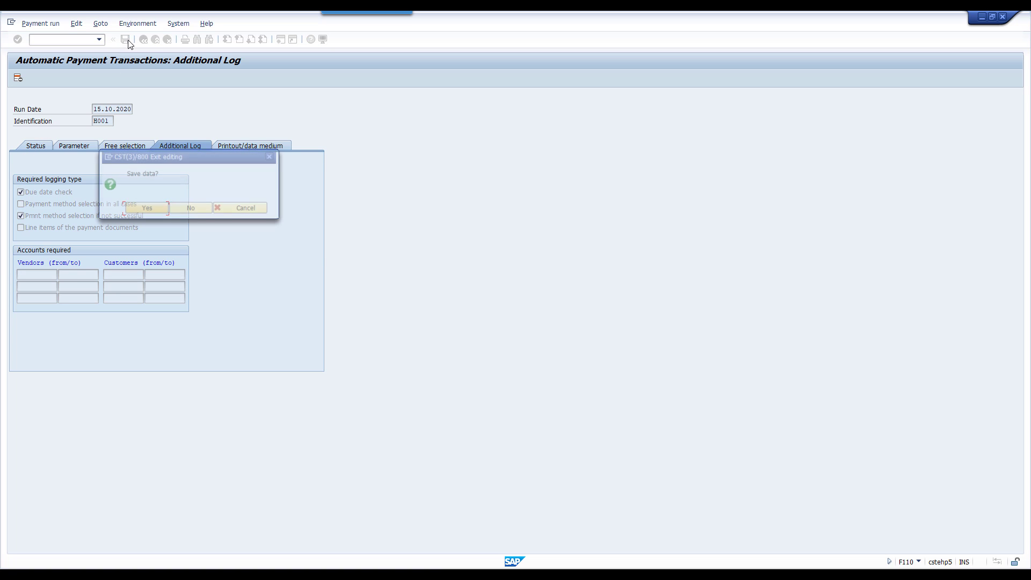
click(147, 209)
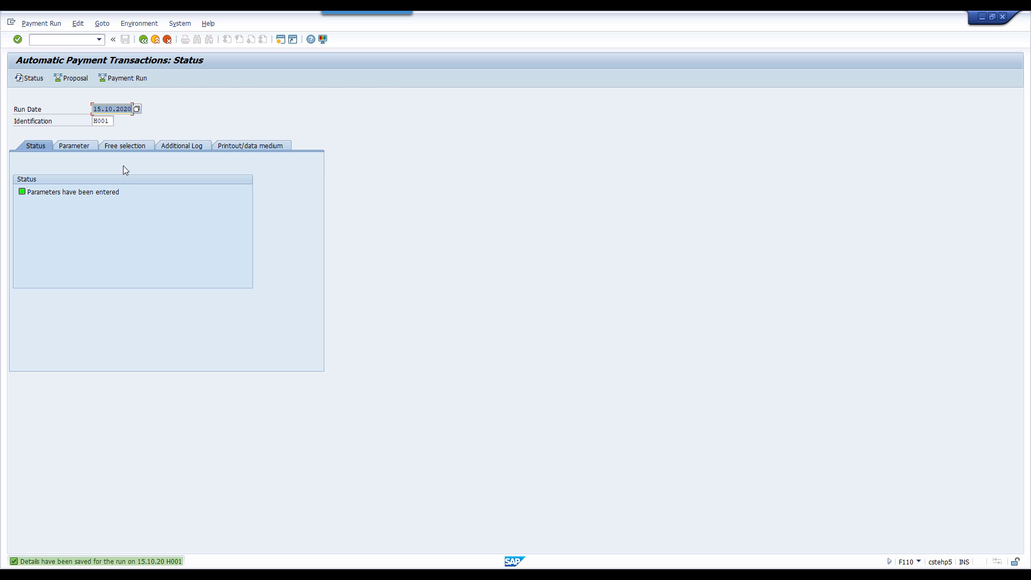
- Schedule the payment proposal for run H001 to start immediately, refresh its status and try to display the proposal
click(70, 78)
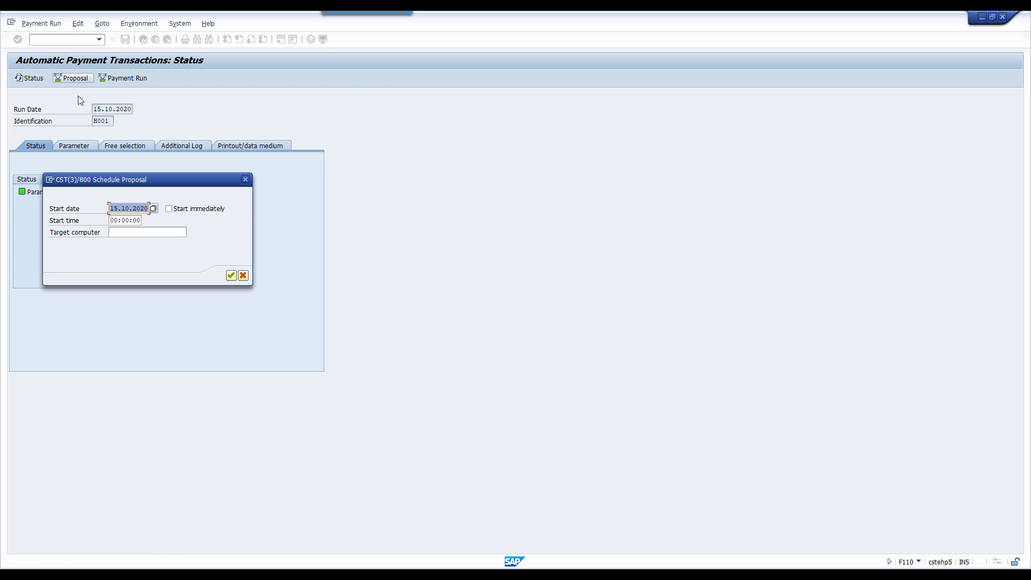
click(169, 209)
click(231, 276)
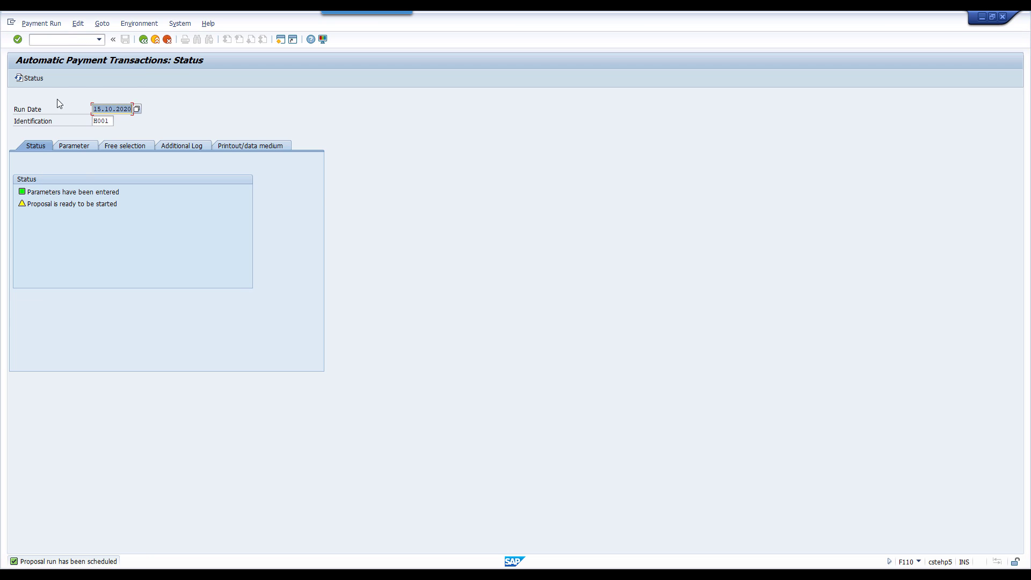
click(37, 81)
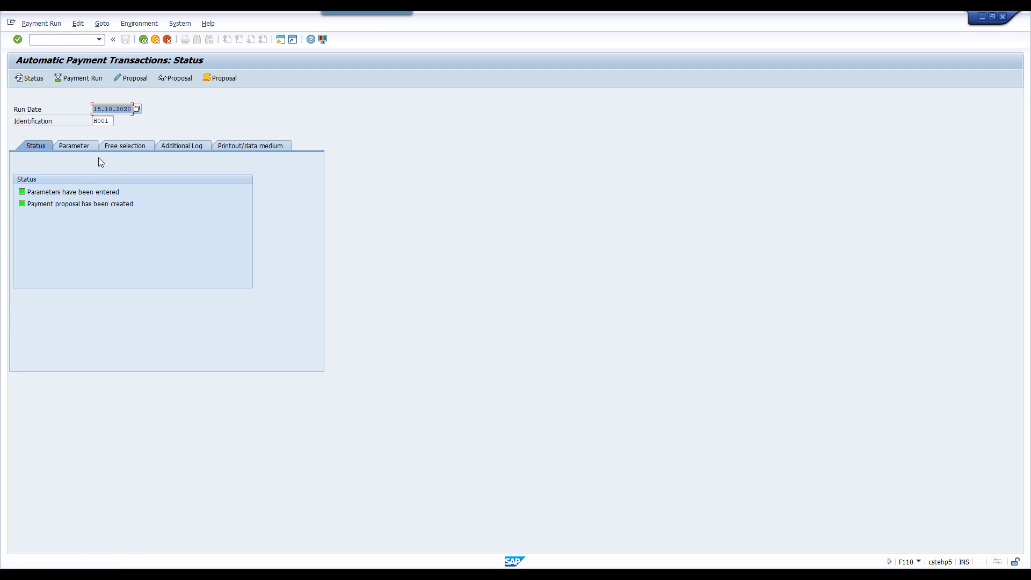
click(182, 78)
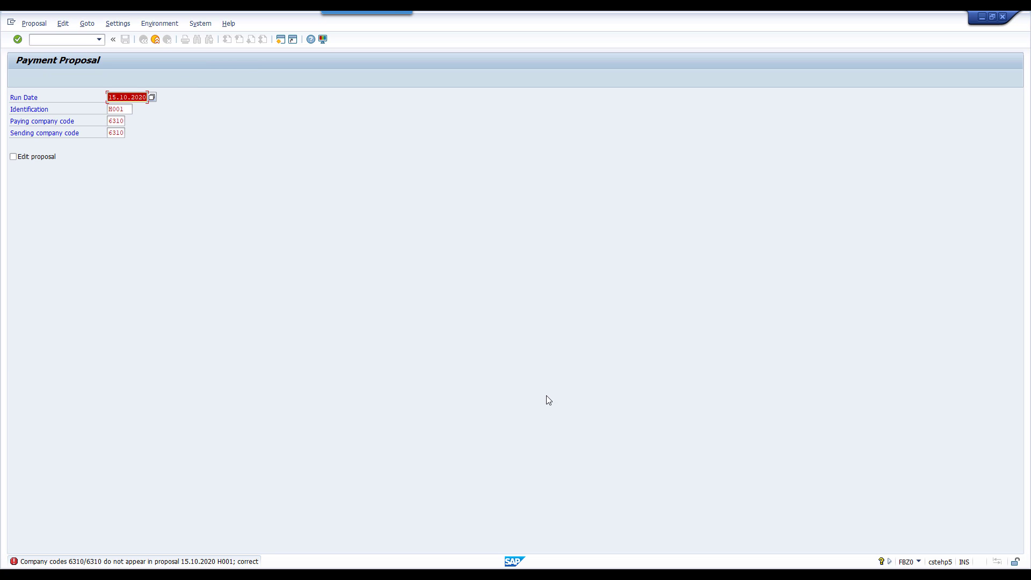
- Check the posted invoice in the vendor line item display session, and return to the payment run status in F110
mouse_move(567, 576)
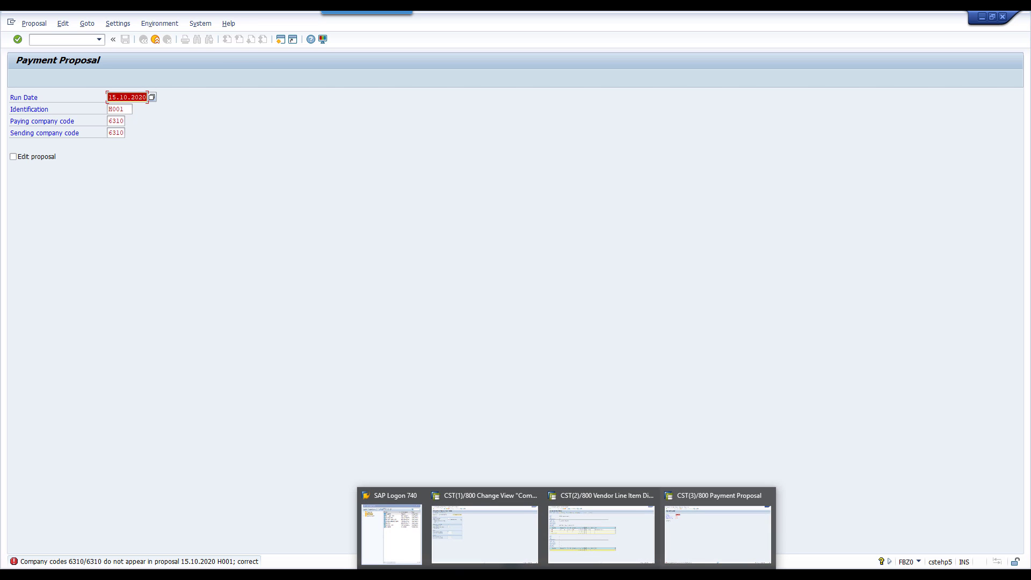
click(589, 536)
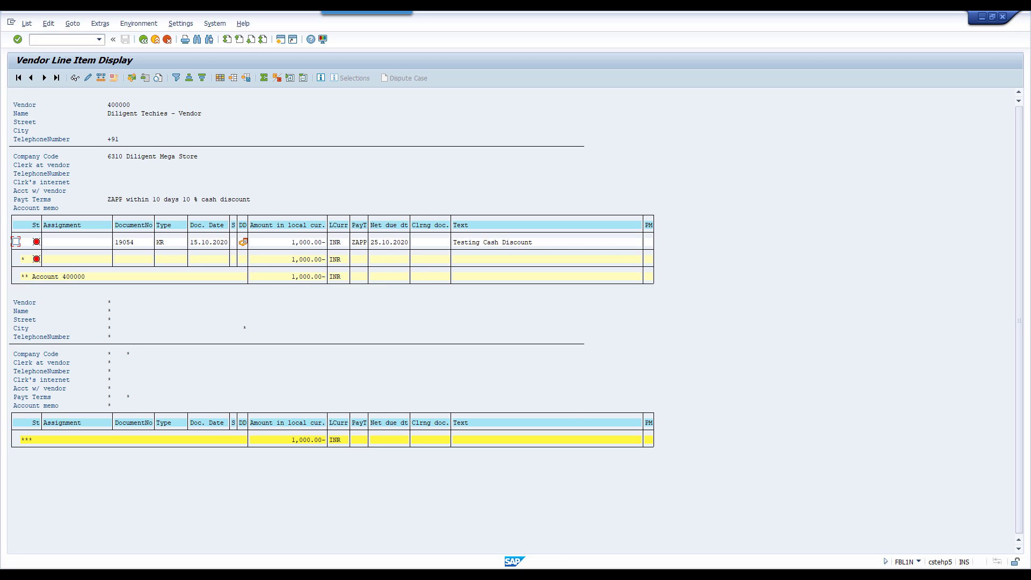
click(562, 573)
click(689, 532)
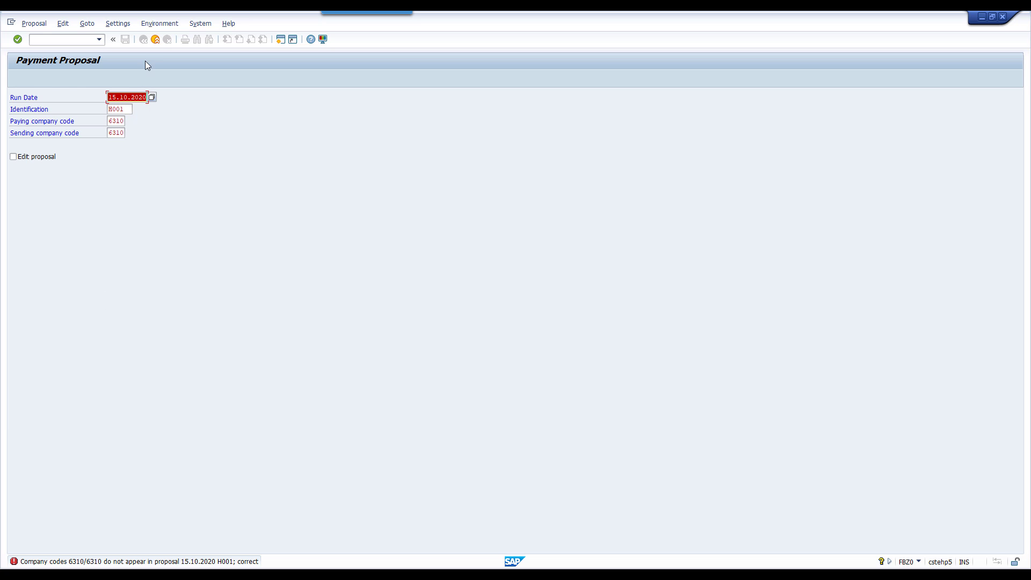
click(155, 39)
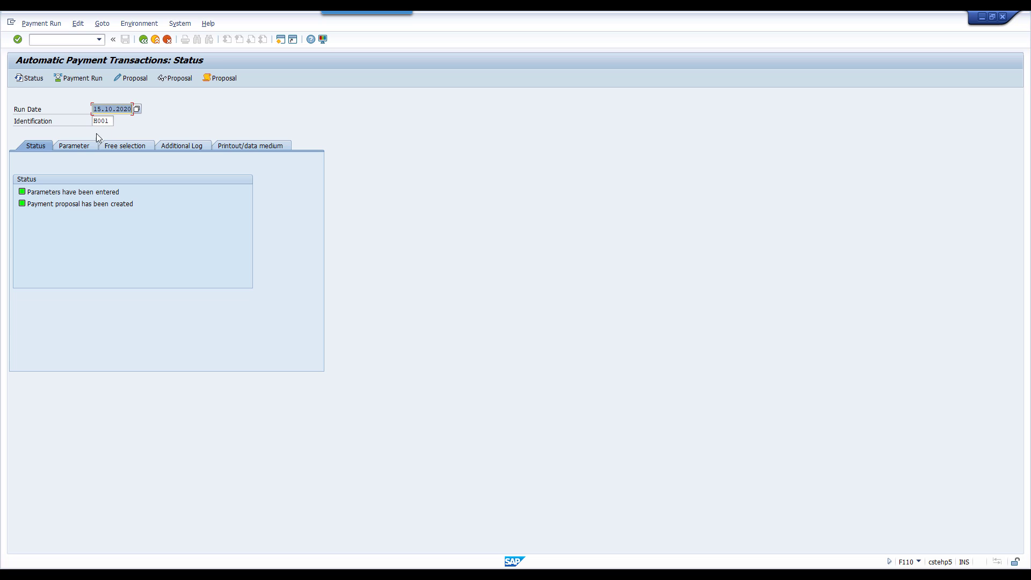
- Review the payment run parameters for company code 6310, including the next payment date, and return to the run status
click(78, 24)
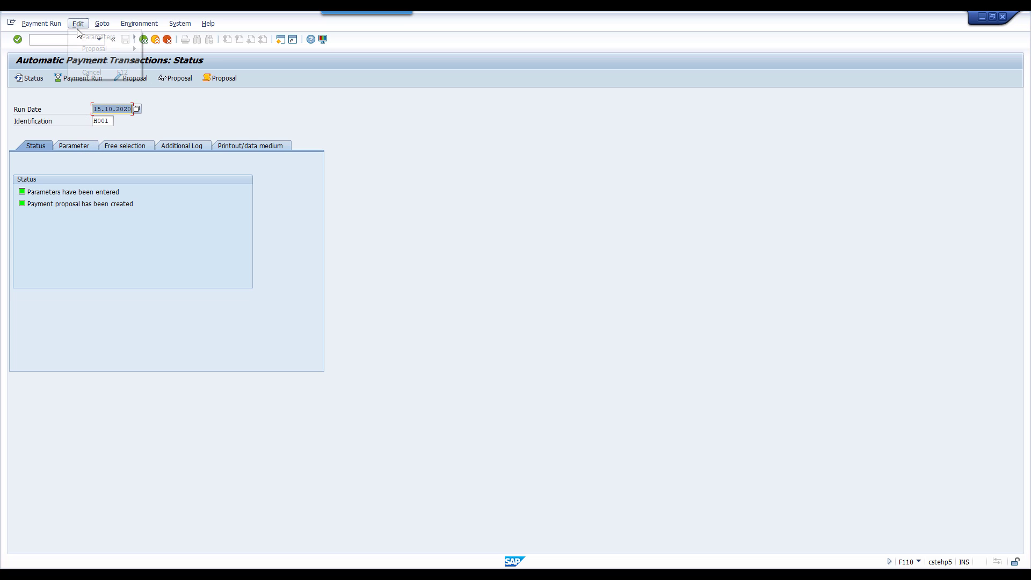
click(163, 102)
click(82, 146)
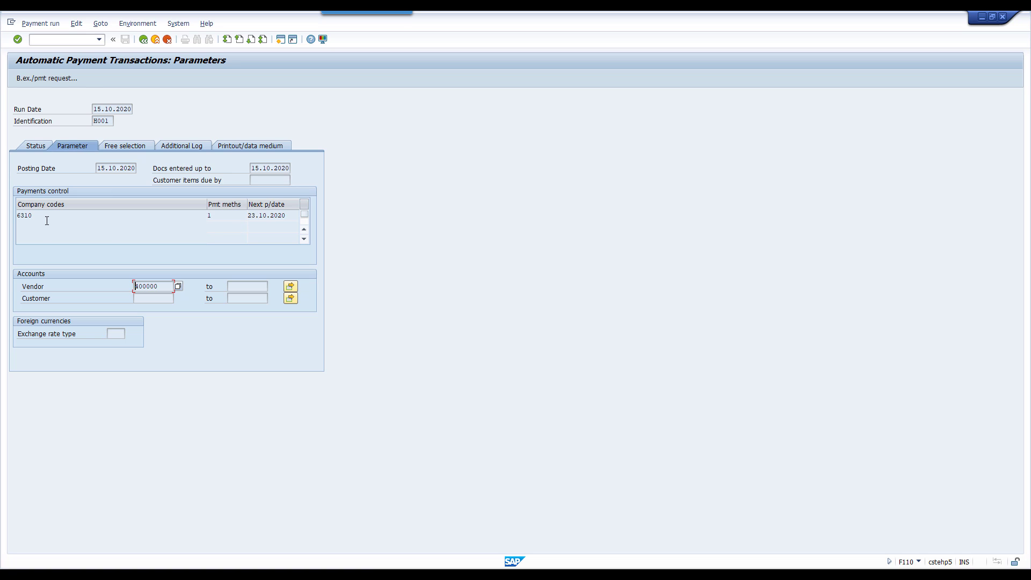
click(47, 219)
drag(249, 218, 287, 218)
click(75, 23)
click(62, 25)
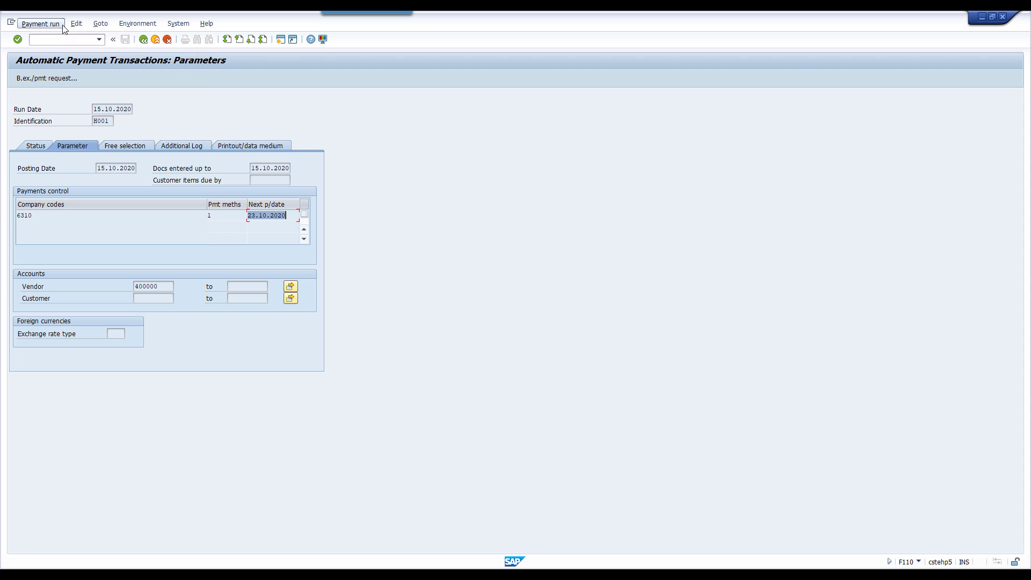
key(Escape)
click(43, 150)
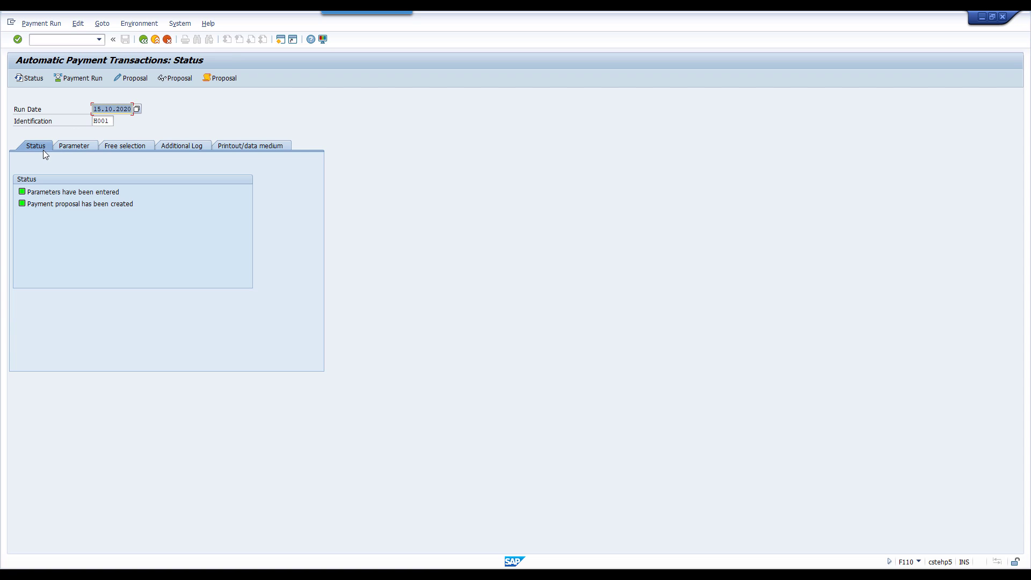
- Delete the payment proposal of run H001
click(78, 24)
mouse_move(91, 49)
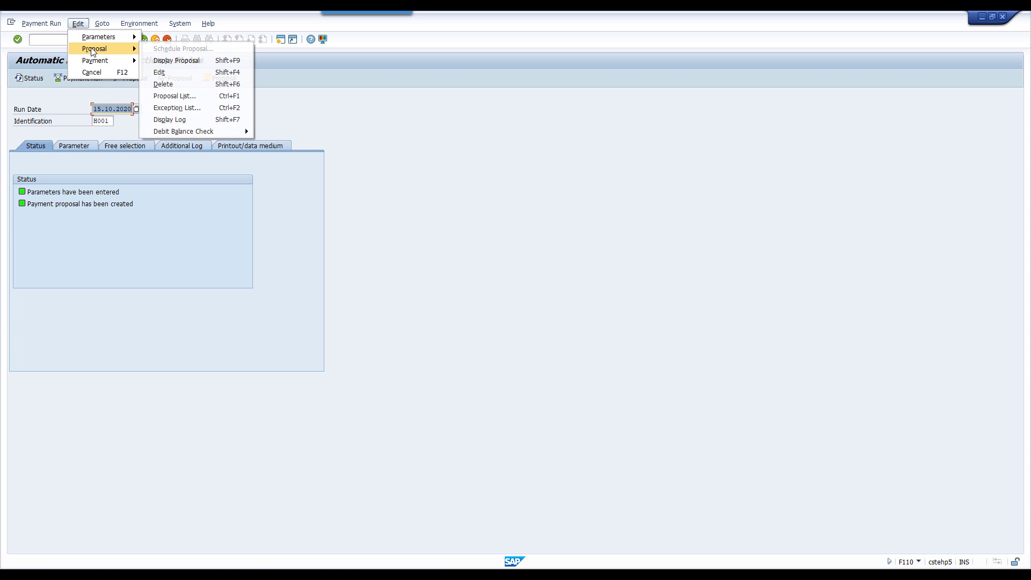
click(170, 85)
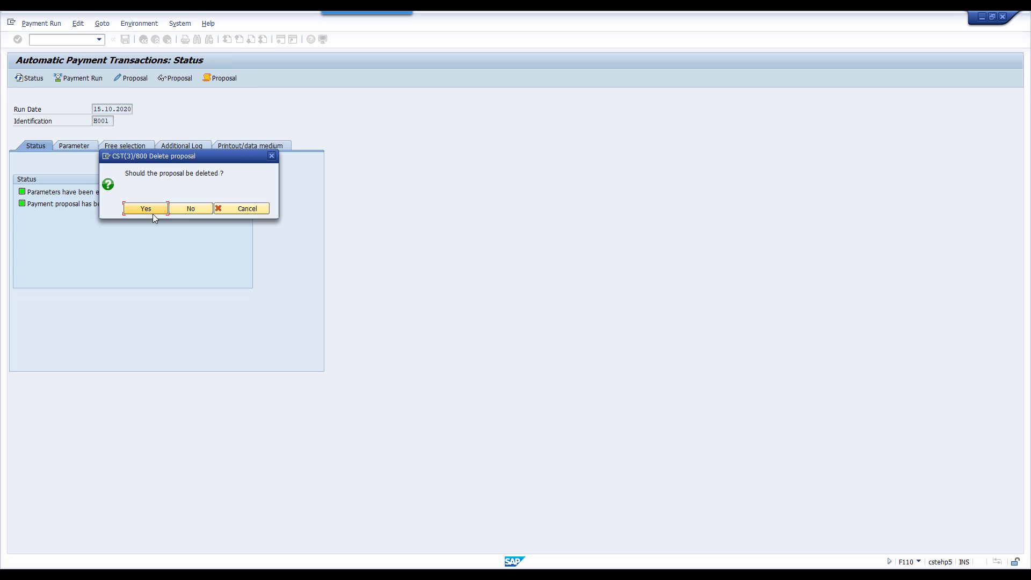
click(147, 210)
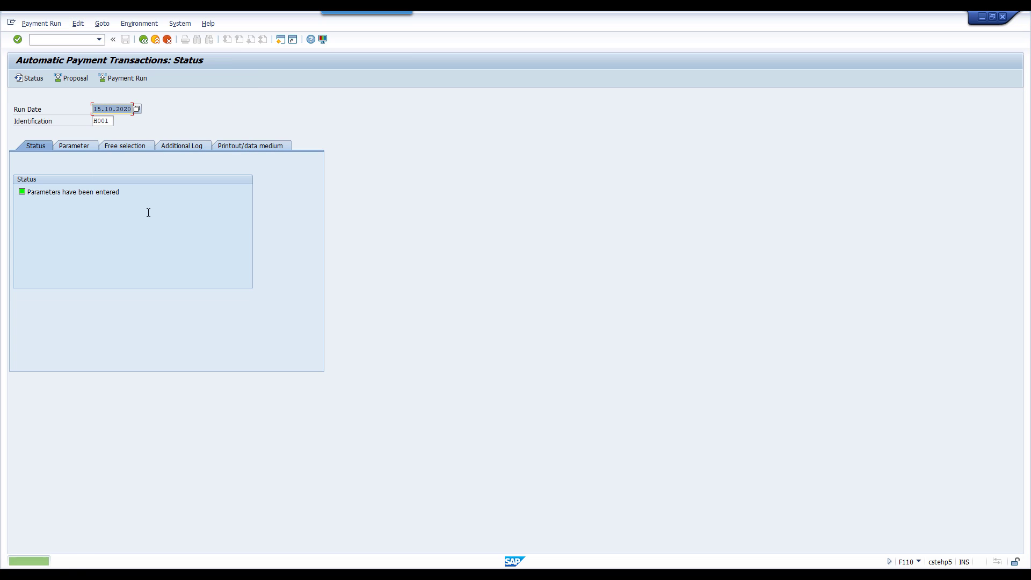
- Set the next payment date for company code 6310 in the run parameters to 26.10.2020
click(76, 147)
click(255, 217)
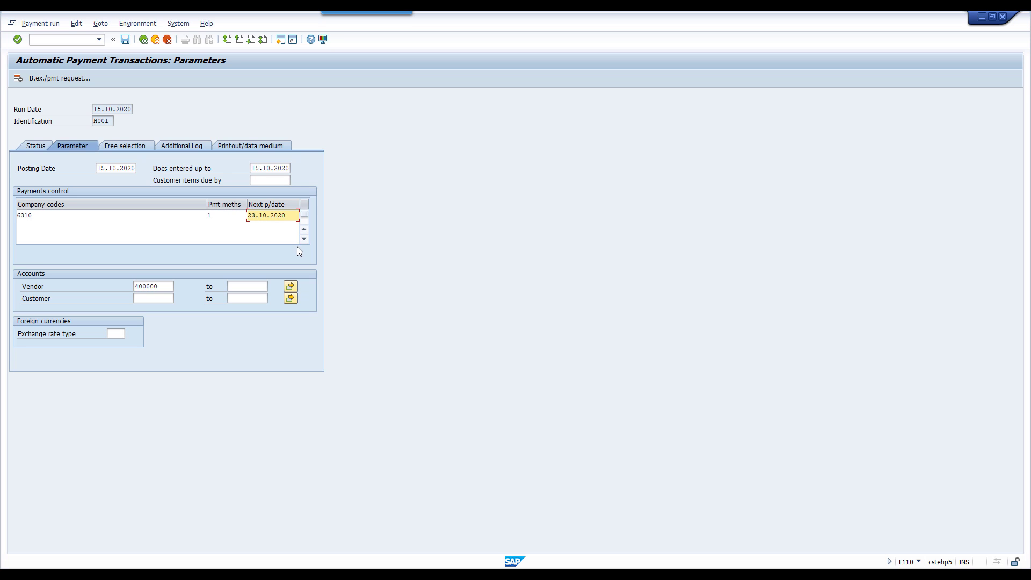
key(BackSpace)
text(6)
- Switch to the Excel workbook and move the second APP execution date on Sheet2 from cell E46 to H46
key(alt+Tab)
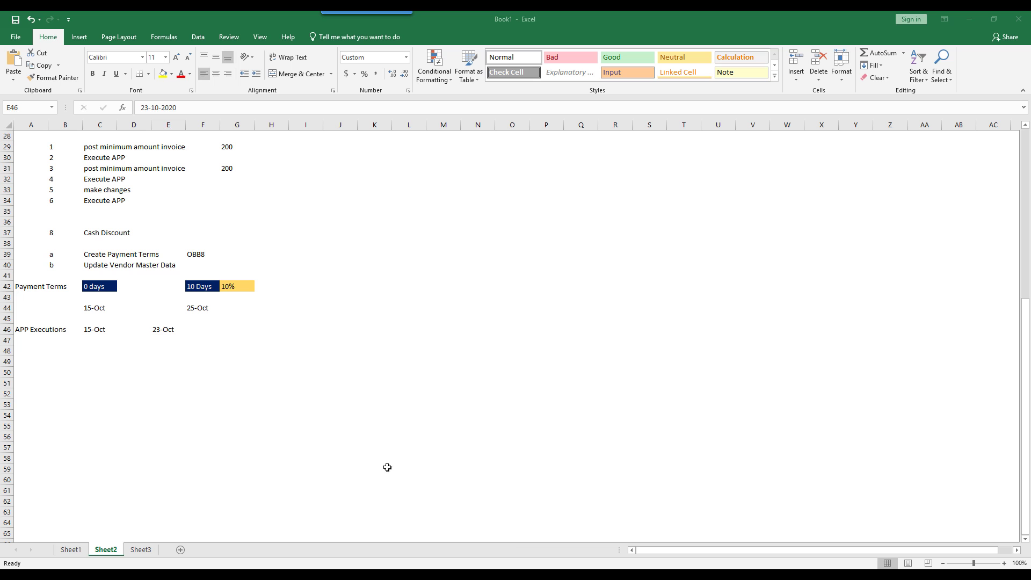
click(283, 329)
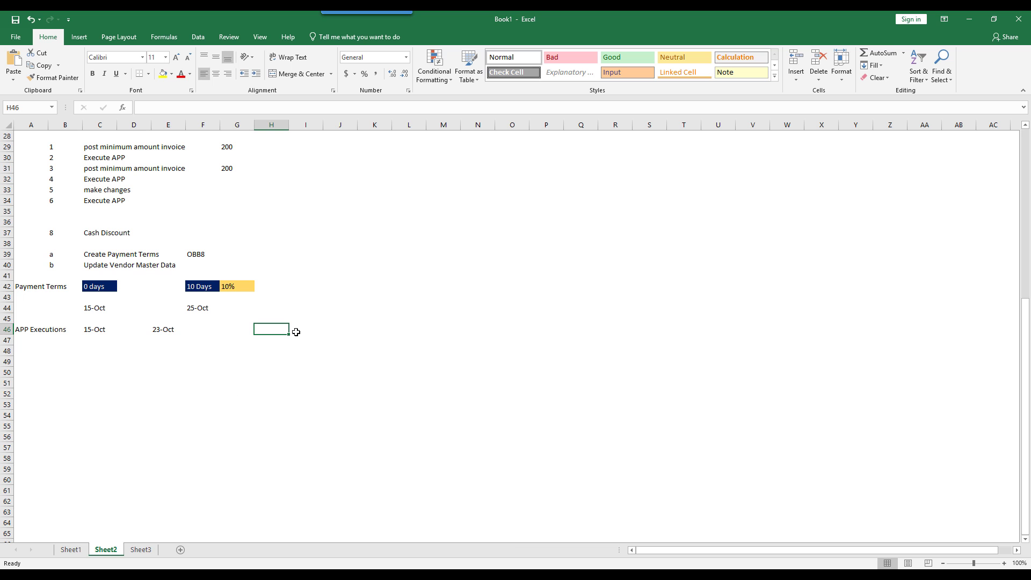
click(162, 333)
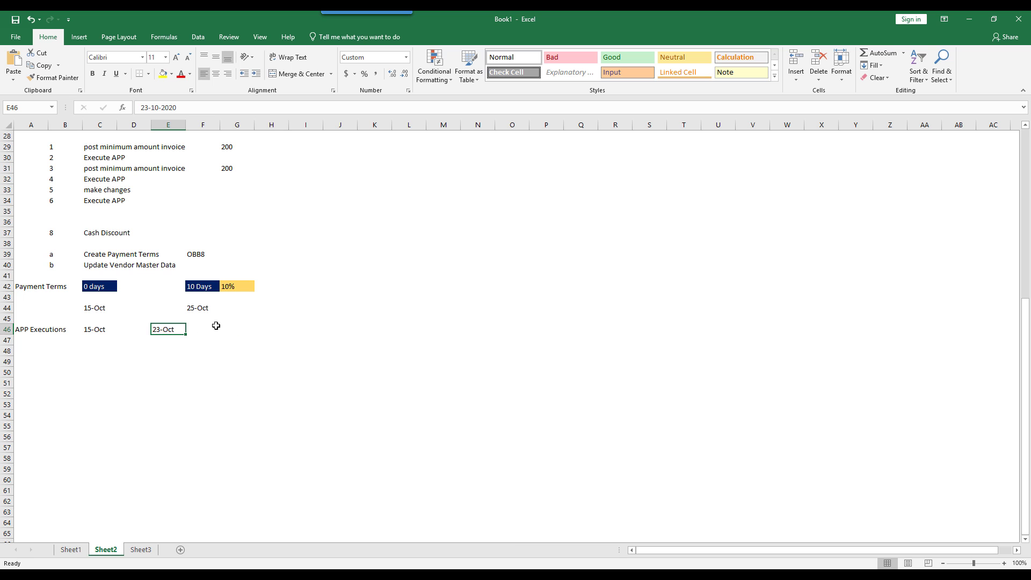
key(ctrl+c)
key(Right)
key(Right)
key(Right)
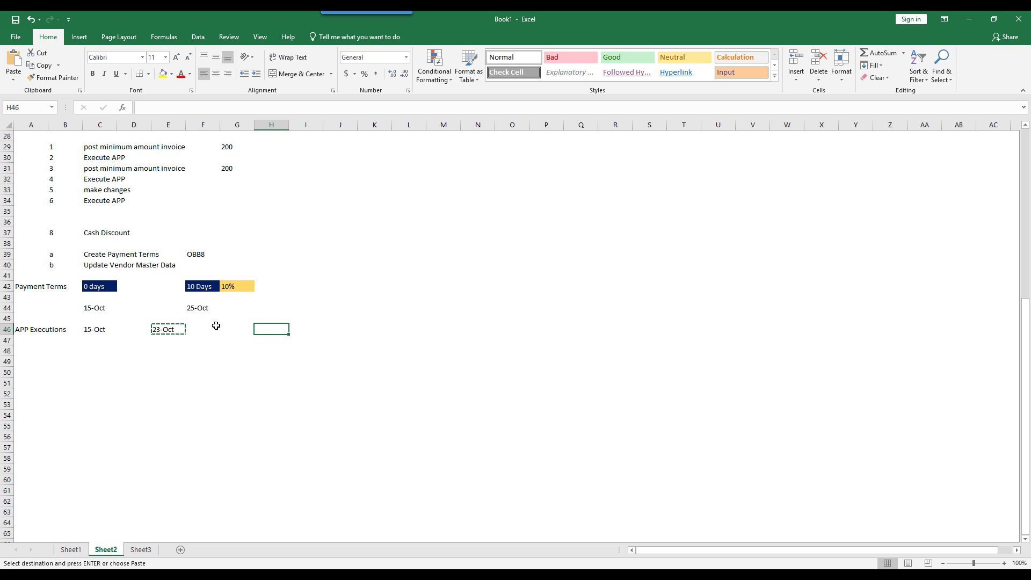
key(ctrl+v)
- Change the APP execution date in cell H46 to 26-10-2020
click(149, 108)
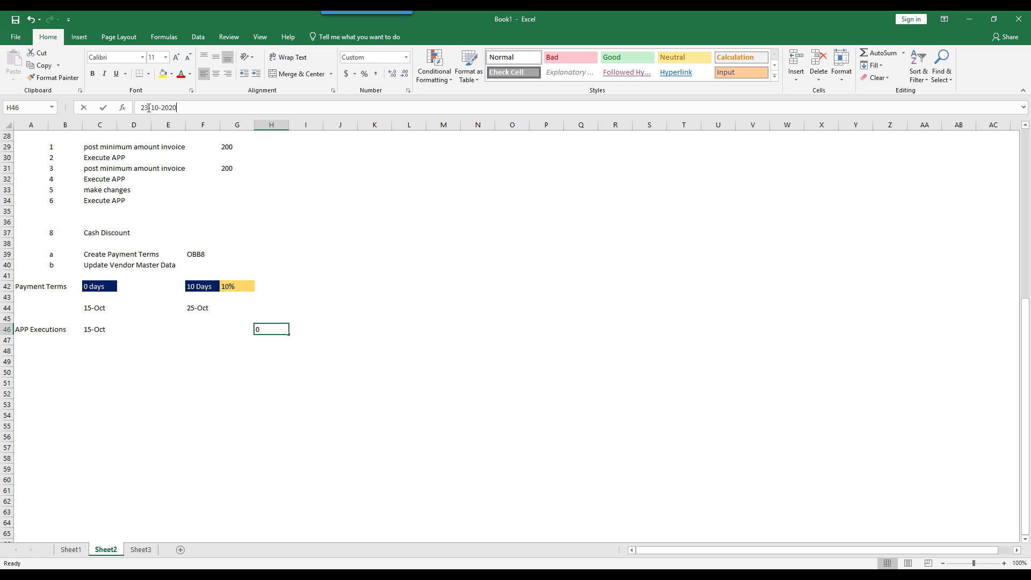
key(BackSpace)
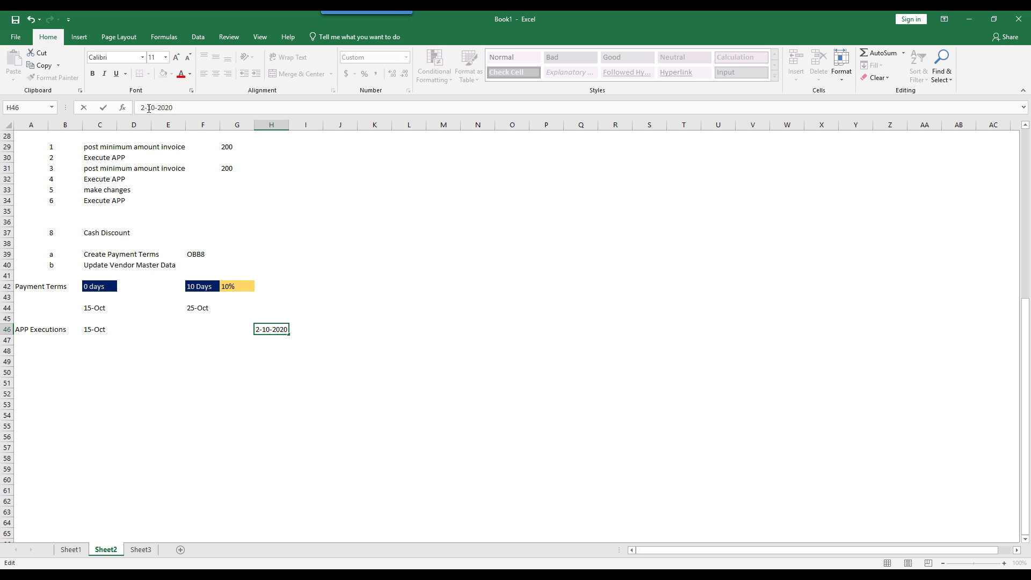
text(6)
key(Return)
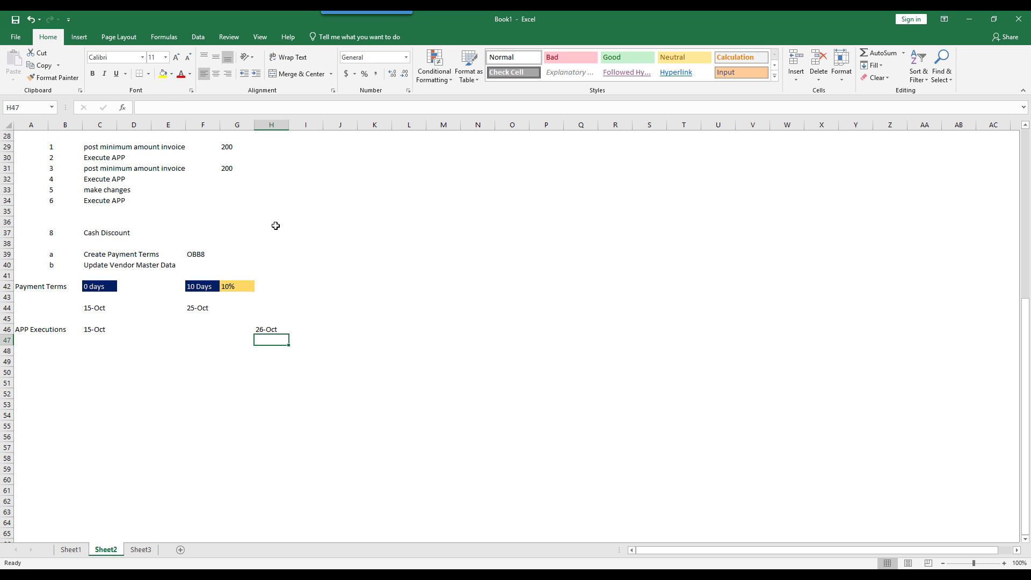
- Switch back to SAP, save the payment run parameters, and schedule the payment proposal to start immediately
key(alt+Tab)
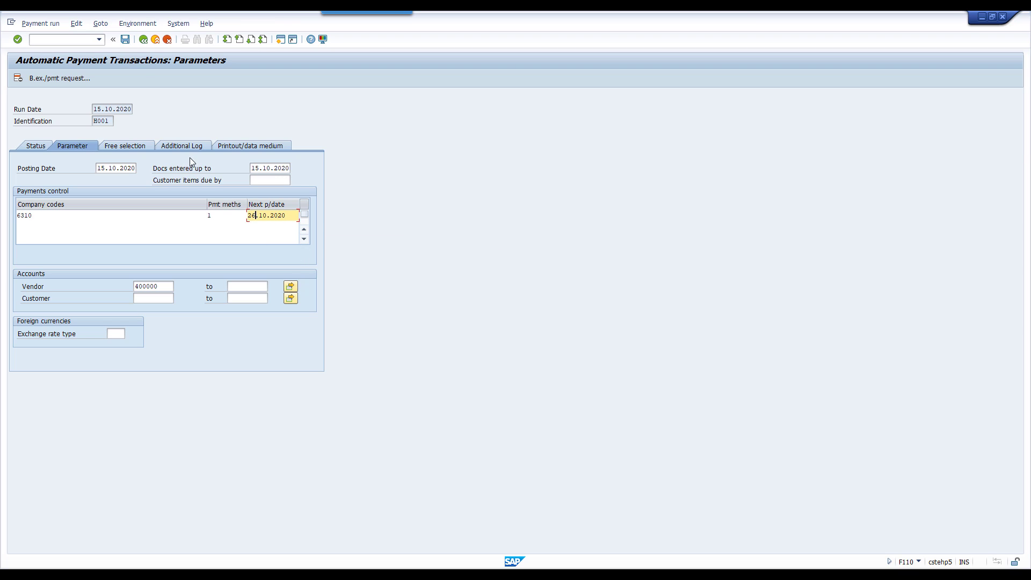
click(125, 40)
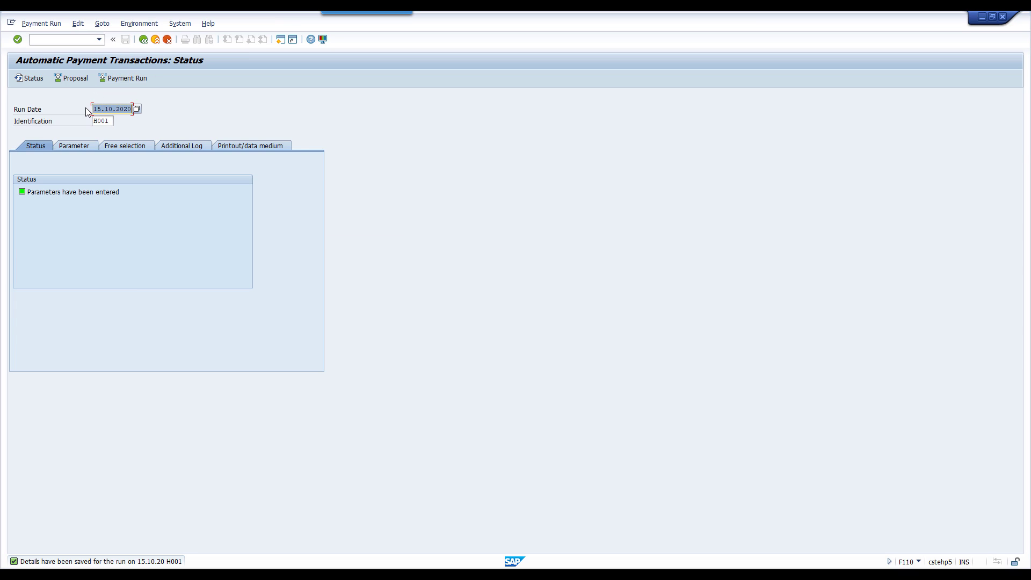
click(73, 78)
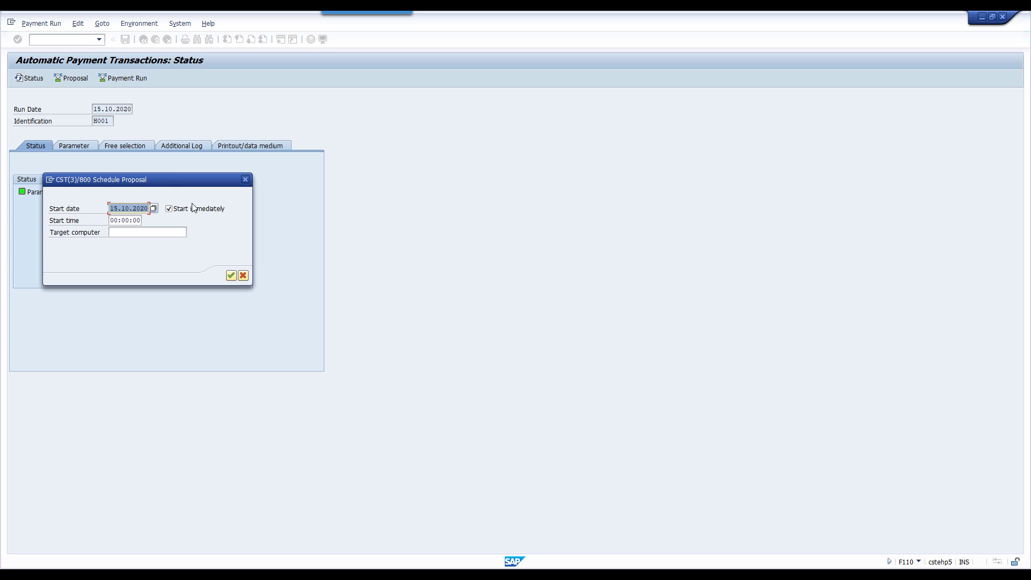
click(230, 275)
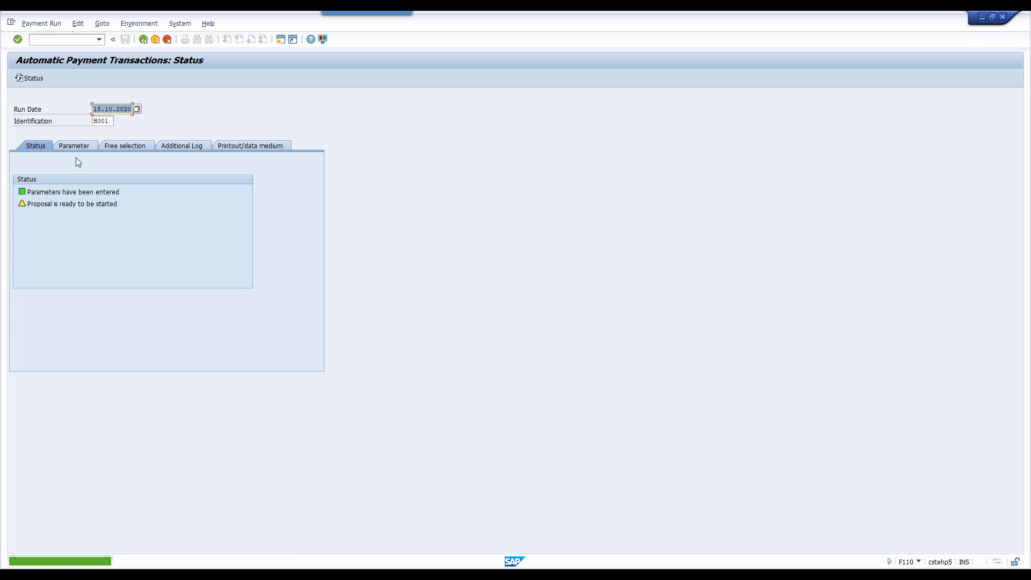
click(30, 80)
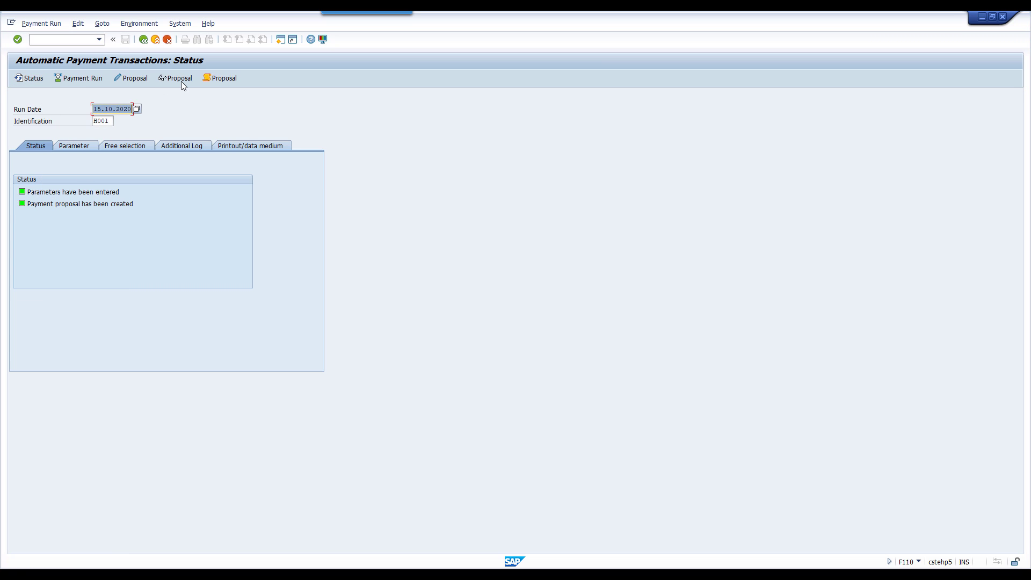
- Display the payment proposal for company code 6310, check the discounted payment amount, and return to the run status
click(182, 81)
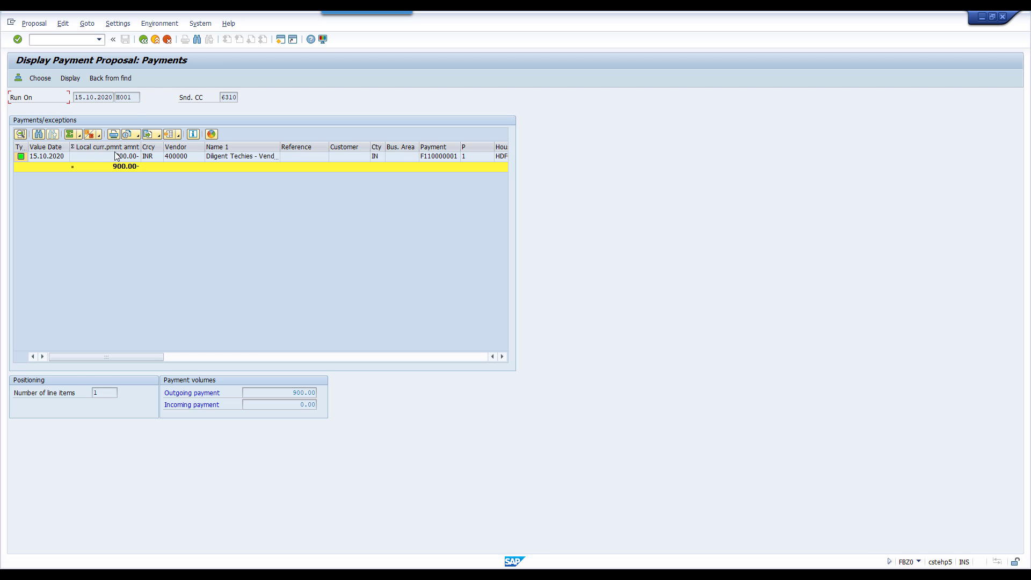
click(144, 44)
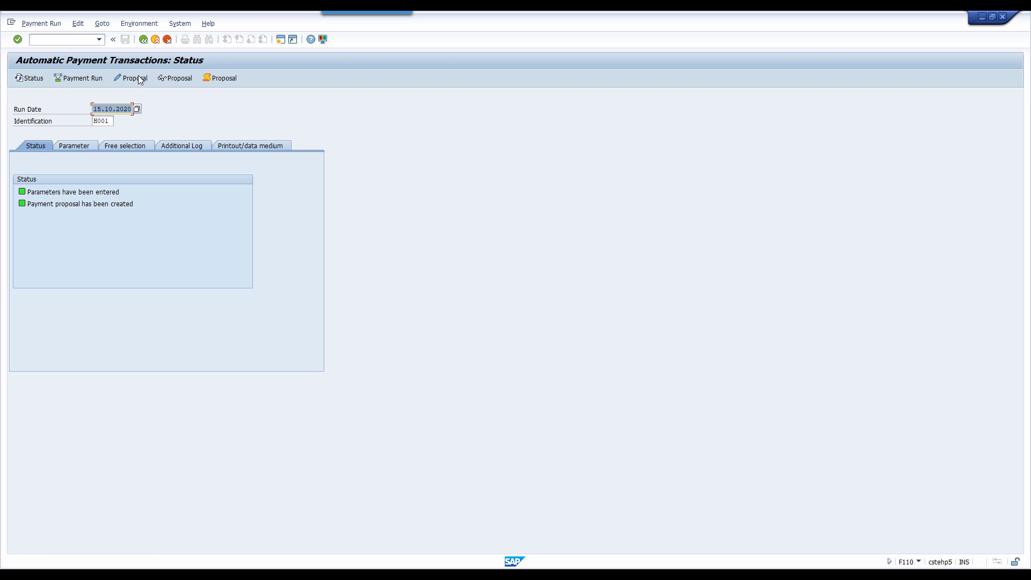
- Check the next payment date for company code 6310 in the payment run parameters, and switch to the Excel workbook
click(78, 146)
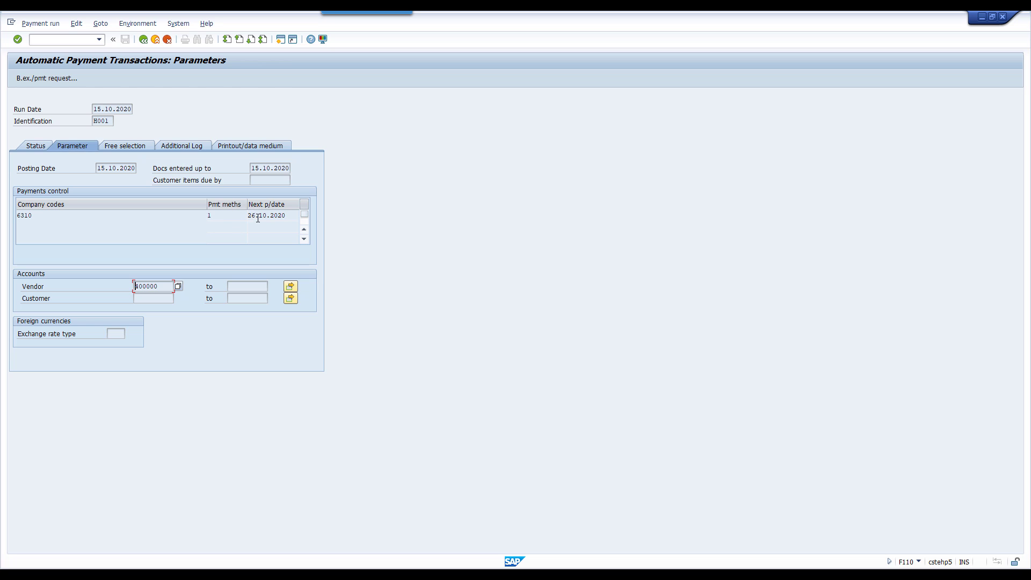
drag(290, 213, 247, 216)
key(alt+Tab)
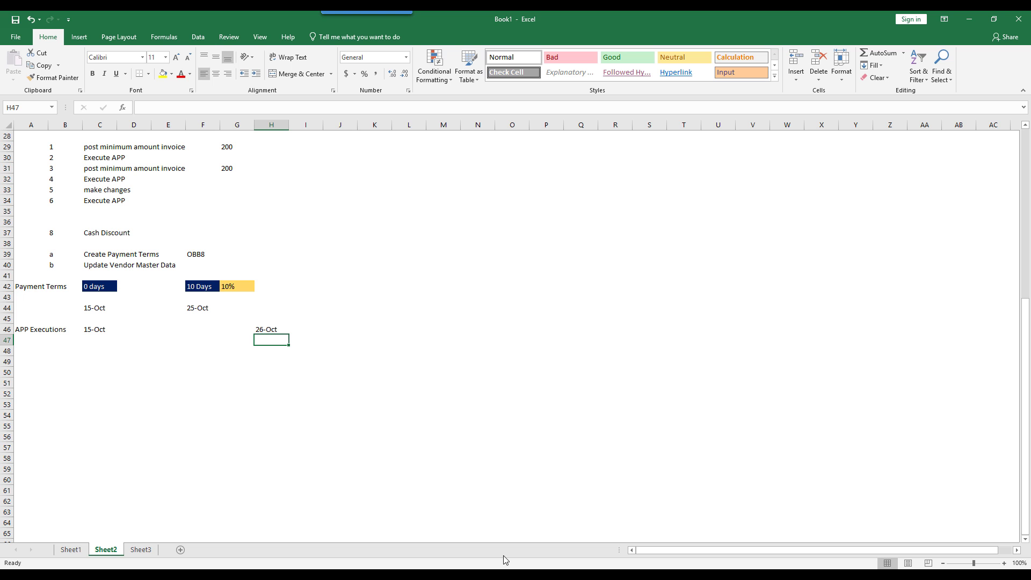
- Enter 23 Oct as an additional APP execution date in cell E46 of Sheet2
click(162, 330)
text(23)
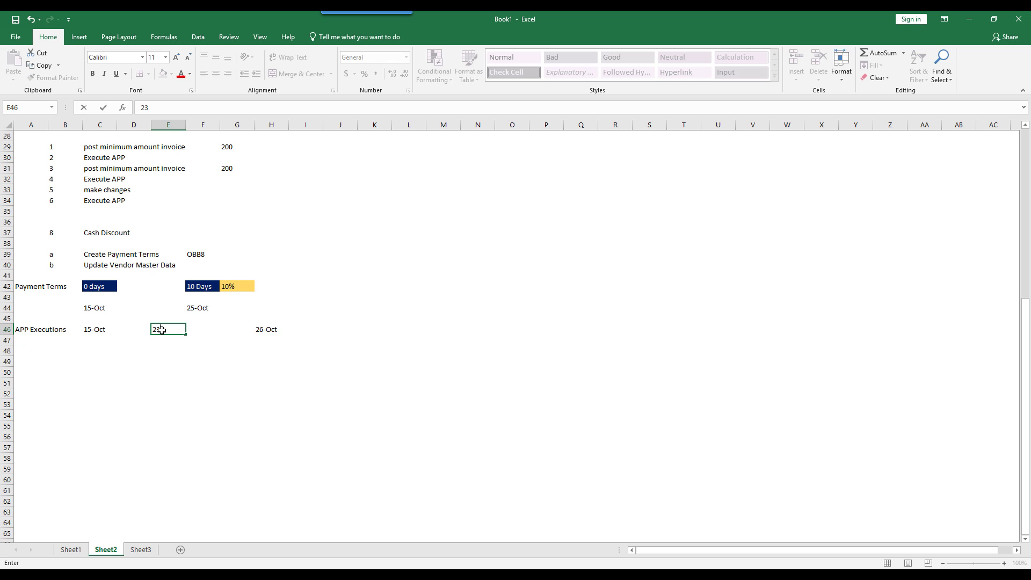
text( oct)
key(Return)
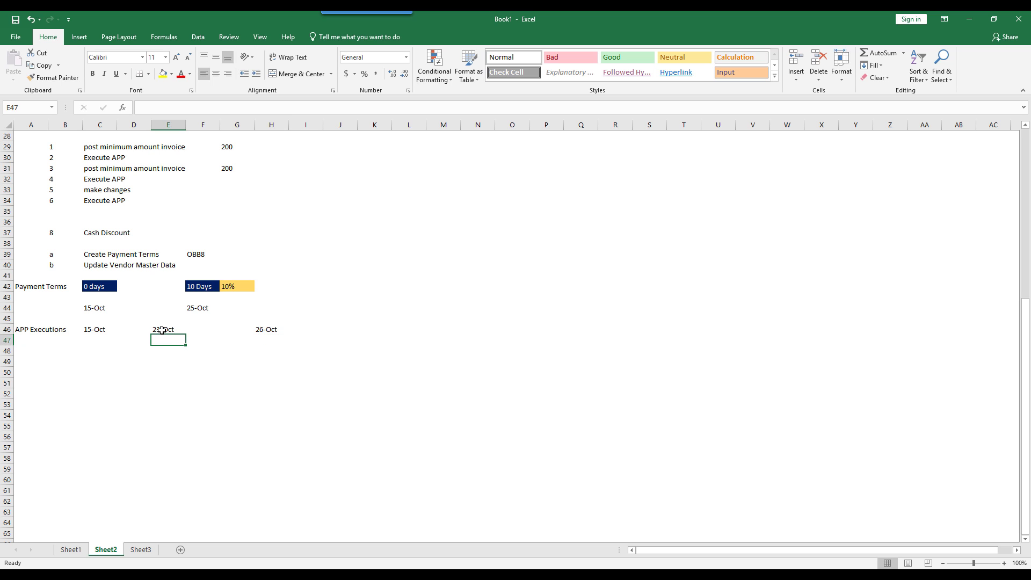
- Move the APP execution date from cell H46 to H53 and dismiss the clipboard message
click(256, 331)
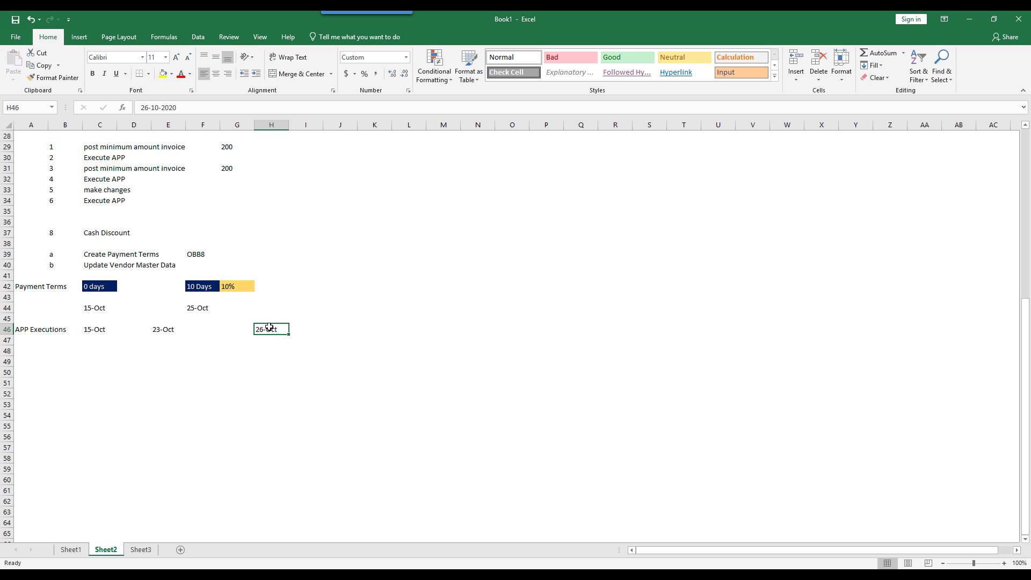
drag(256, 331, 249, 380)
click(272, 329)
drag(276, 336, 235, 384)
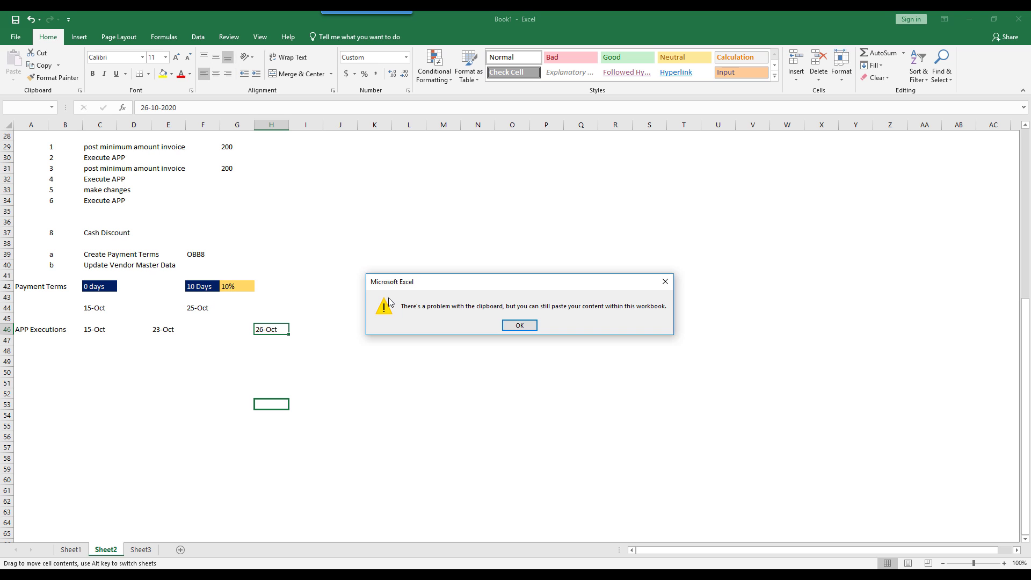
click(518, 324)
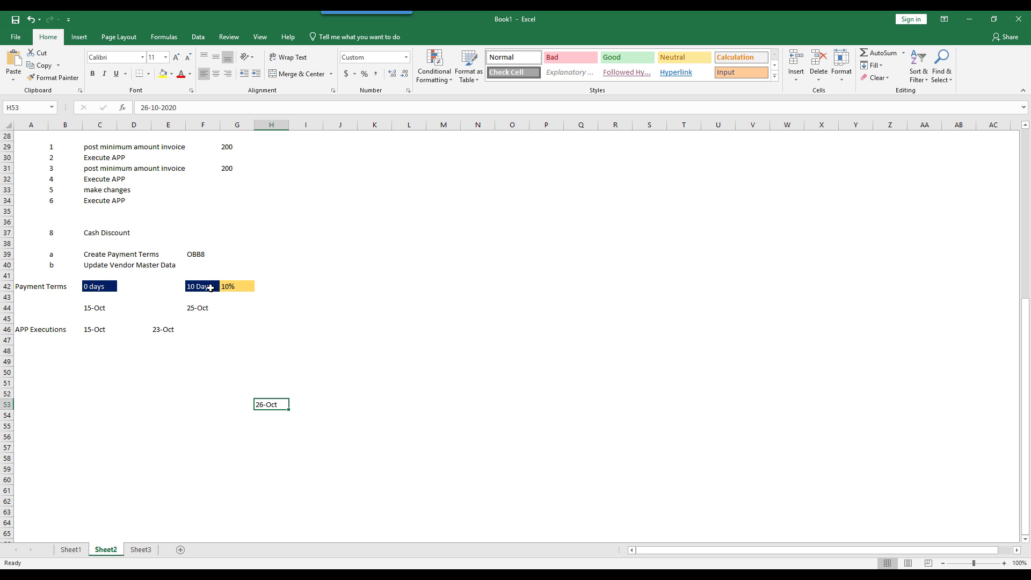
- Compare the APP execution dates in cells C46 and E46 with the 10-day discount deadline in F44
click(203, 307)
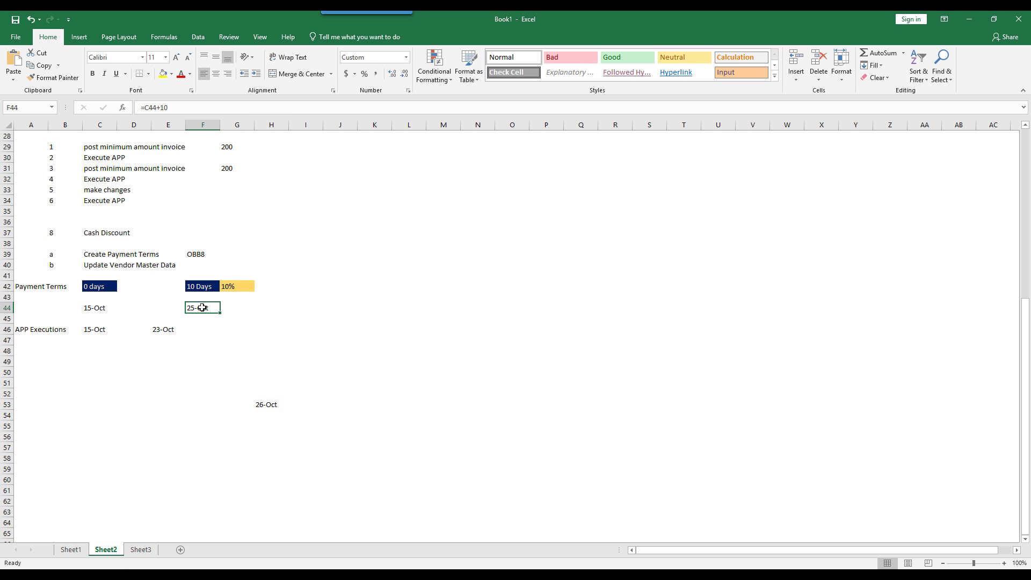
click(160, 331)
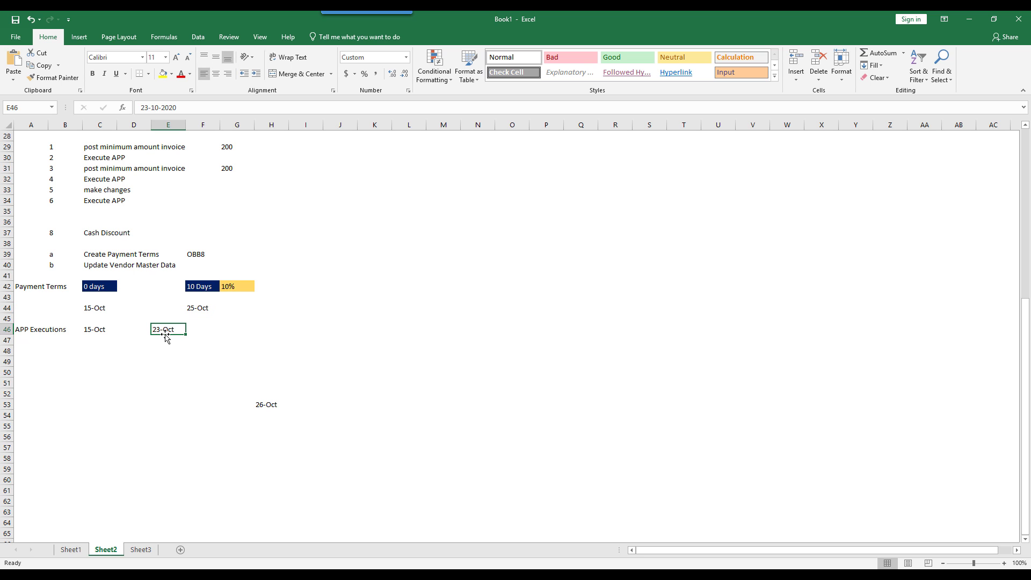
click(208, 308)
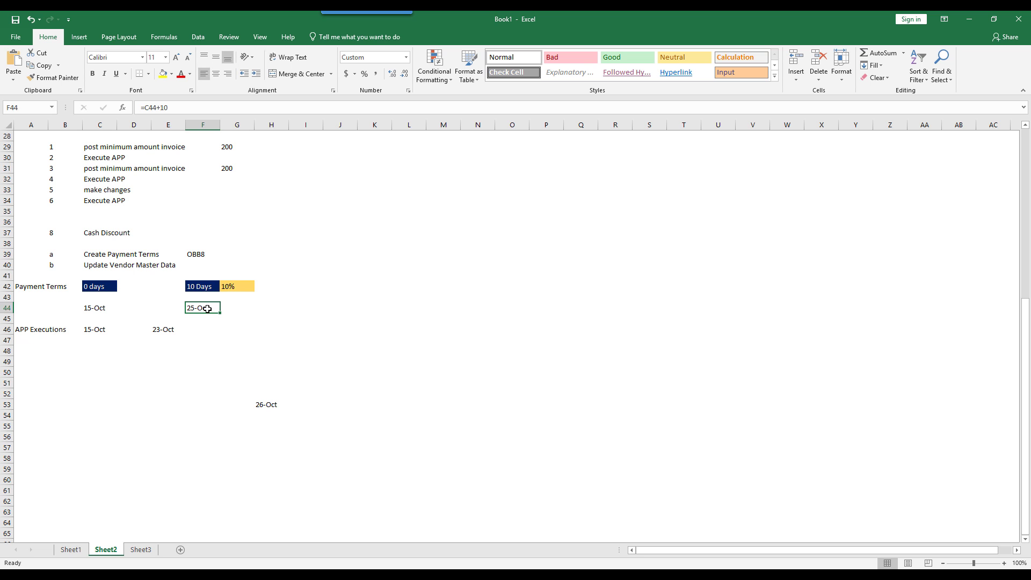
click(165, 330)
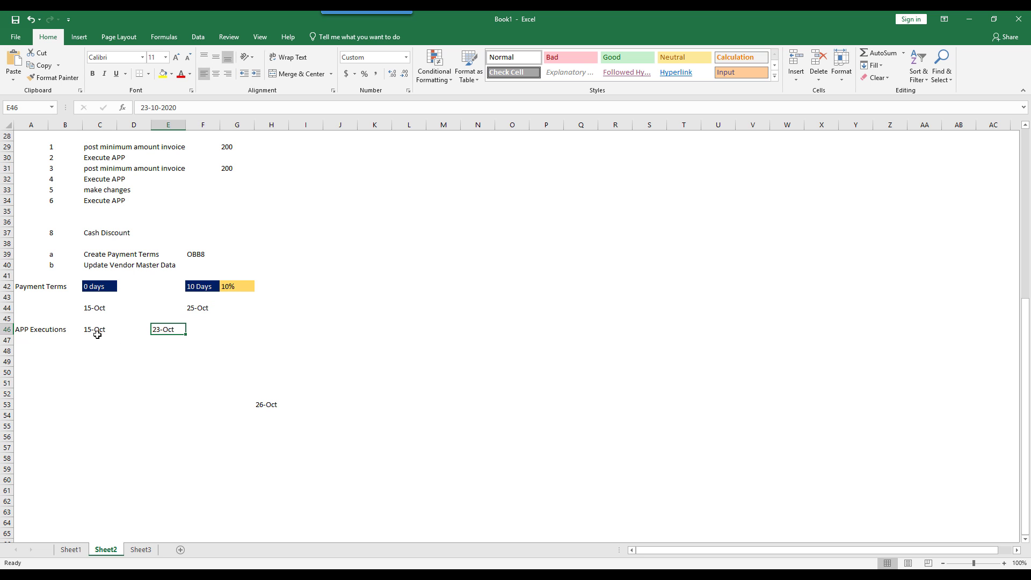
click(97, 333)
click(123, 349)
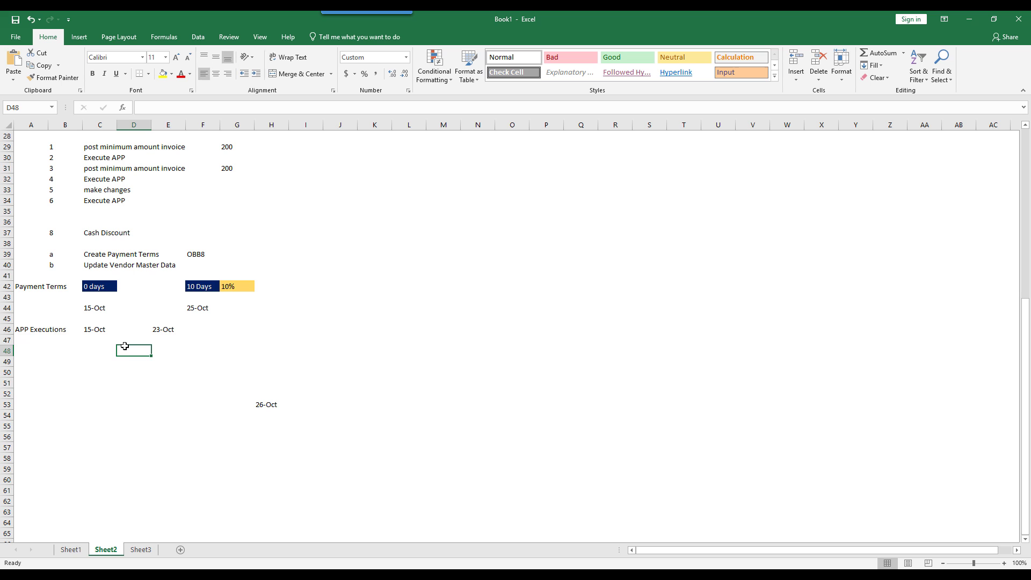
click(168, 329)
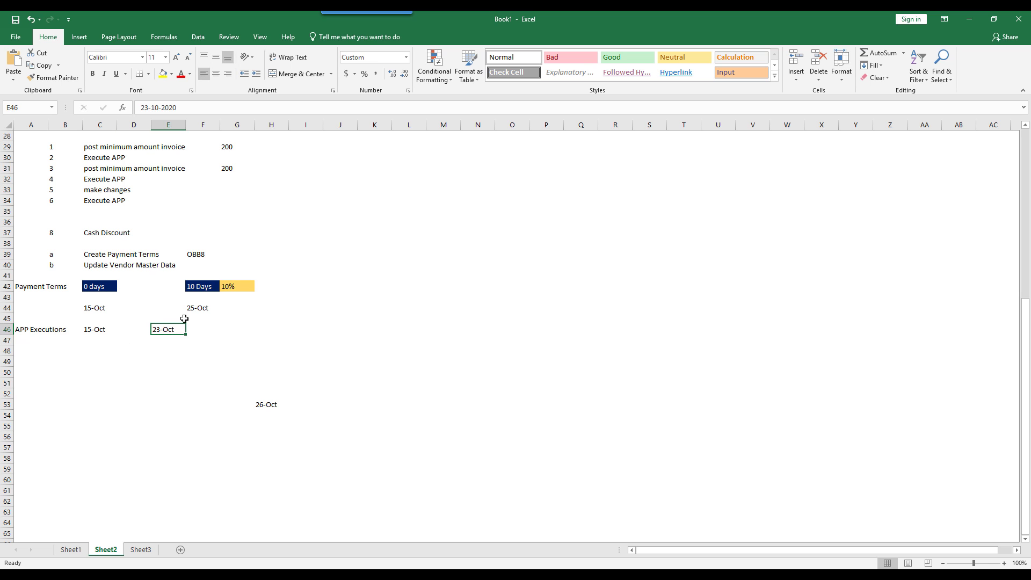
click(196, 308)
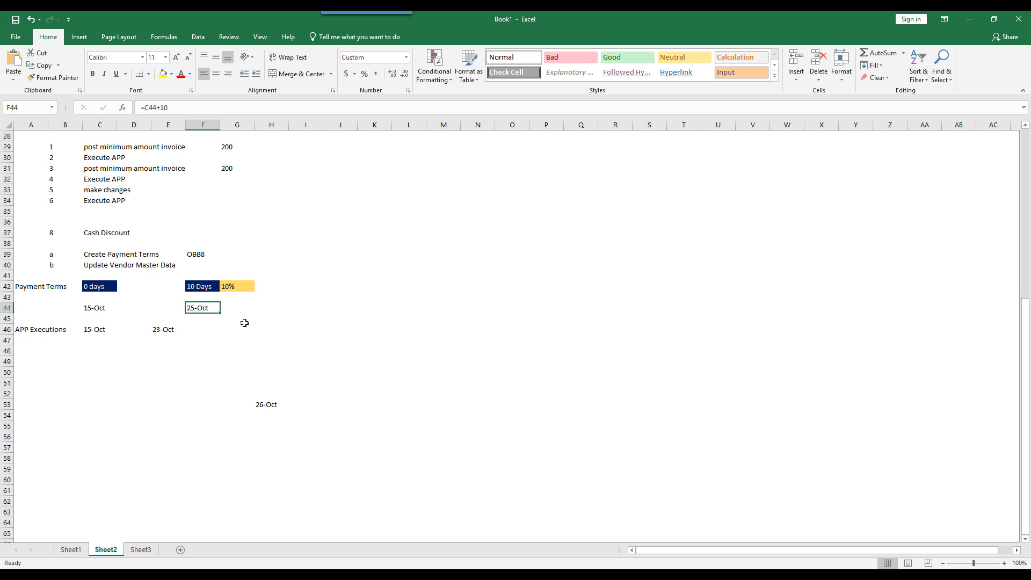
click(163, 332)
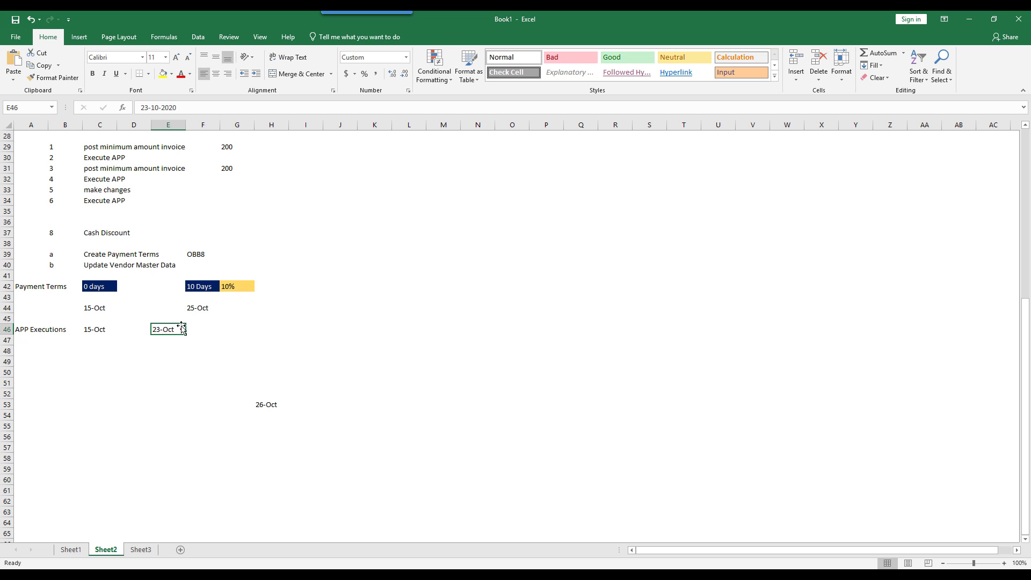
click(144, 315)
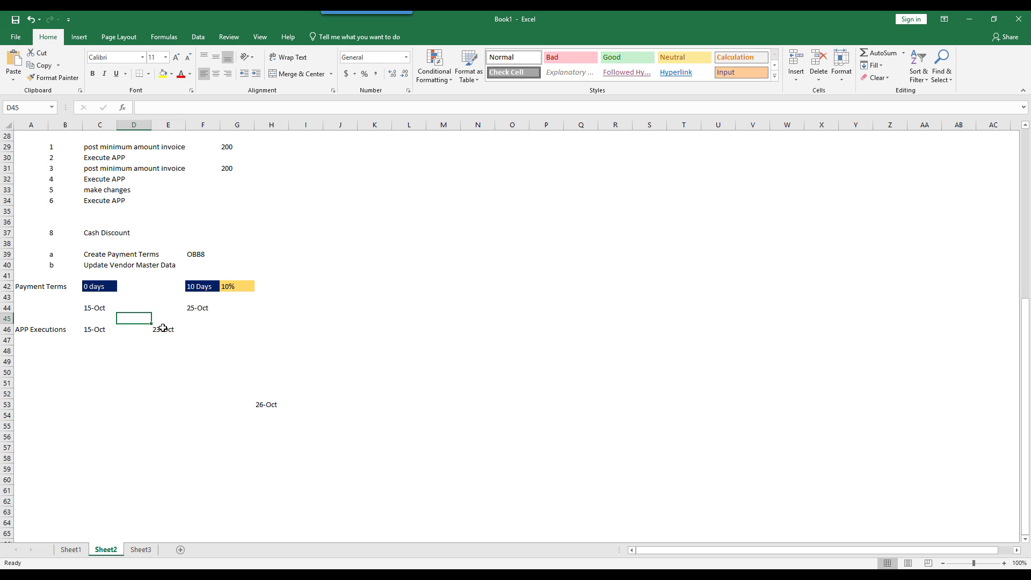
click(163, 328)
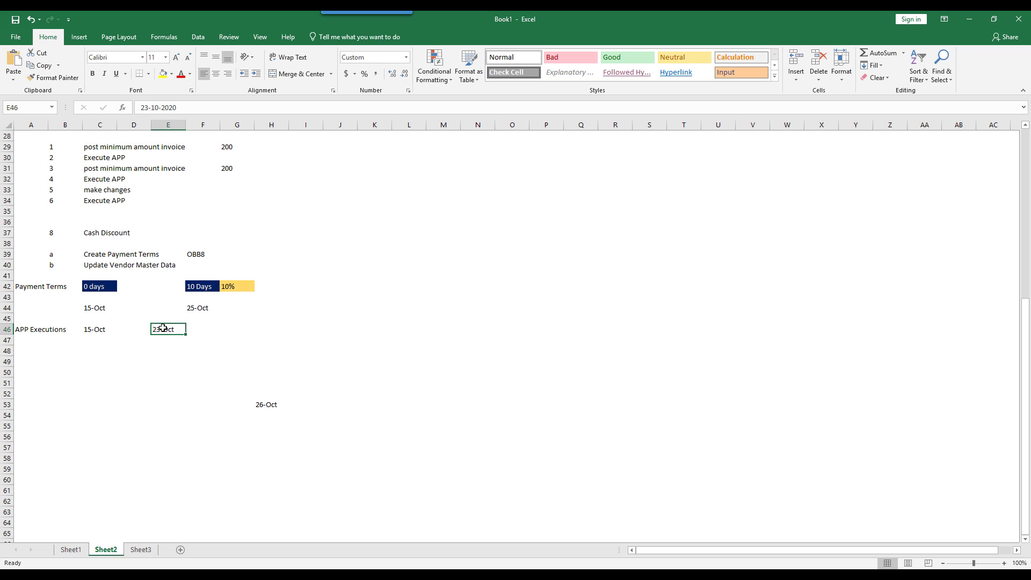
click(198, 305)
click(160, 329)
- Enter 1 Nov as the following APP execution date in cell H46
click(271, 330)
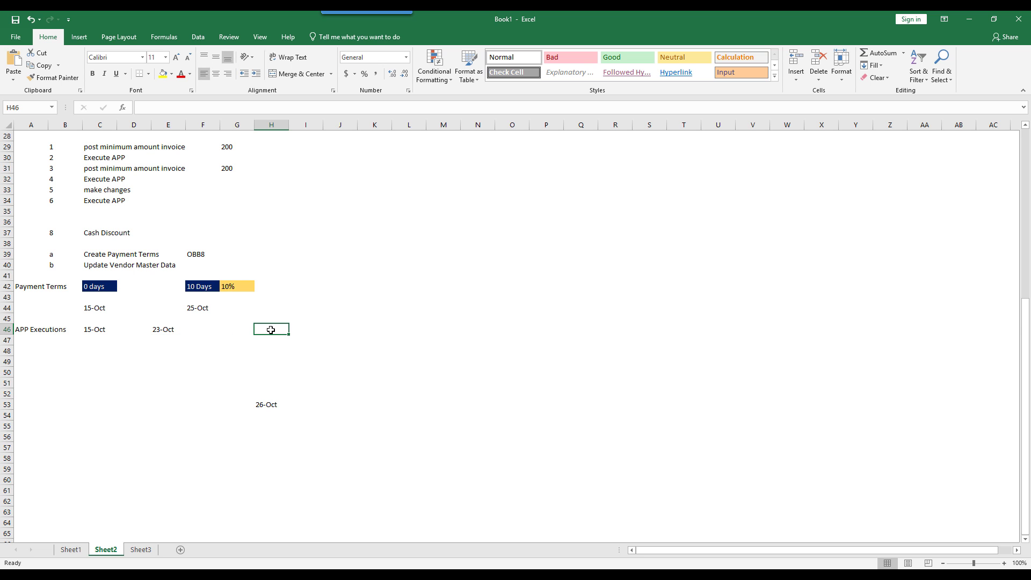
text(1-nov)
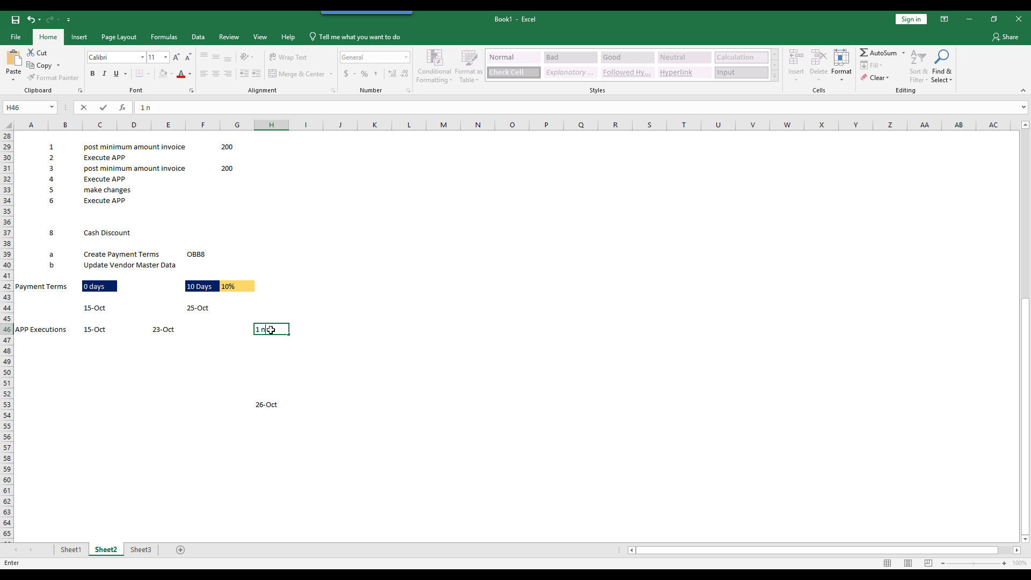
key(Return)
click(270, 329)
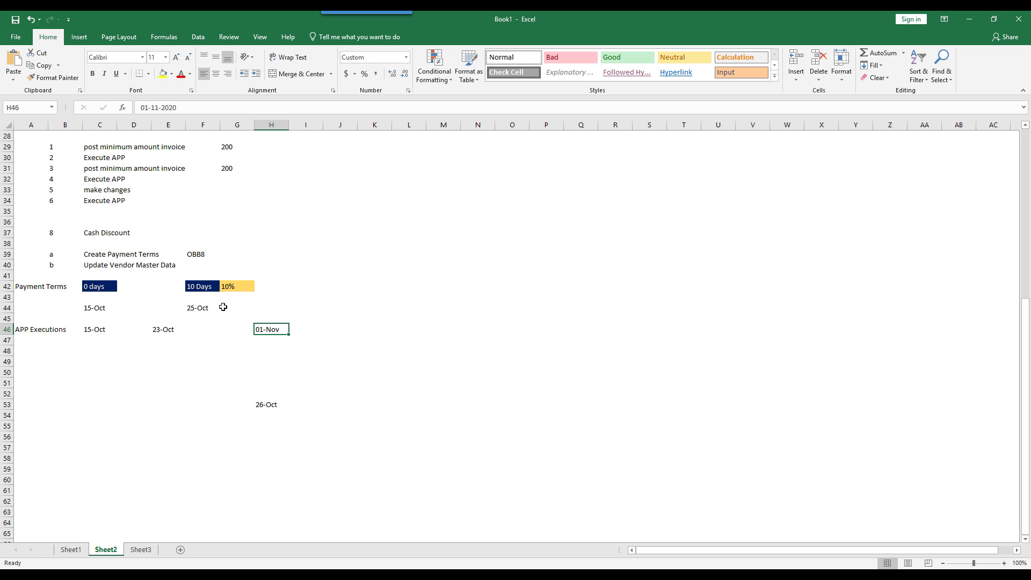
- Examine the execution dates in row 46 against the discount deadline in F44 and the discount rate in G42
click(201, 307)
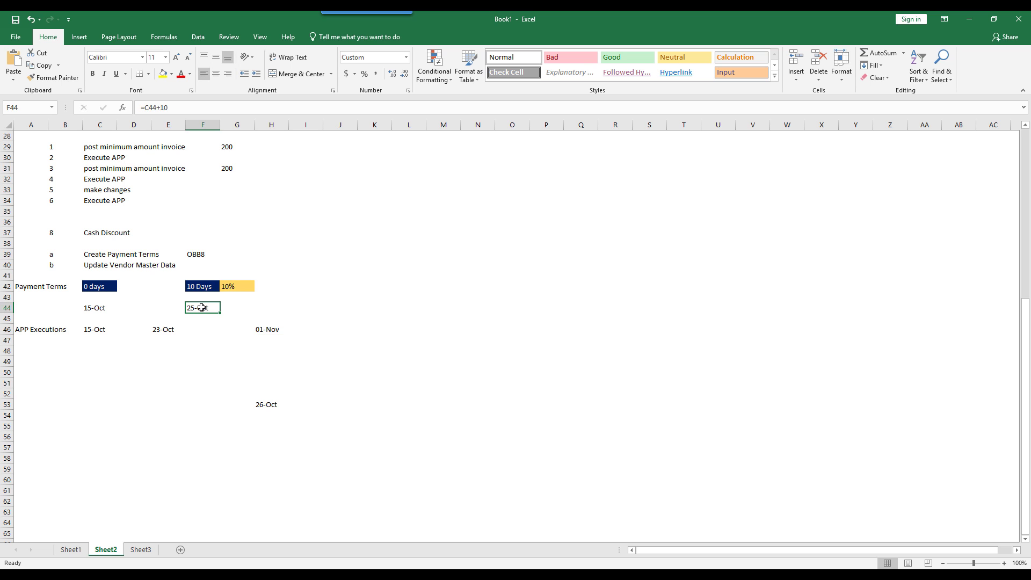
click(234, 287)
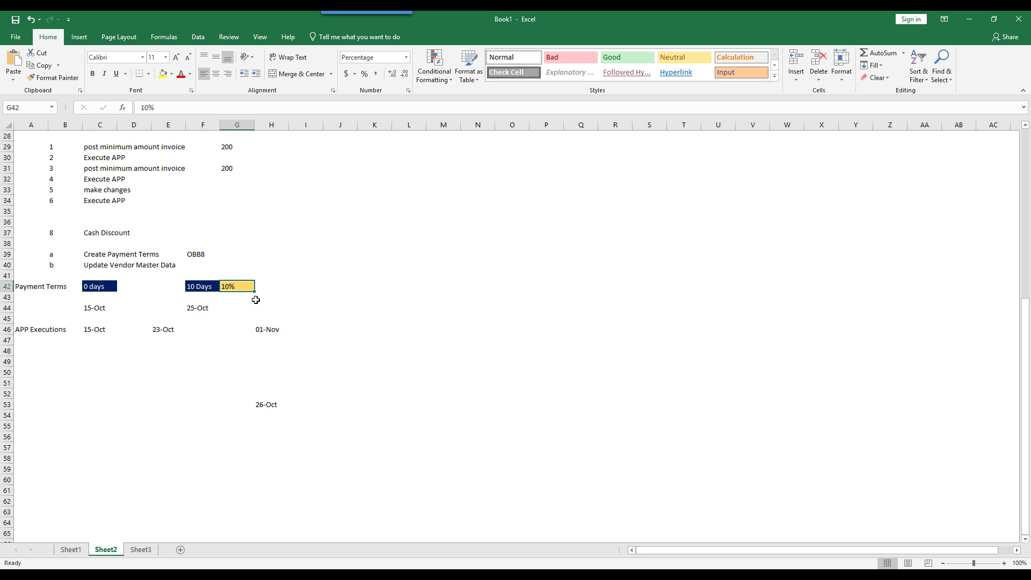
click(271, 328)
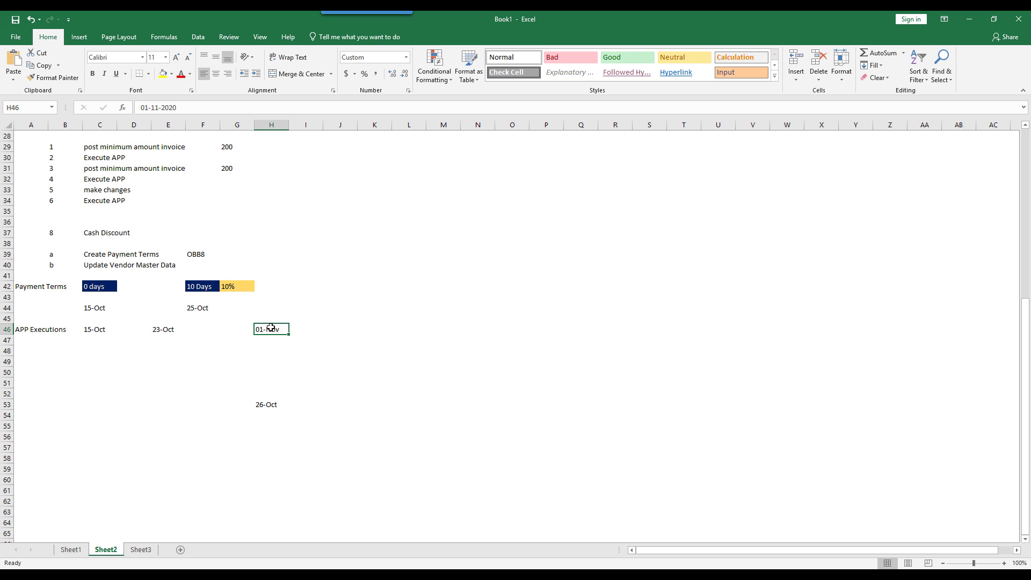
click(157, 334)
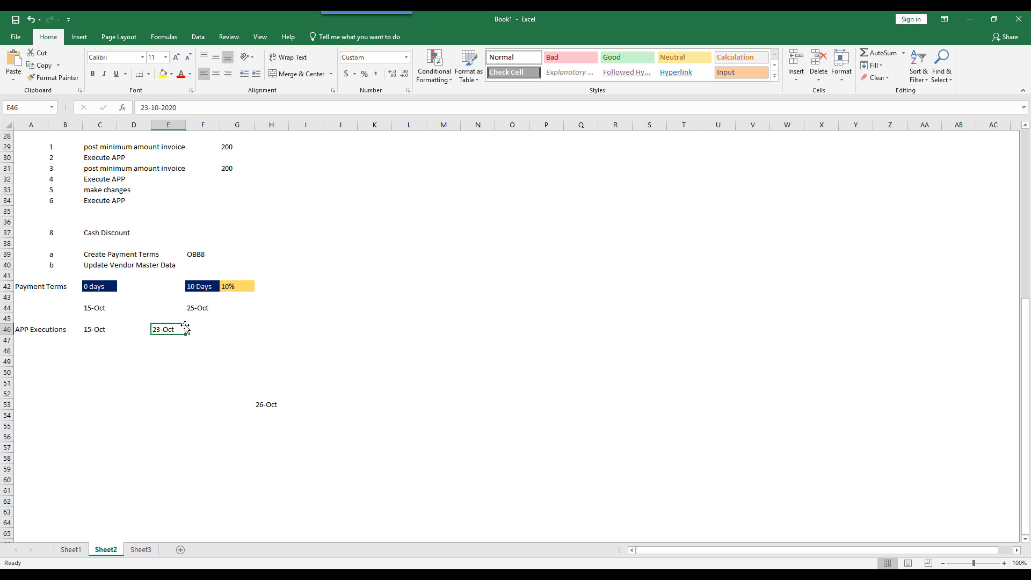
click(203, 306)
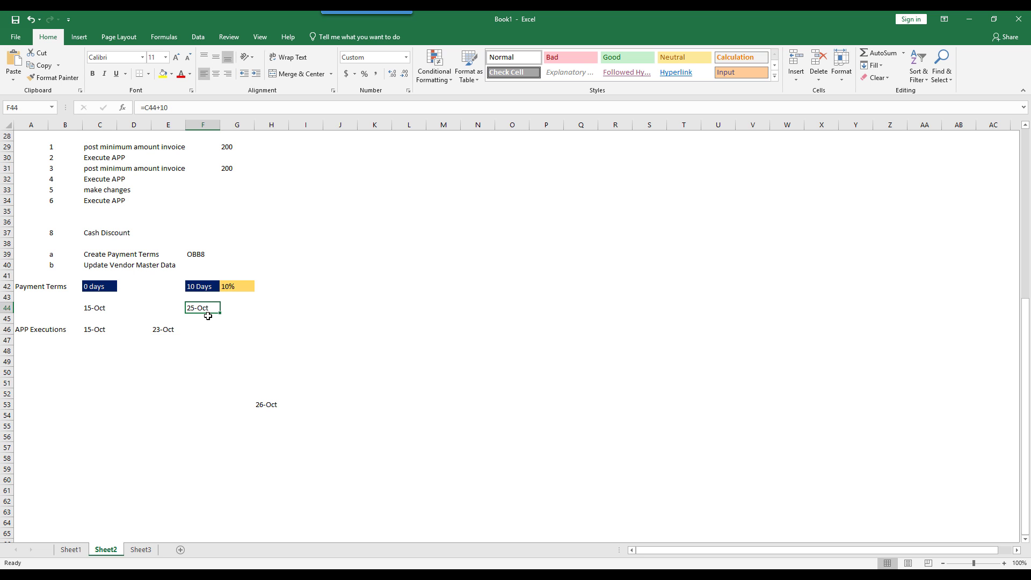
click(164, 331)
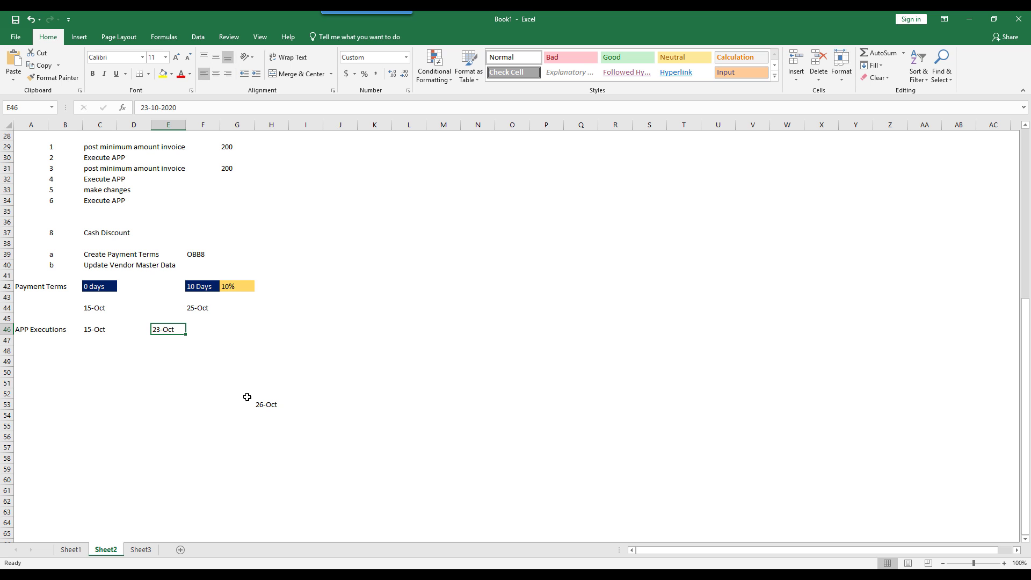
- Undo the recent edits to the APP execution dates, moving the date in H53 back to H46 and clearing E46
key(ctrl+z)
key(ctrl+z)
key(ctrl+z)
key(ctrl+z)
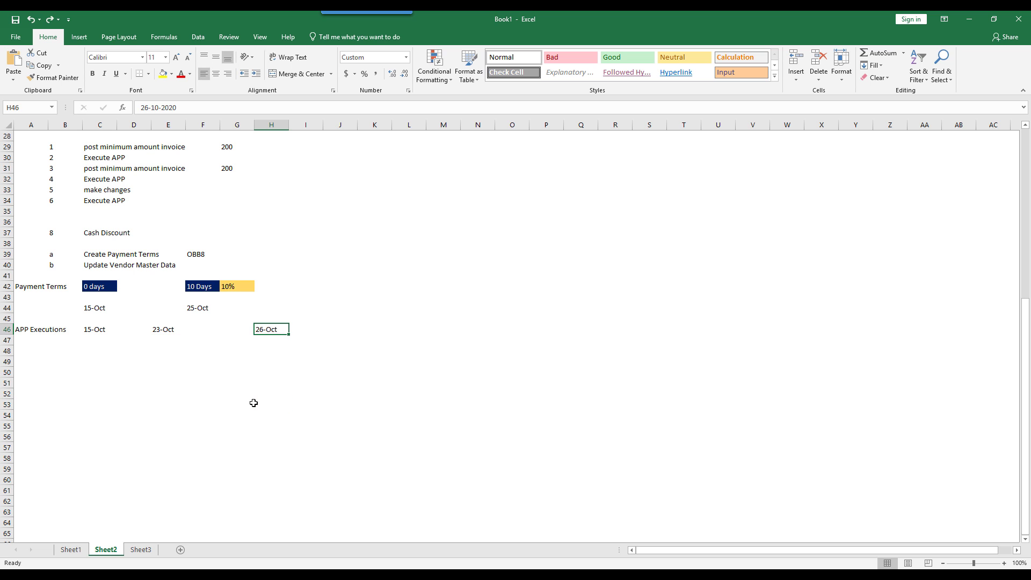
click(266, 330)
- Review how the execution dates in C46 and H46 relate to the discount deadline in F44 and the rate in G42
click(92, 331)
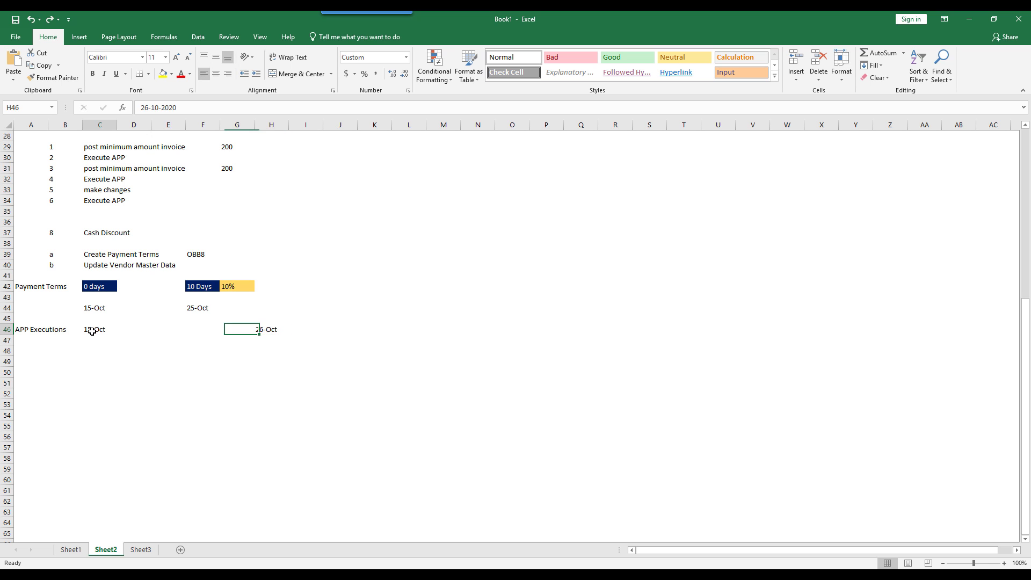
click(264, 331)
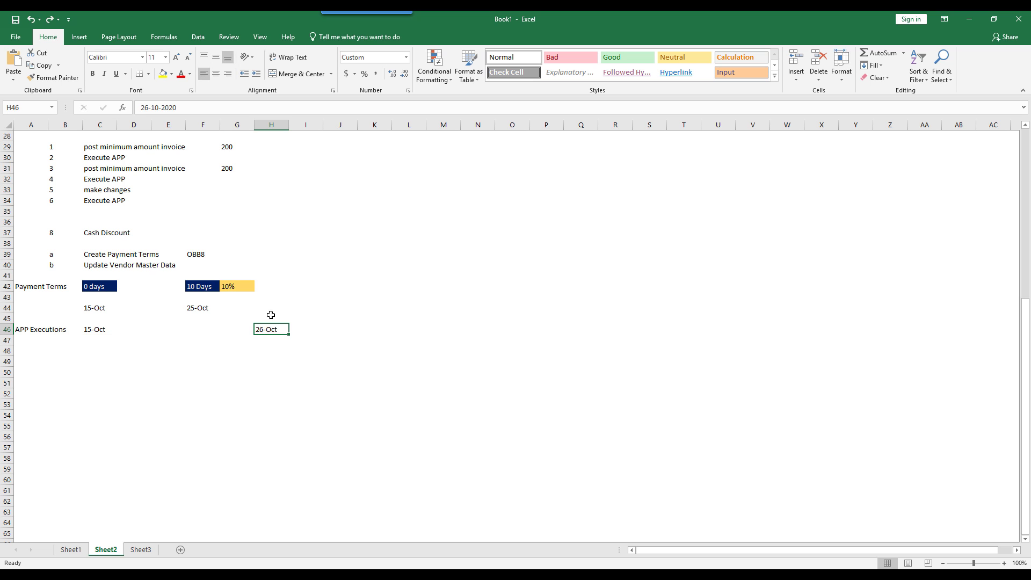
drag(250, 307, 302, 346)
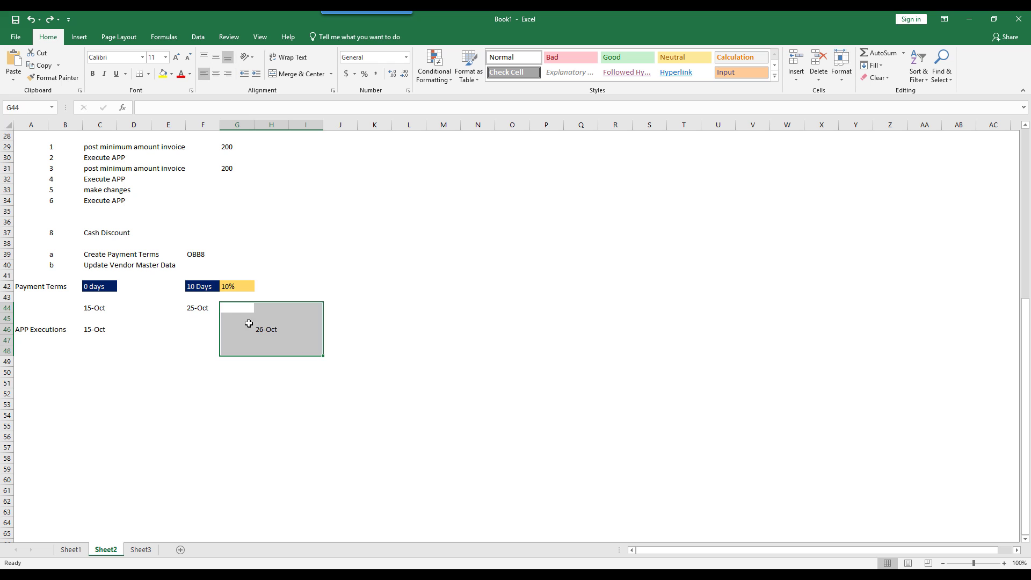
click(201, 309)
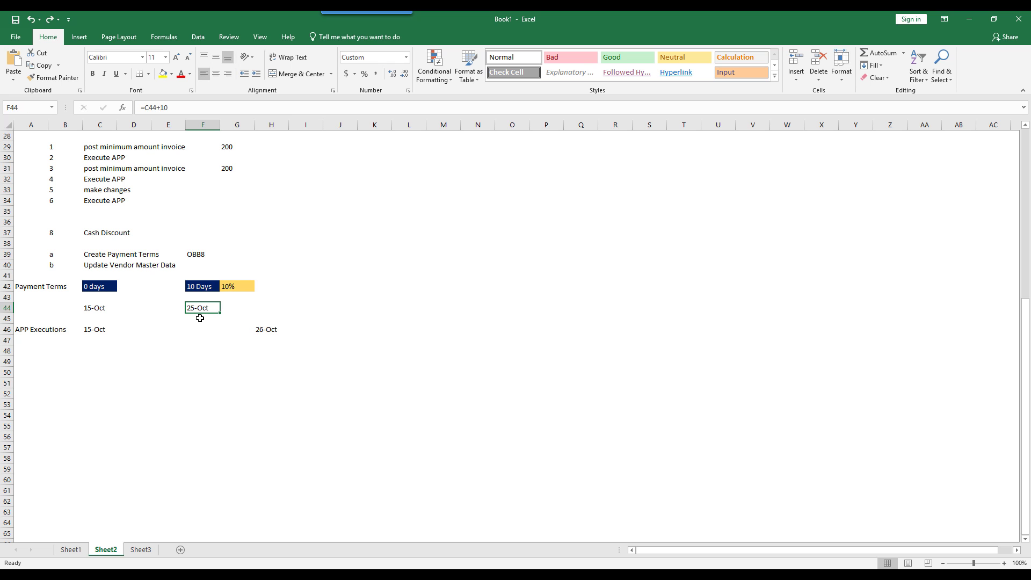
click(234, 289)
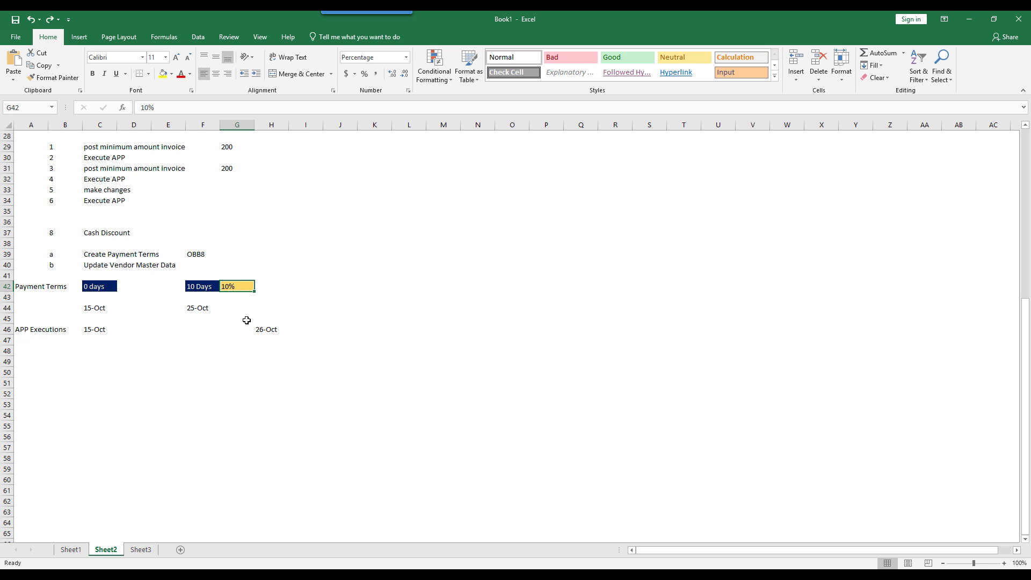
click(264, 323)
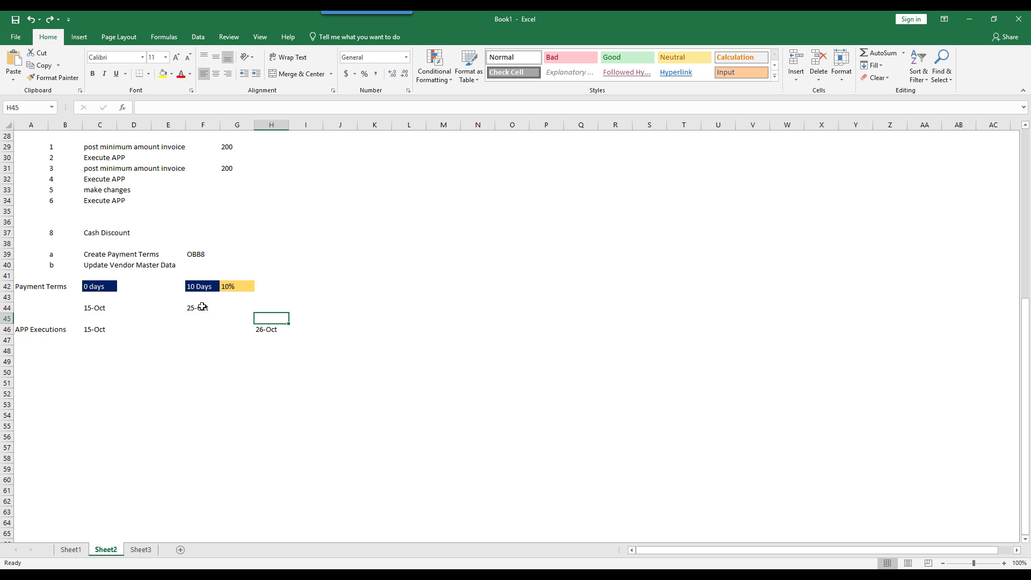
click(204, 306)
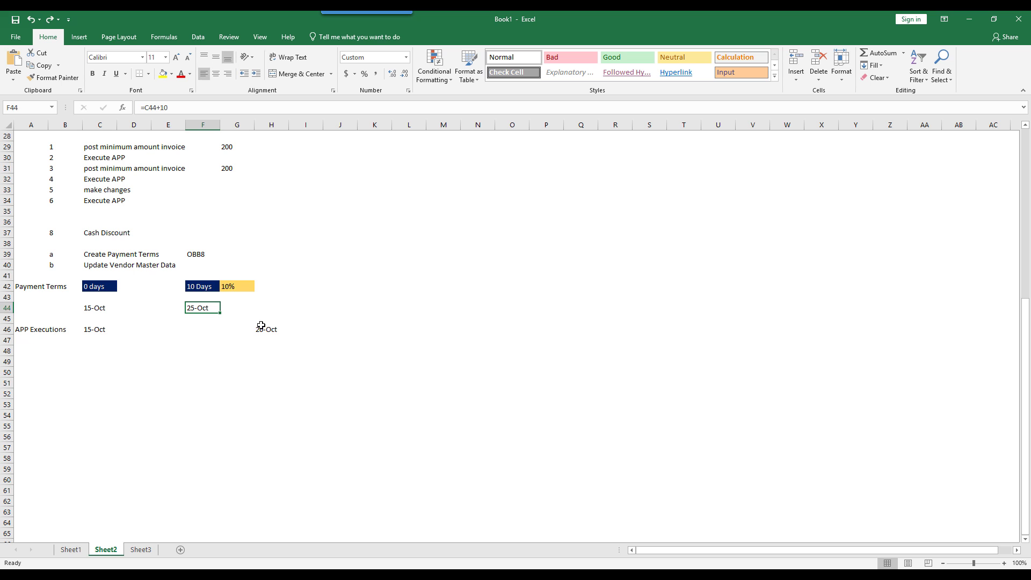
click(99, 330)
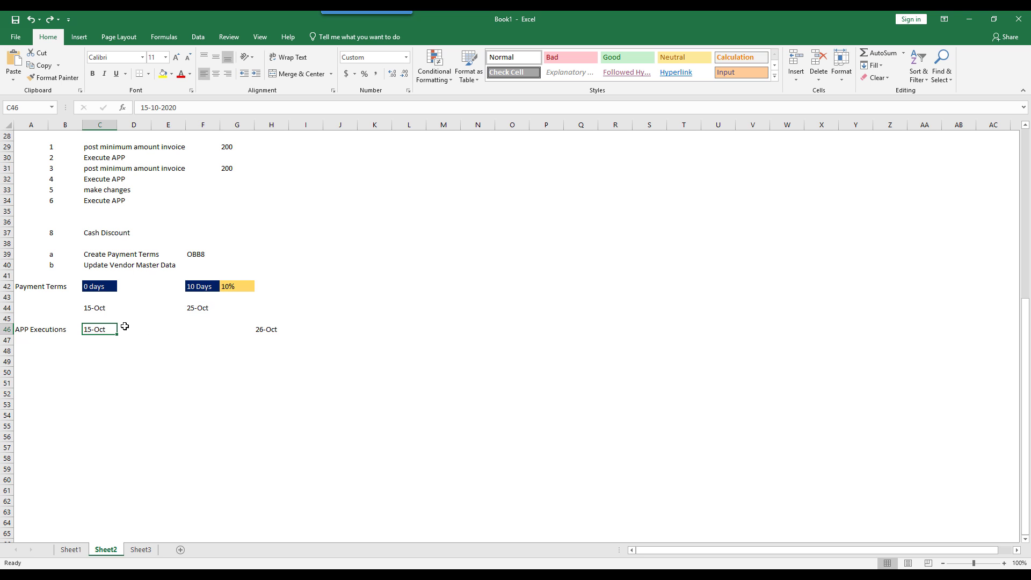
- Examine the gap D46:G46 between the two APP execution dates against the discount deadline in F44 and the rate in G42
drag(125, 327, 240, 327)
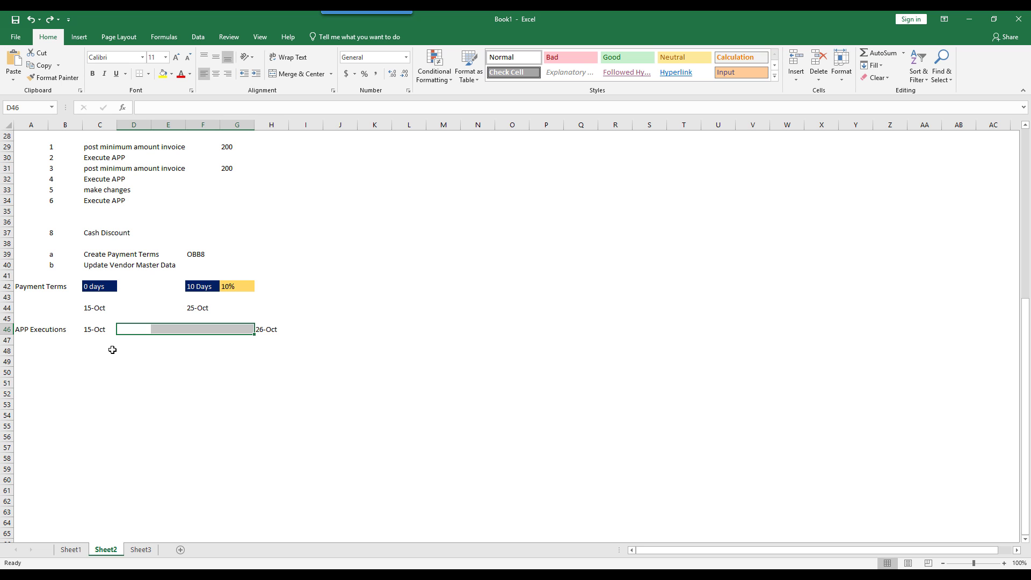
click(229, 293)
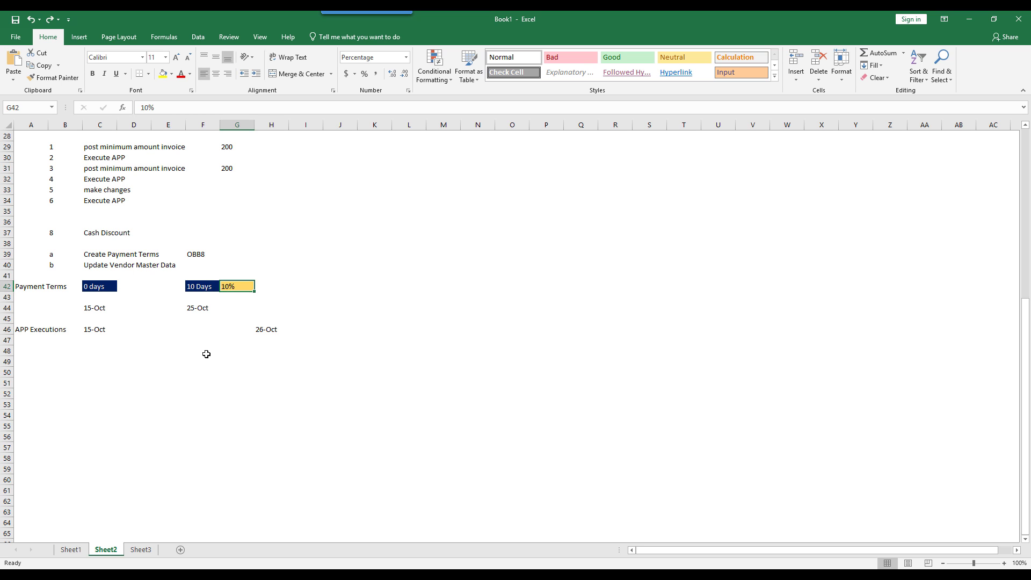
click(268, 331)
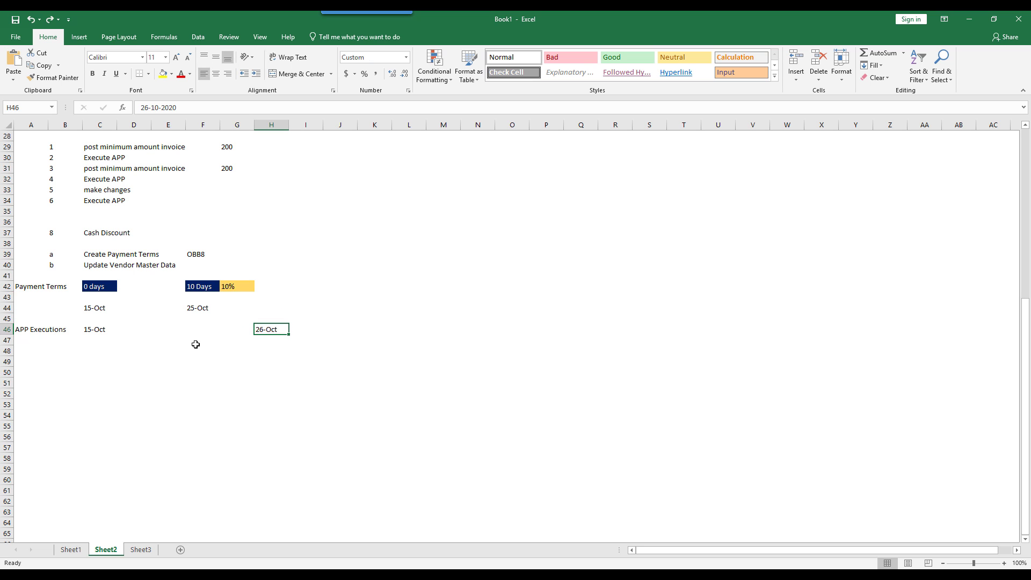
click(112, 331)
drag(128, 329, 239, 331)
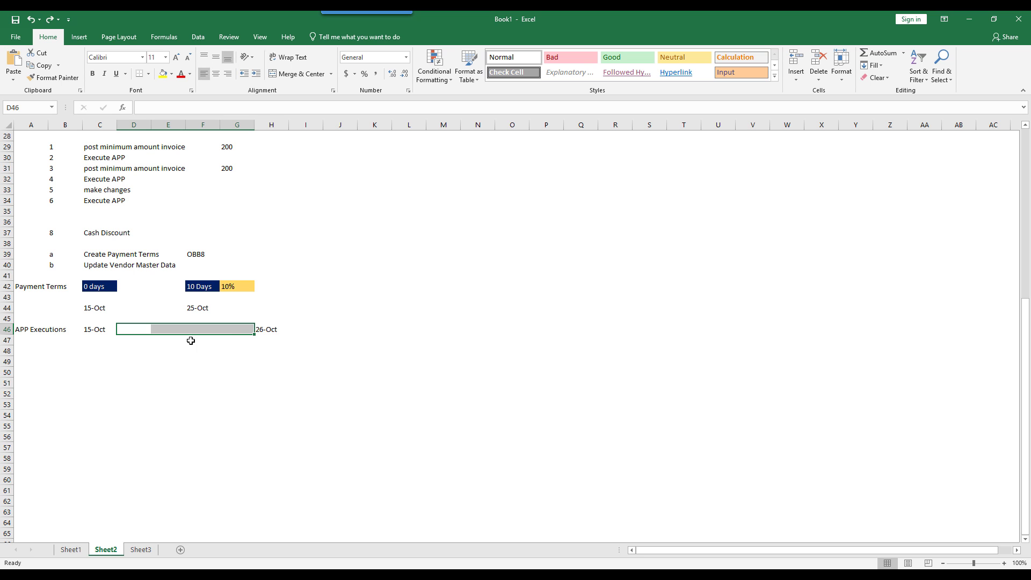
click(272, 329)
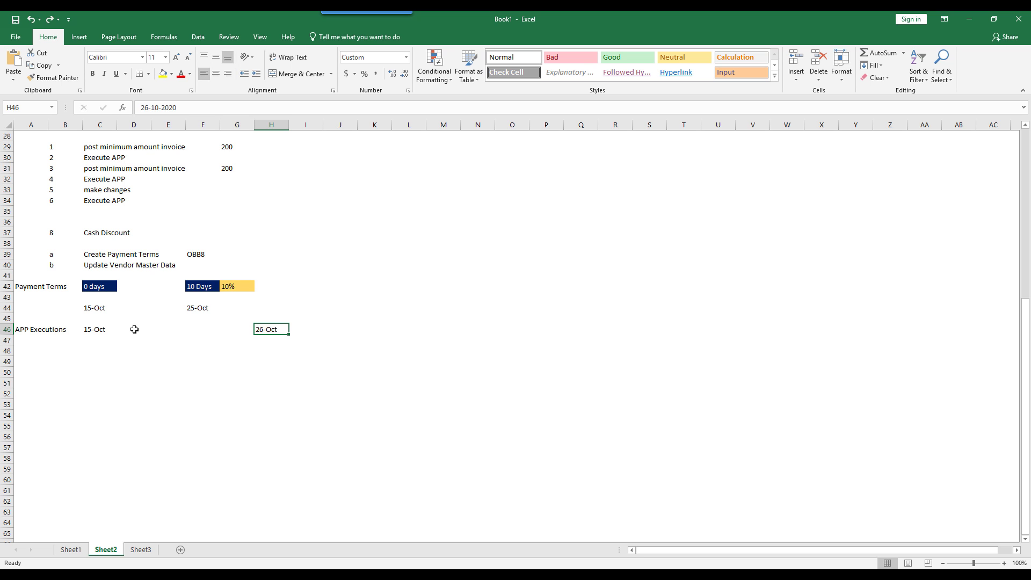
drag(119, 330, 236, 330)
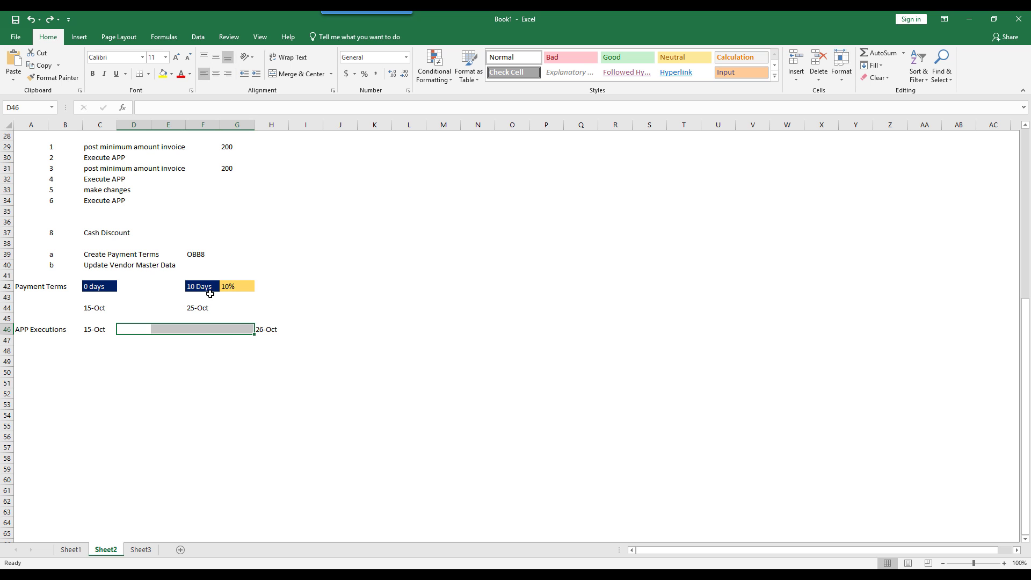
click(95, 330)
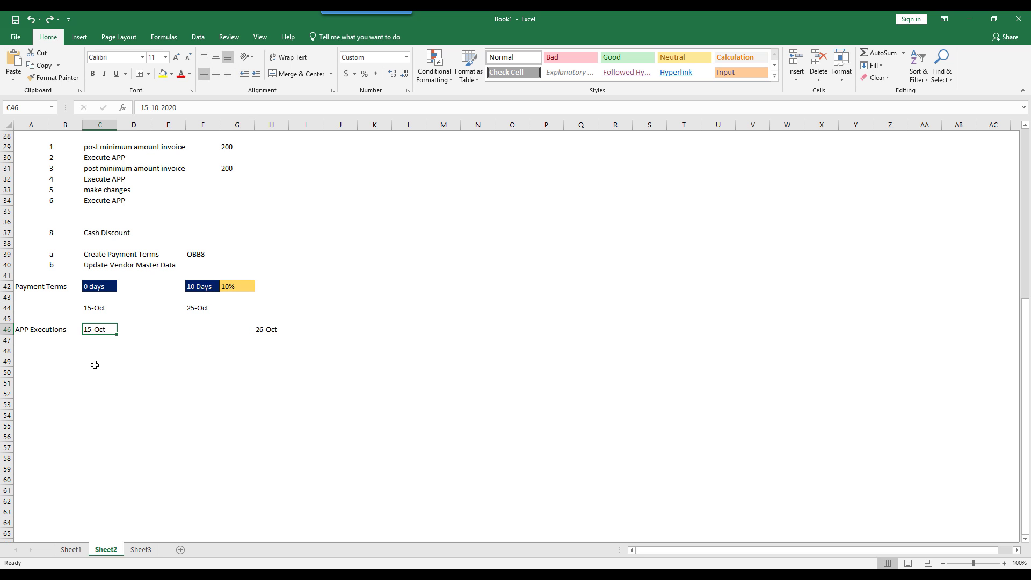
click(203, 308)
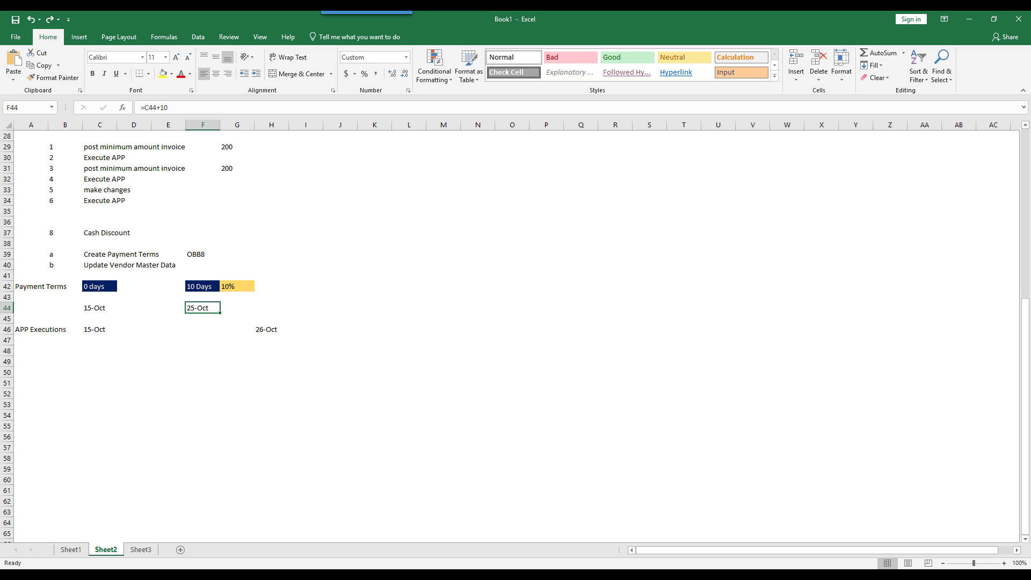
- Switch to the SAP F110 session and display the payment proposal for run 15.10.2020, identification H001
click(567, 574)
click(681, 529)
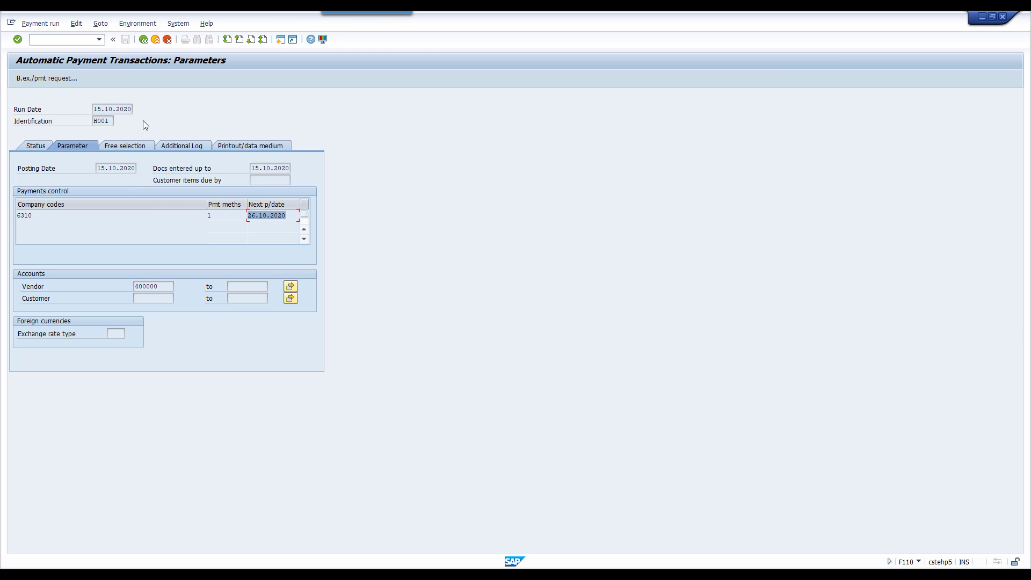
click(30, 149)
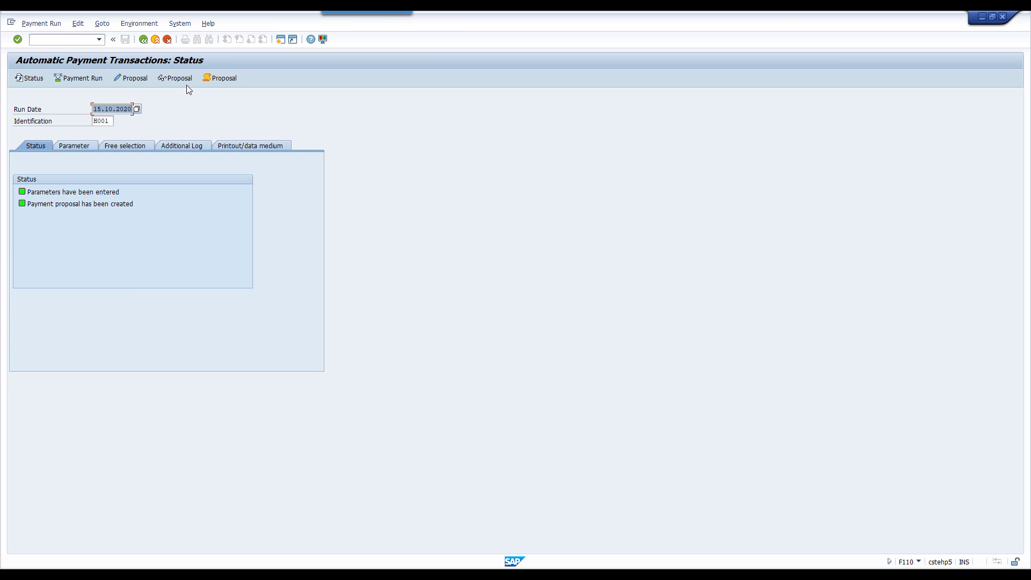
click(187, 78)
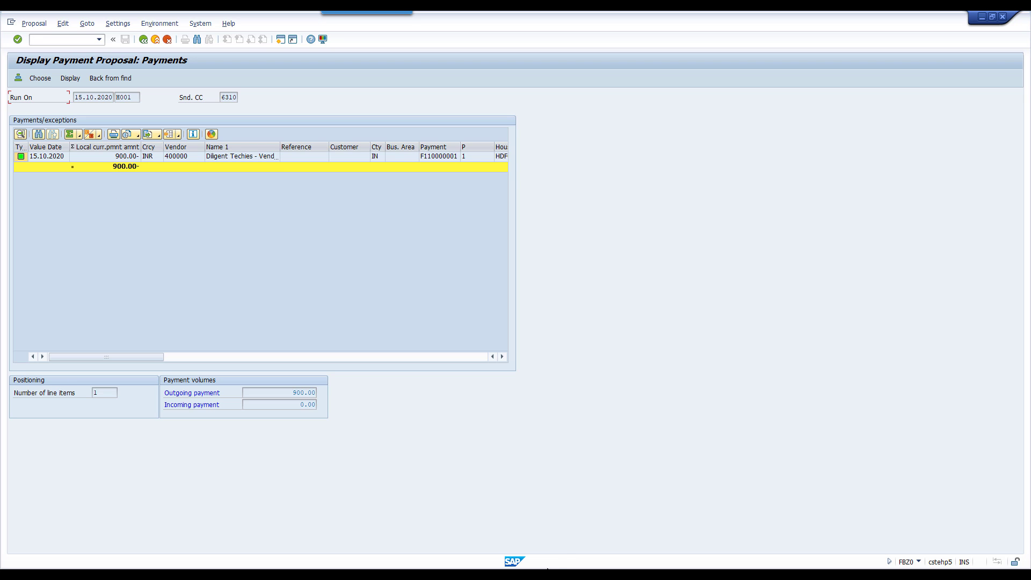
- Check the following execution date in cell H46 of the Excel timeline, and return to the SAP payment proposal
key(alt+Tab)
click(268, 329)
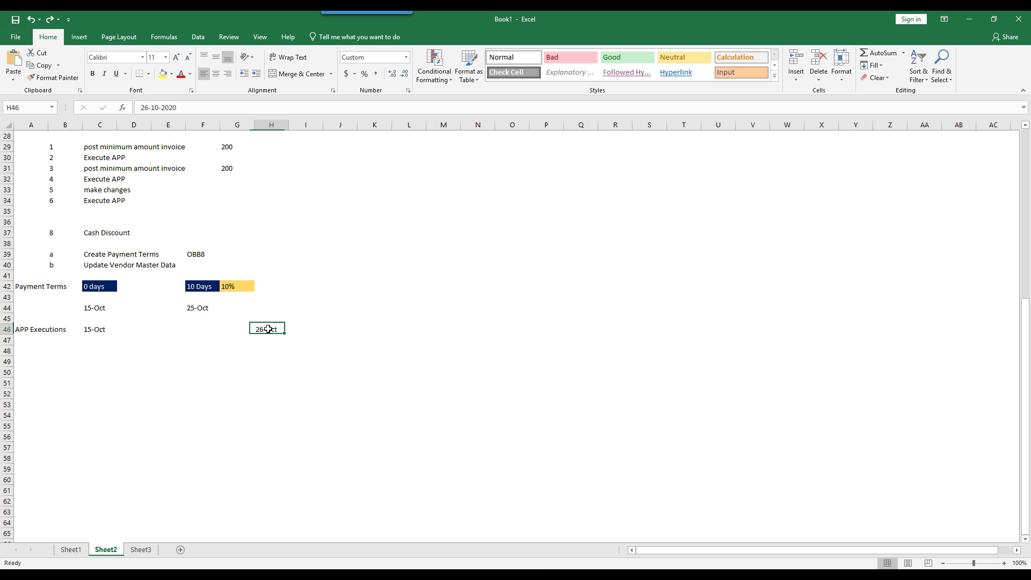
drag(267, 318, 283, 329)
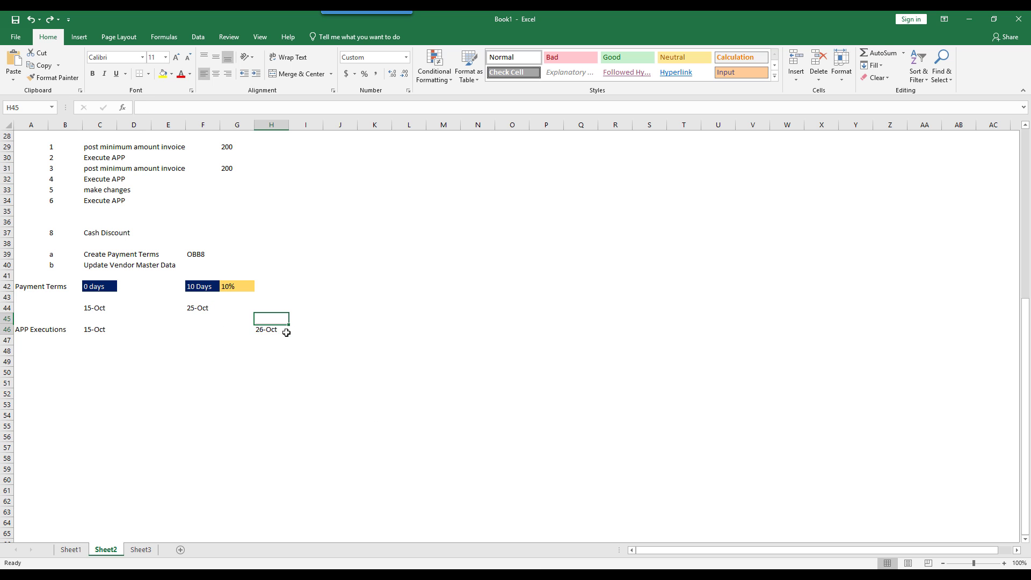
mouse_move(567, 574)
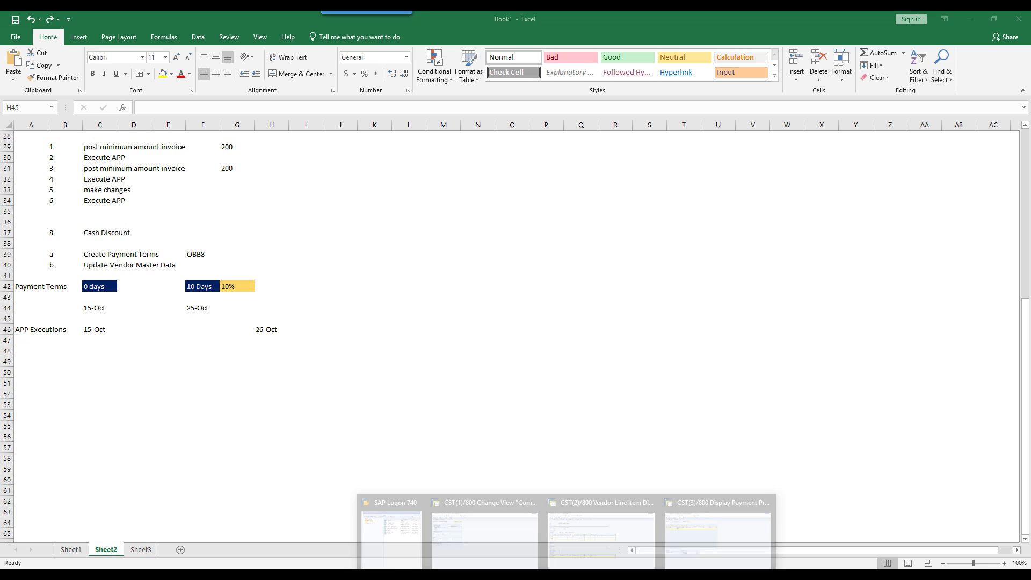
click(705, 534)
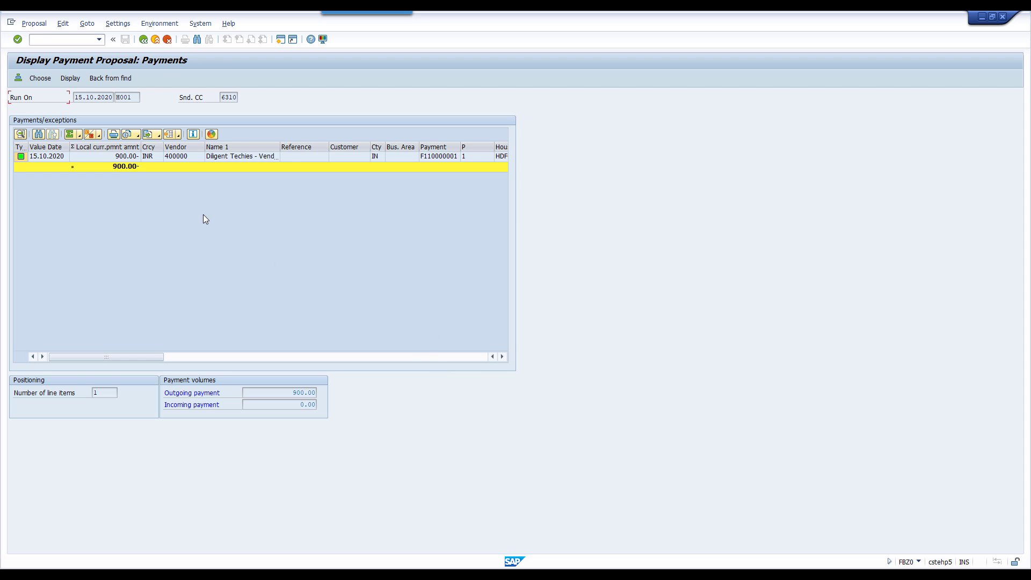
- Leave the proposal, execute the payment run for 15.10.2020 H001, and refresh its status
click(143, 40)
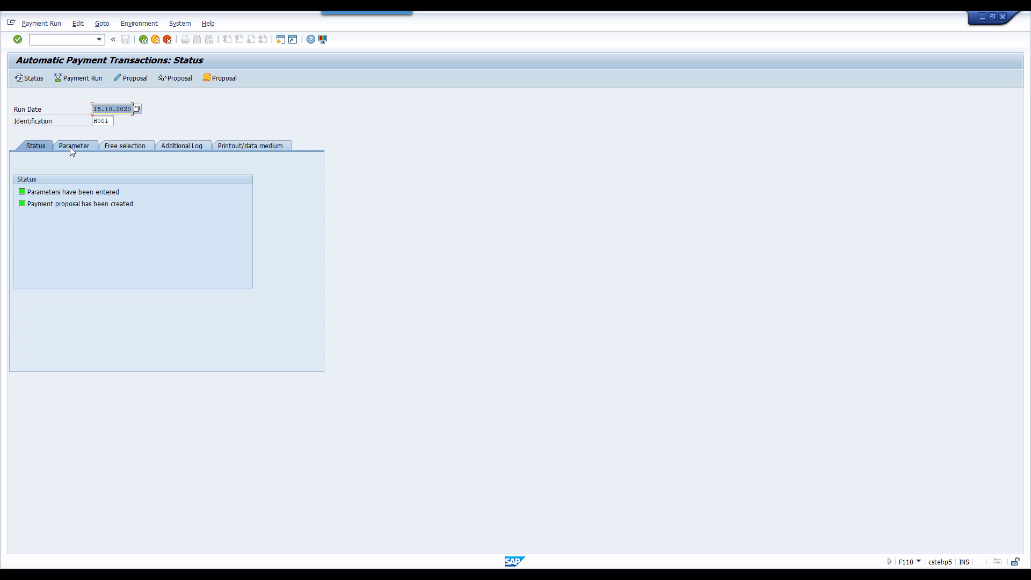
click(85, 77)
click(231, 275)
click(38, 79)
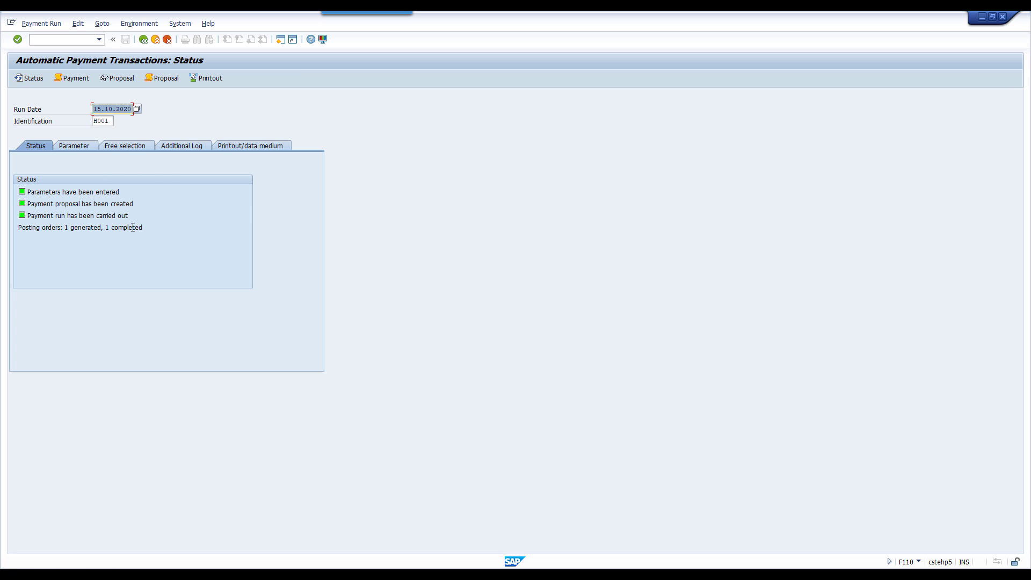
- List the documents of company code 6310 with posting date 15.10.2020 in transaction FB03
click(72, 40)
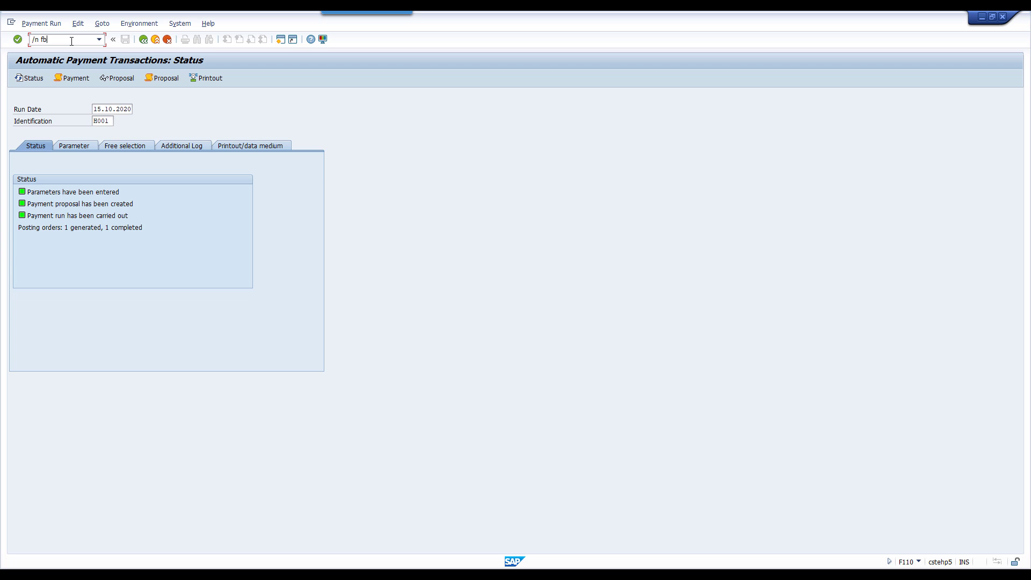
key(Return)
key(Return)
click(144, 41)
click(39, 78)
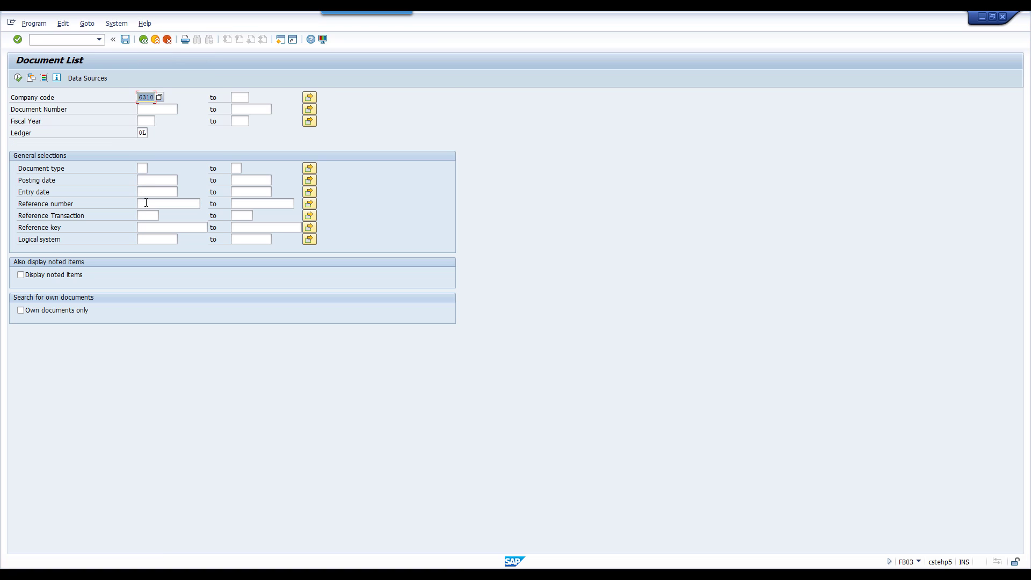
click(180, 180)
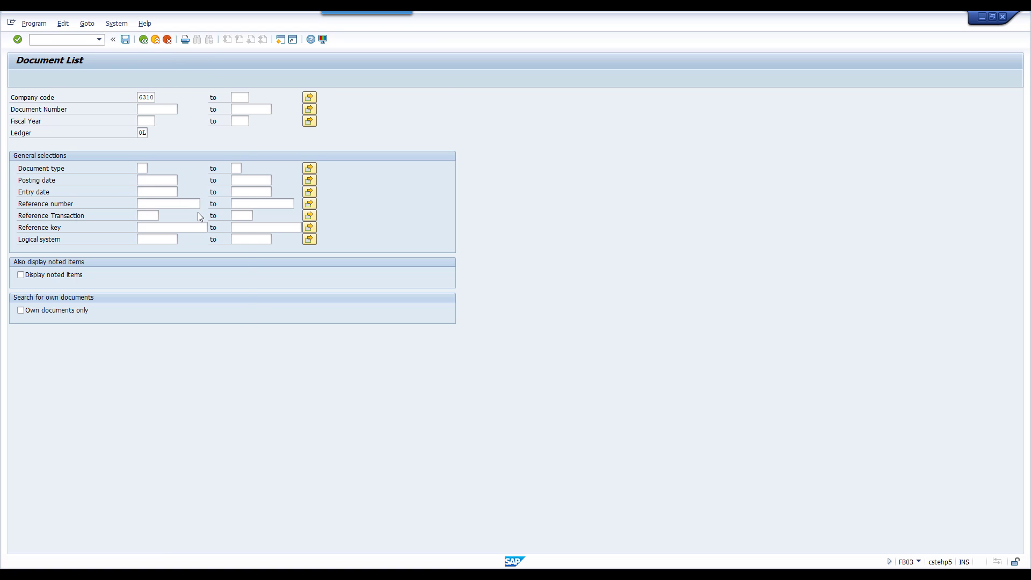
key(Return)
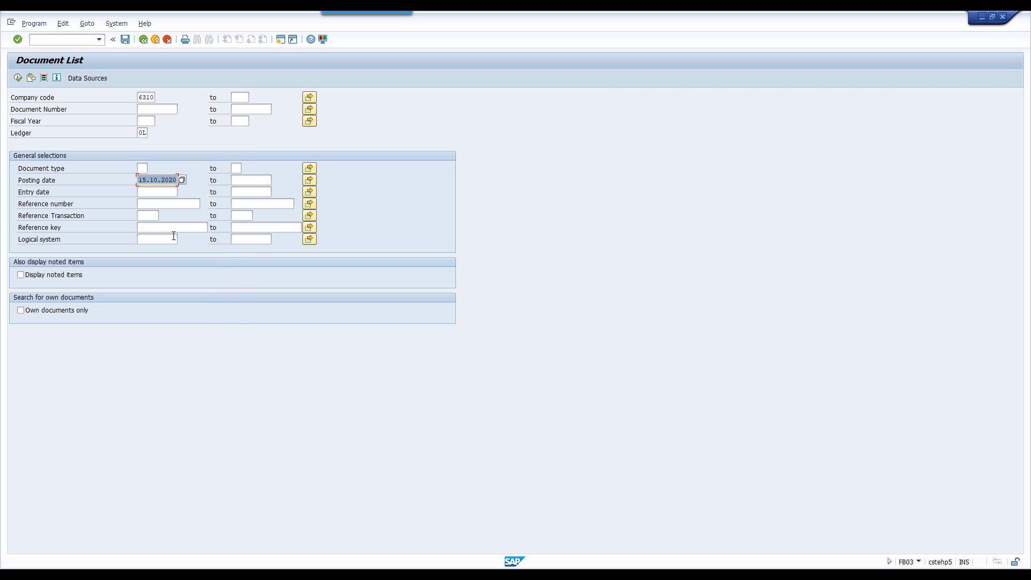
key(F8)
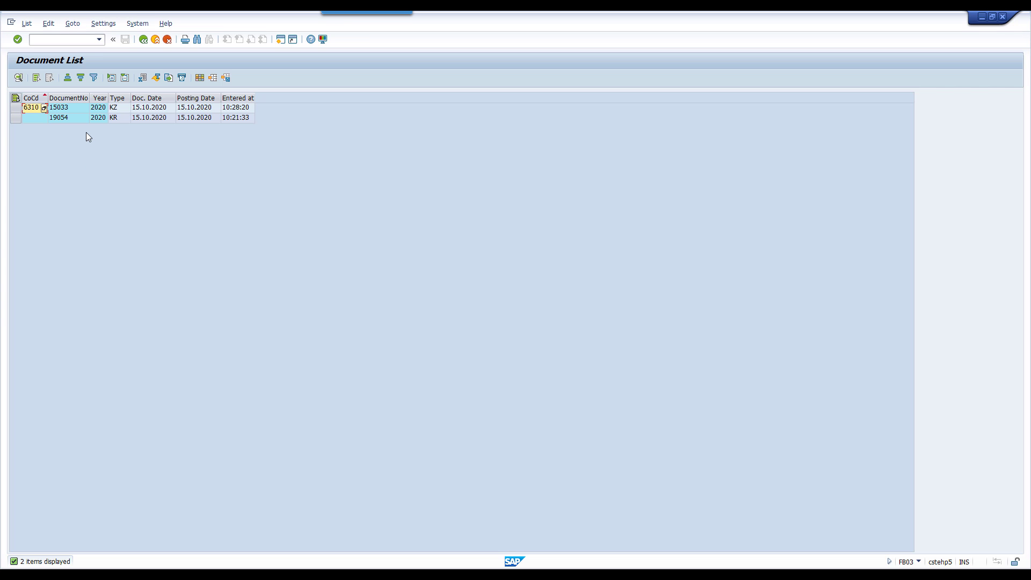
- Open the KZ payment document, examine its cash discount received line, and return to the document list
double_click(117, 110)
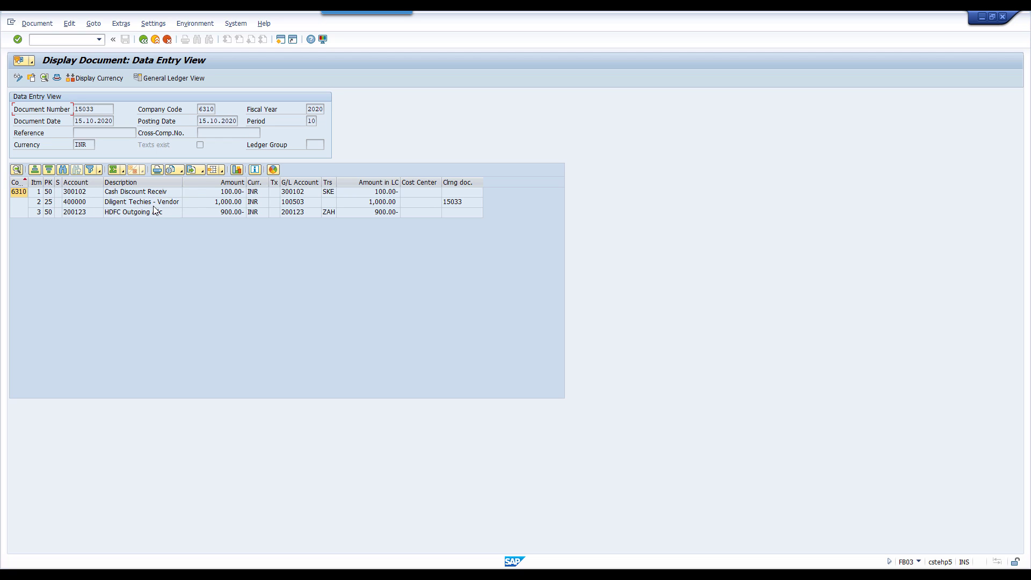
click(135, 194)
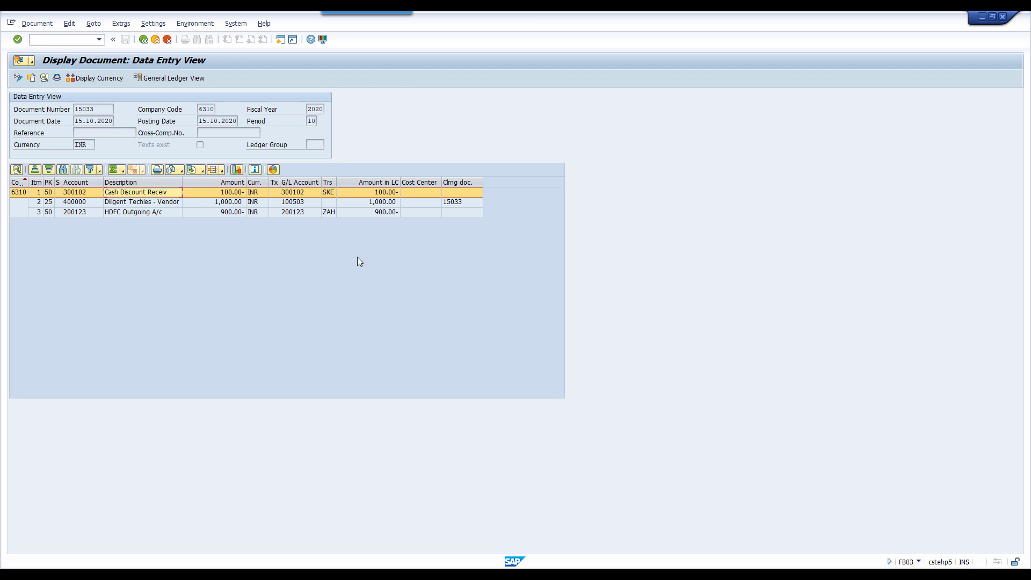
click(143, 41)
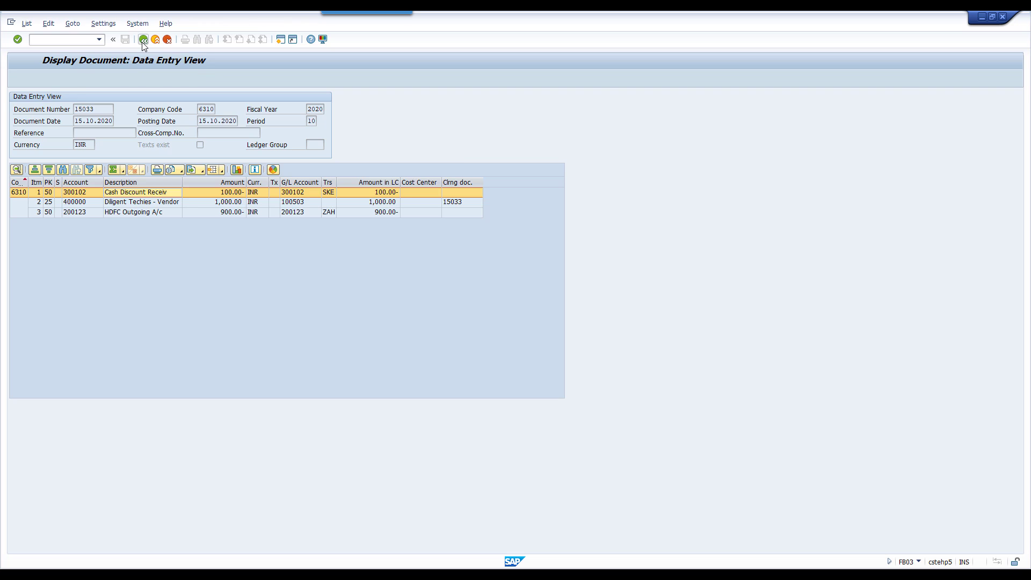
click(143, 40)
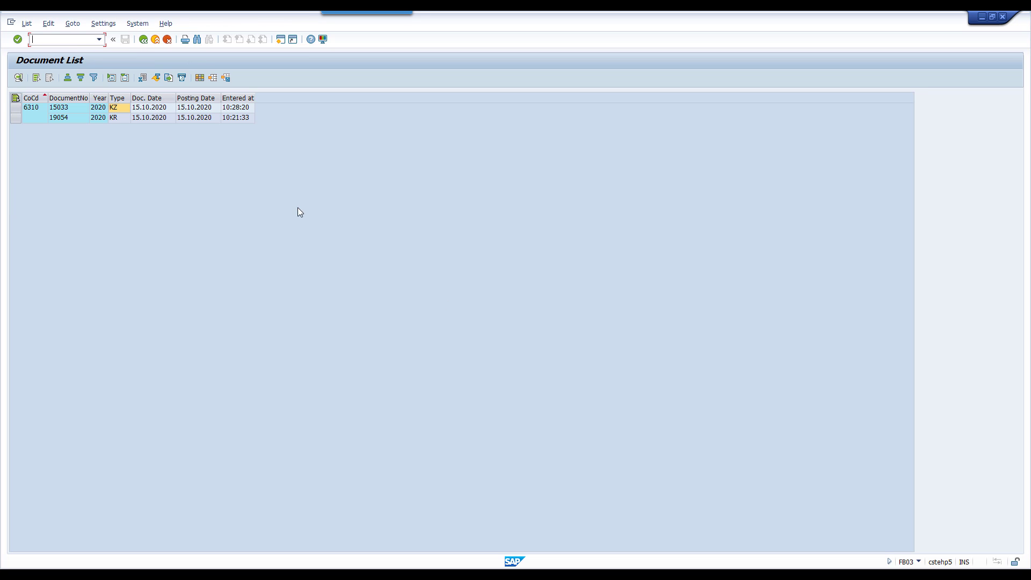
- Switch to the Vendor Line Item Display session, refresh the open items list, and return to its selection screen
click(567, 575)
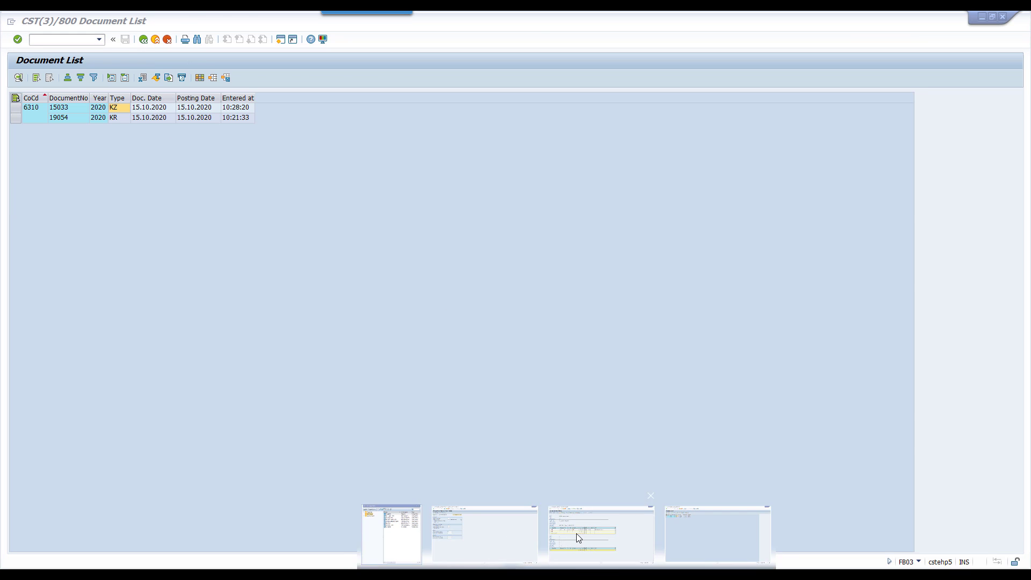
click(576, 533)
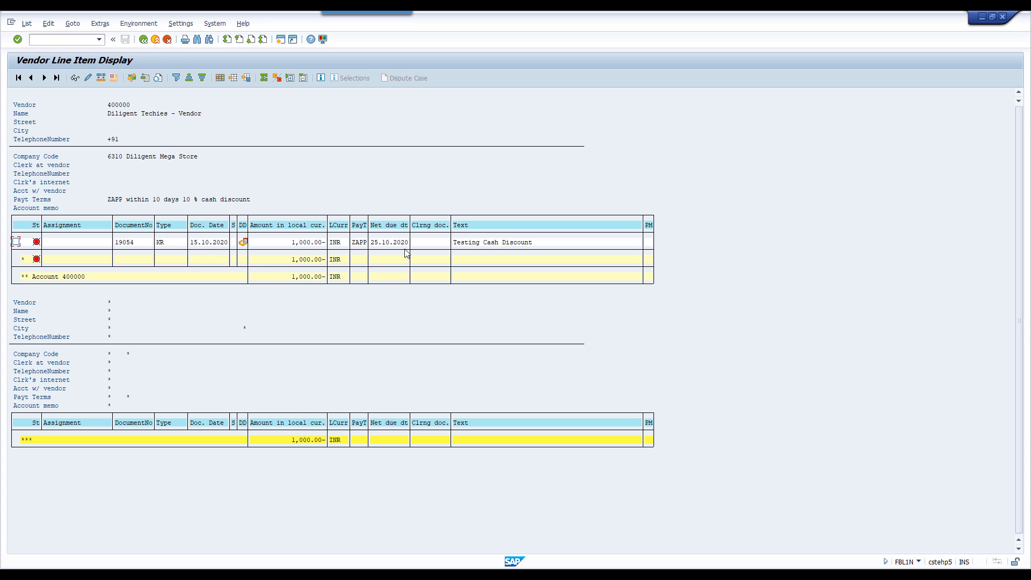
click(28, 25)
click(30, 48)
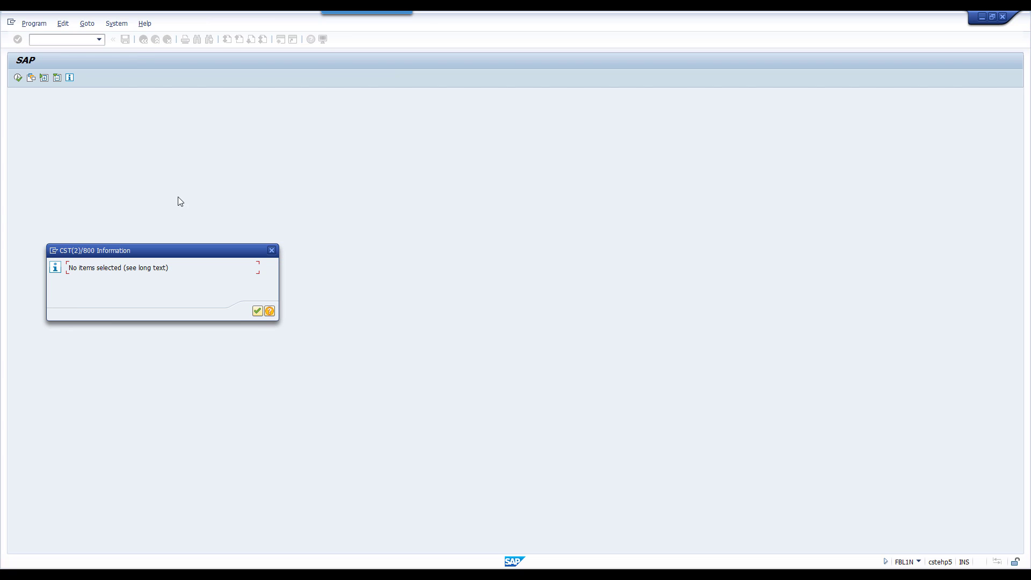
click(257, 312)
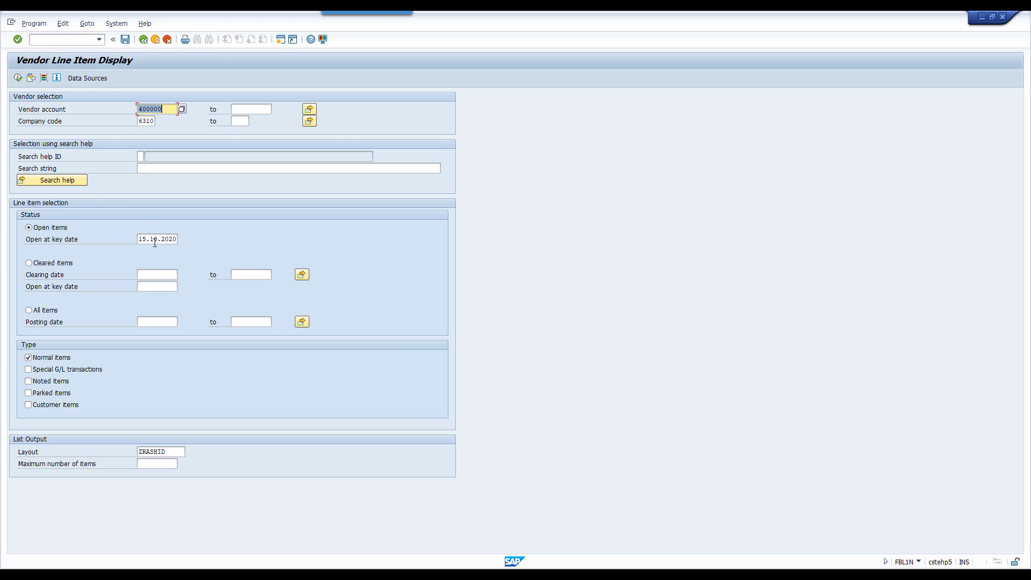
- Display the vendor's cleared items with clearing date 15.10.2020
double_click(141, 240)
key(ctrl+c)
click(44, 263)
click(153, 276)
key(ctrl+v)
click(18, 78)
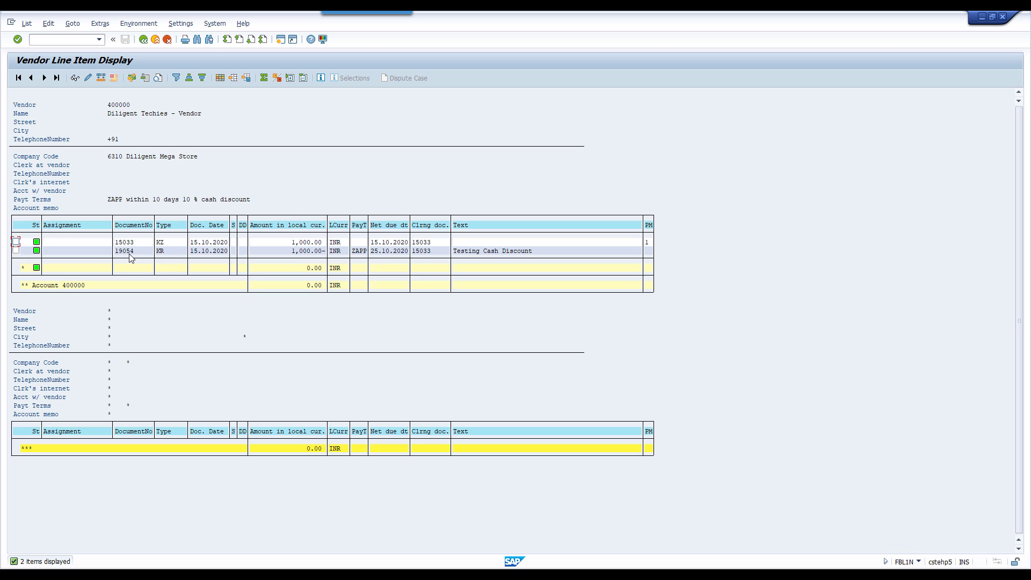
- Start a new posting in FB01 with reference to invoice document 19054, company code 6310, fiscal year 2020
click(61, 42)
text(/nfb01)
key(Return)
click(228, 82)
text(19054)
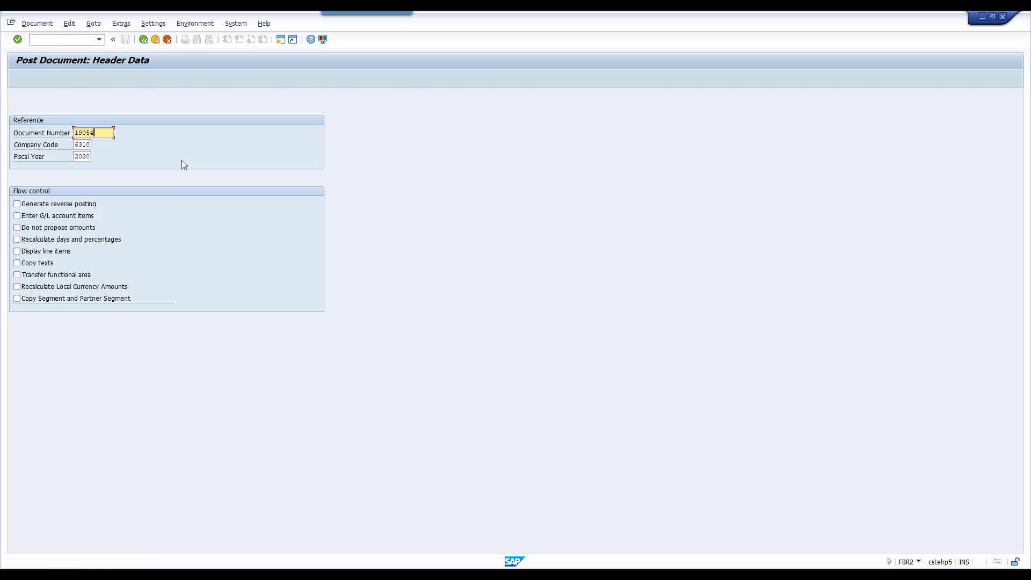
key(Return)
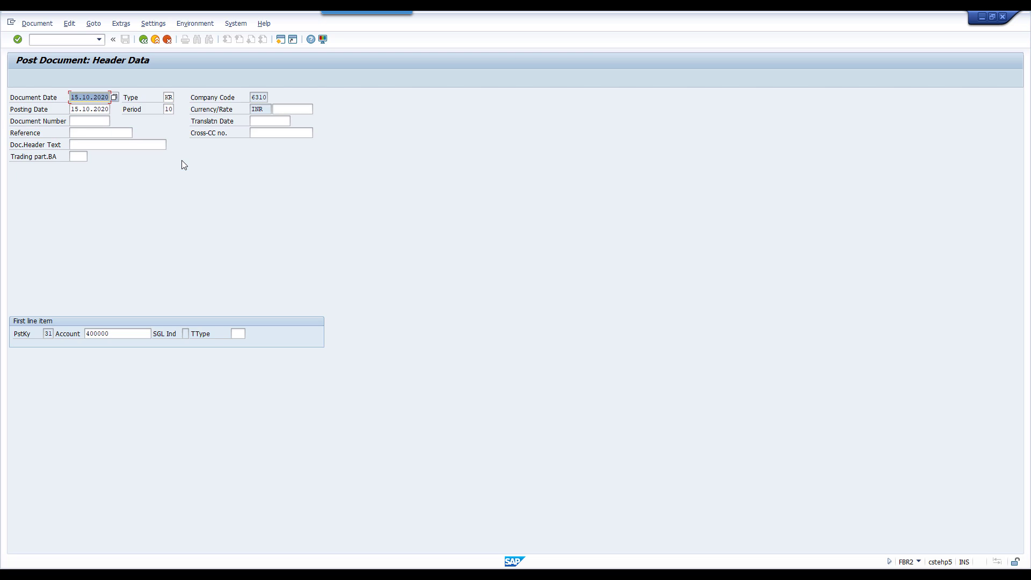
- Accept the copied header and line items and post the new KR vendor invoice of 1,000.00 INR
key(Return)
key(Return)
key(Return)
click(125, 39)
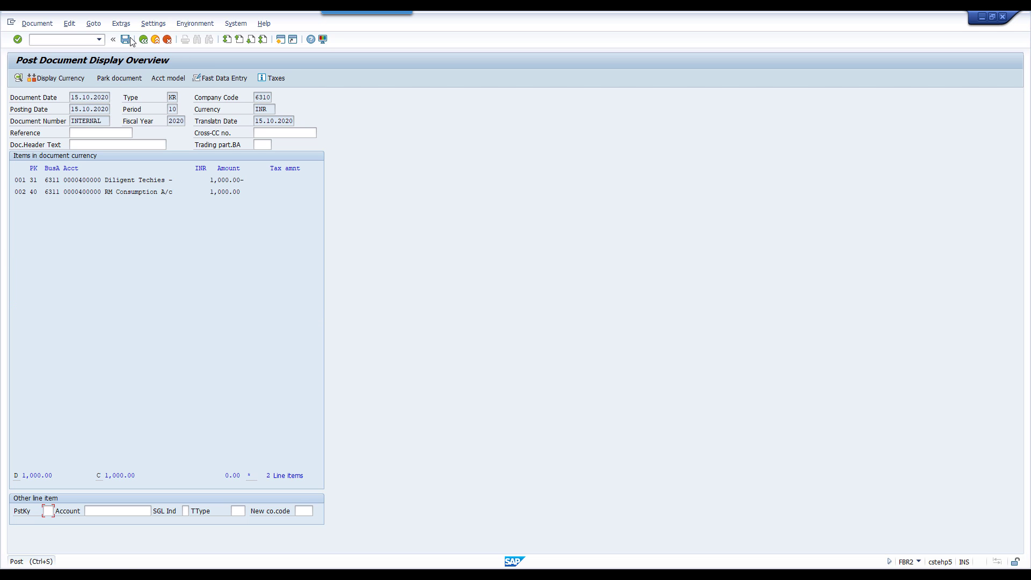
key(Return)
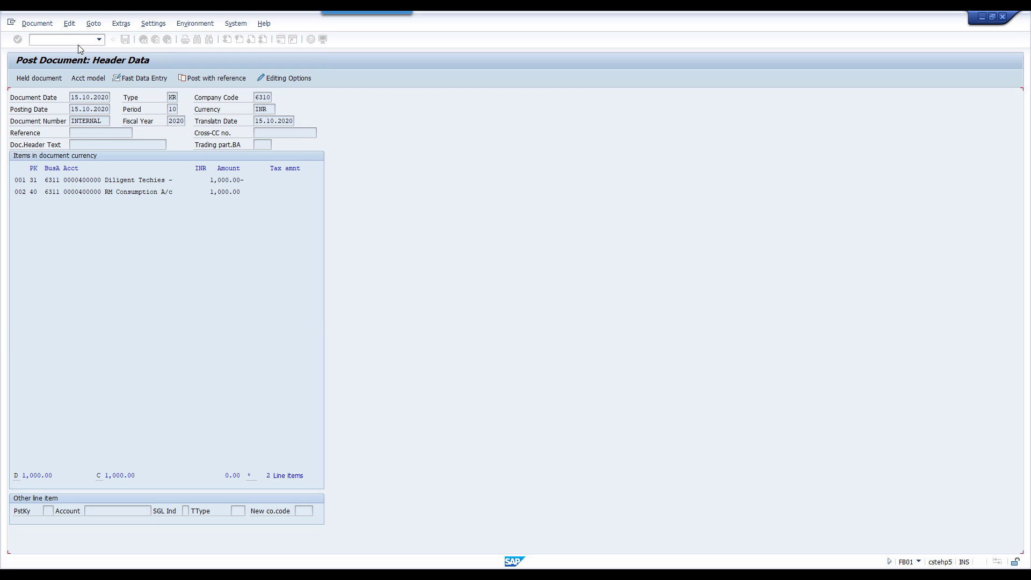
- Bring up the FB03 document list in the current SAP session
click(71, 38)
text(/)
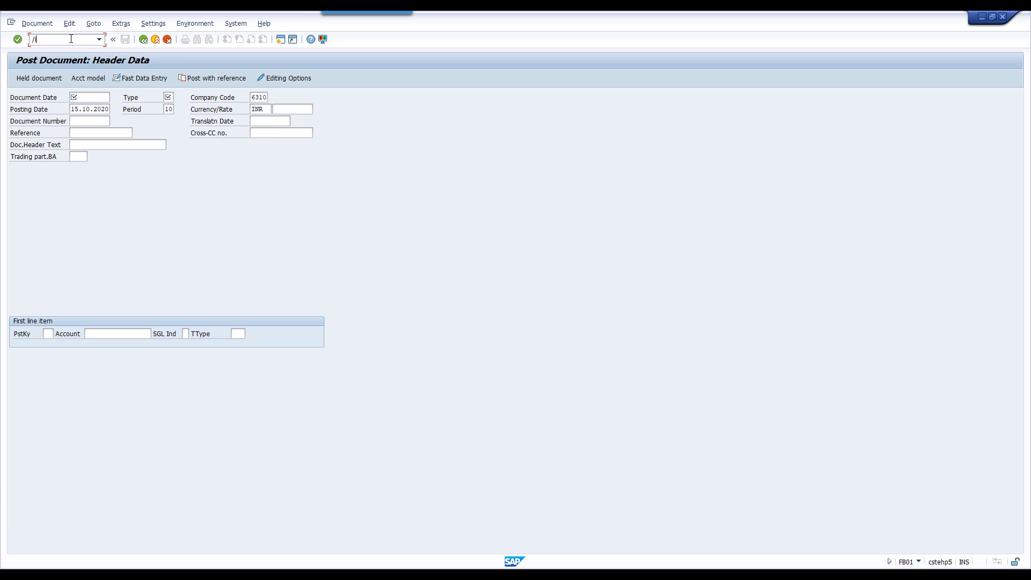
text(nfb03)
key(Return)
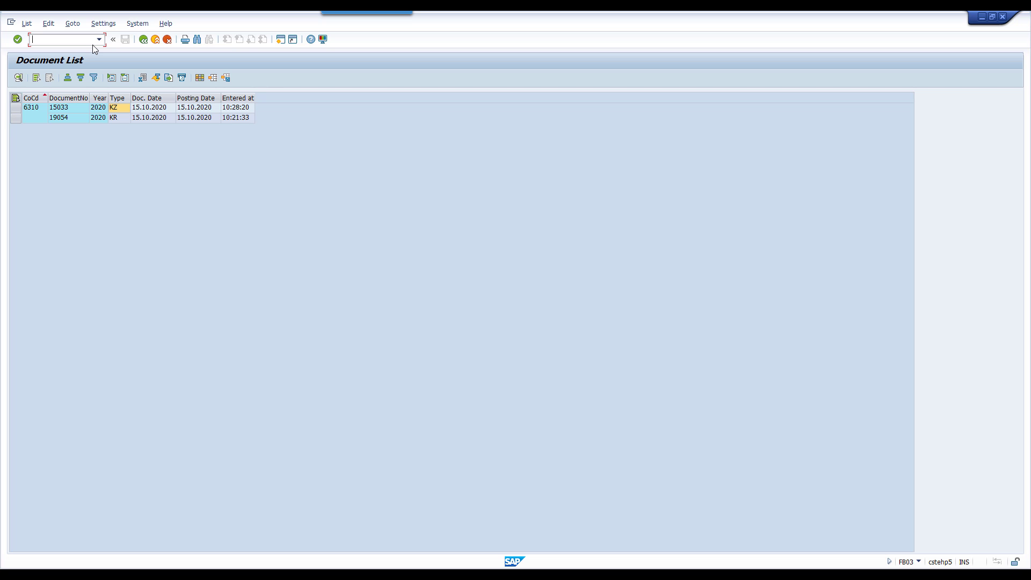
mouse_move(566, 574)
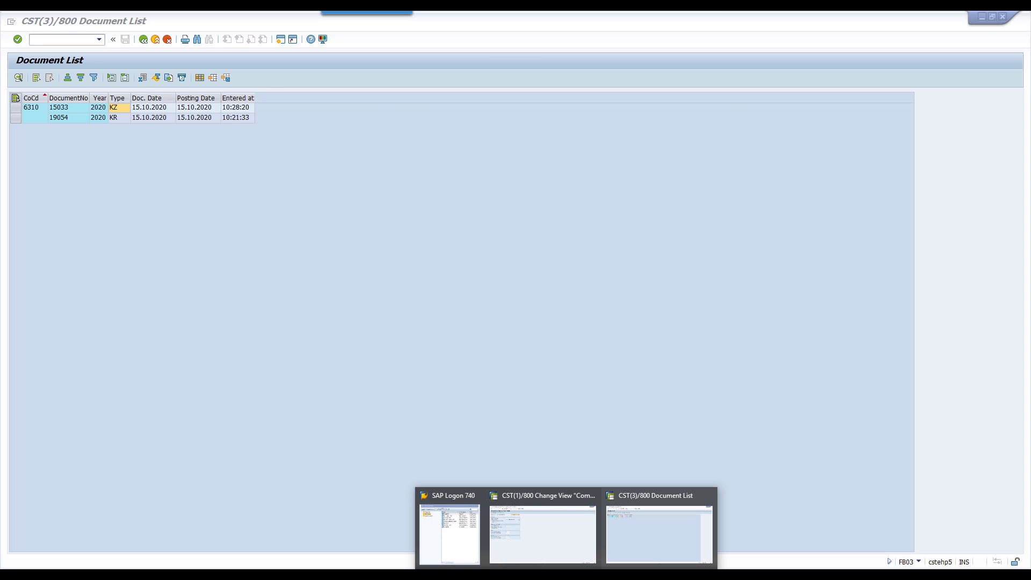
click(634, 527)
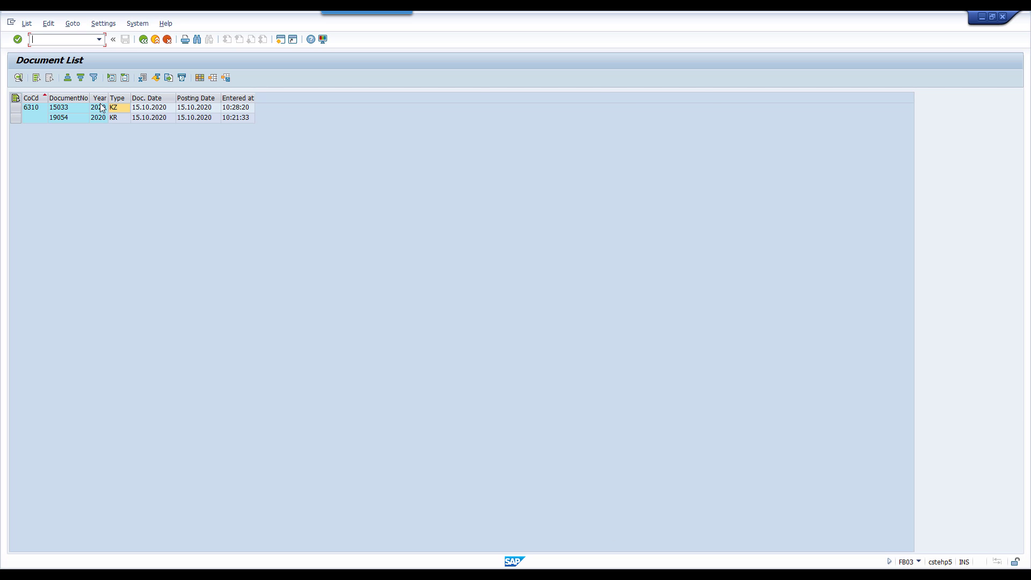
- Open FBL1N and display vendor 400000's open items for company code 6310 at key date 15.10.2020
text(/nfbl1n)
key(Return)
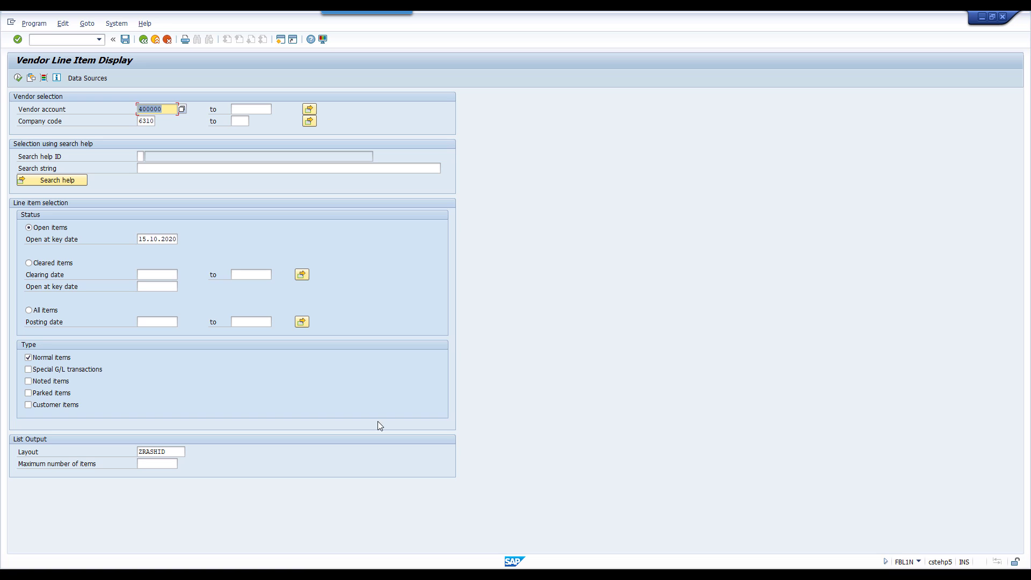
click(21, 78)
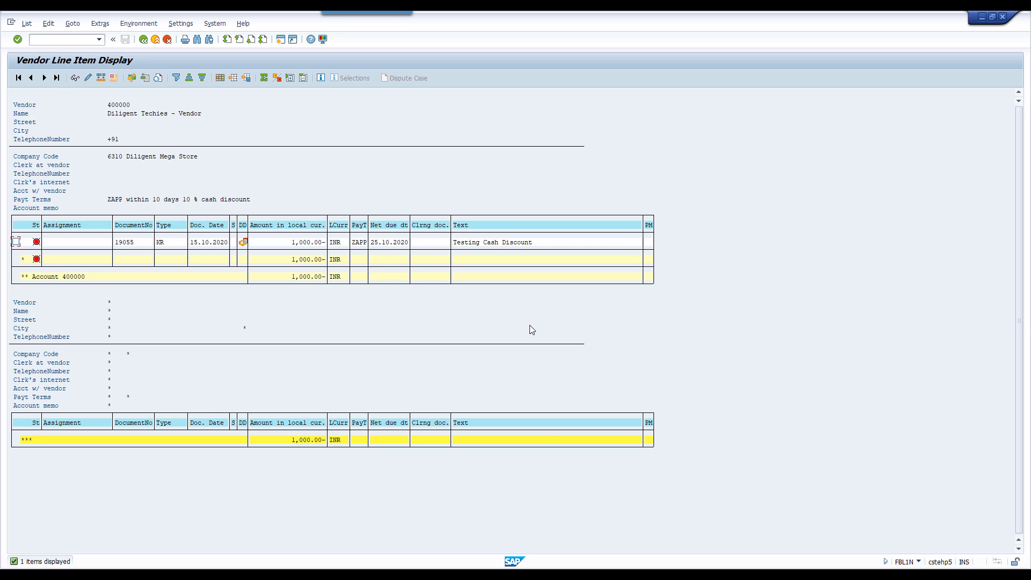
- Set the tolerance days for payable to 5 for company code 6310 in the other SAP session and save
mouse_move(567, 575)
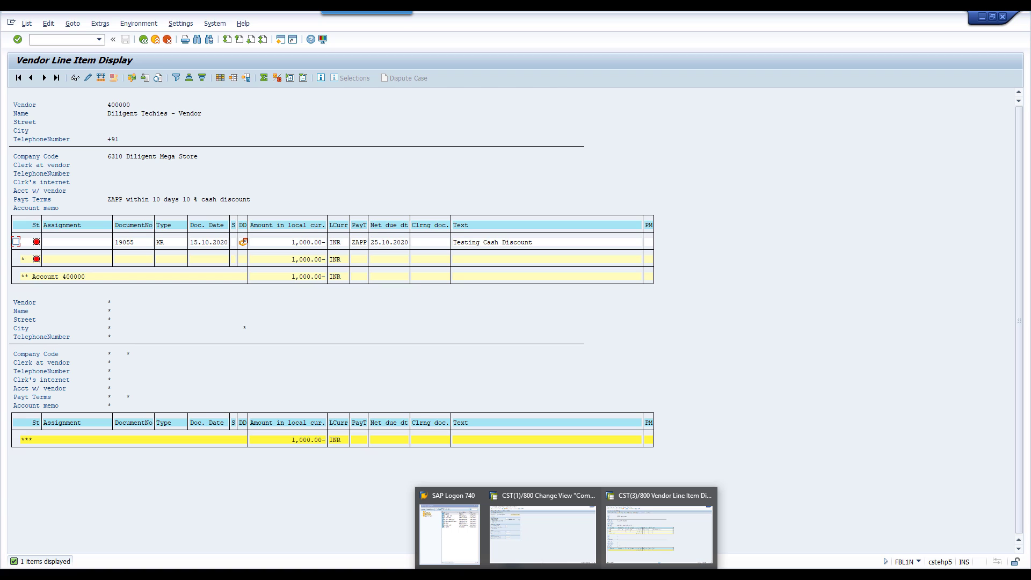
click(567, 552)
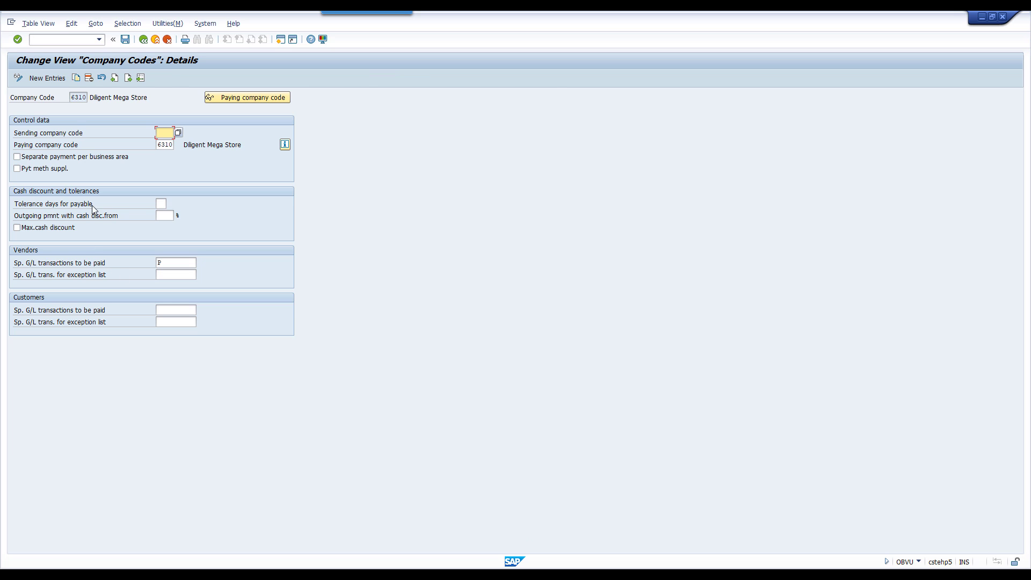
click(160, 203)
click(125, 40)
click(158, 193)
- Switch to Excel and copy the payment terms timeline in A42:H46 to the block starting at A51
key(alt+Tab)
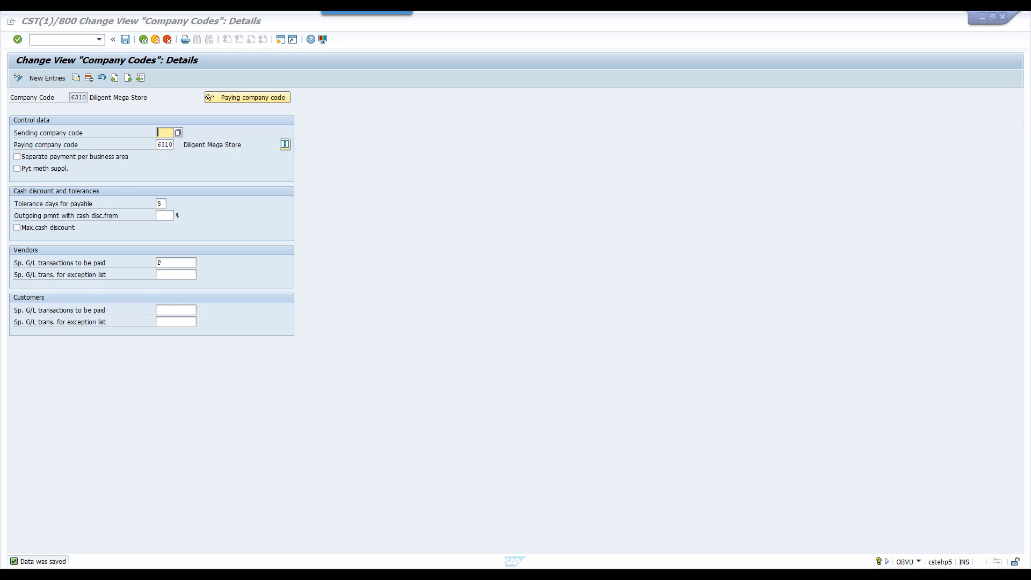
drag(32, 287, 272, 327)
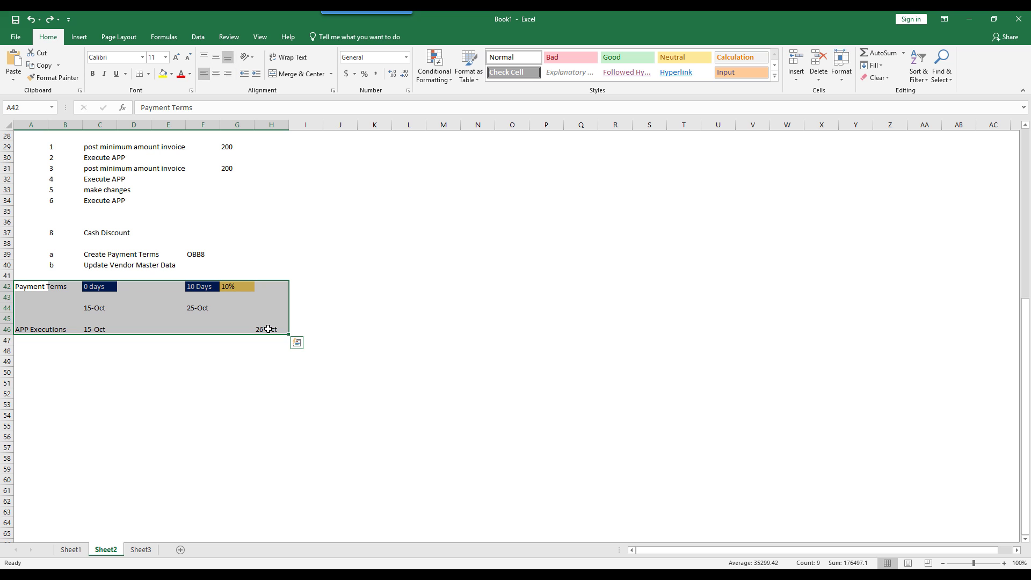
key(ctrl+c)
click(46, 378)
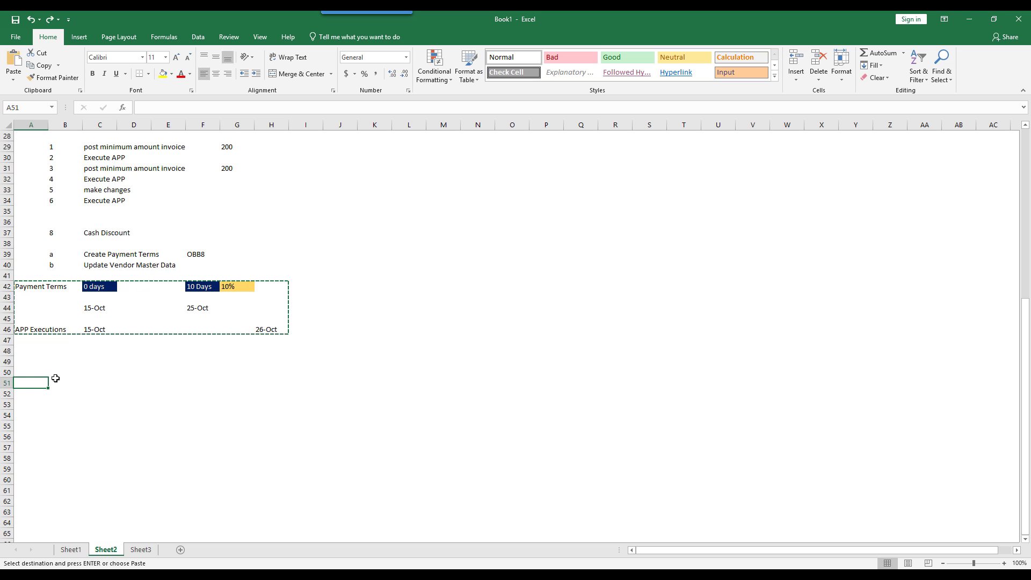
key(ctrl+v)
key(Escape)
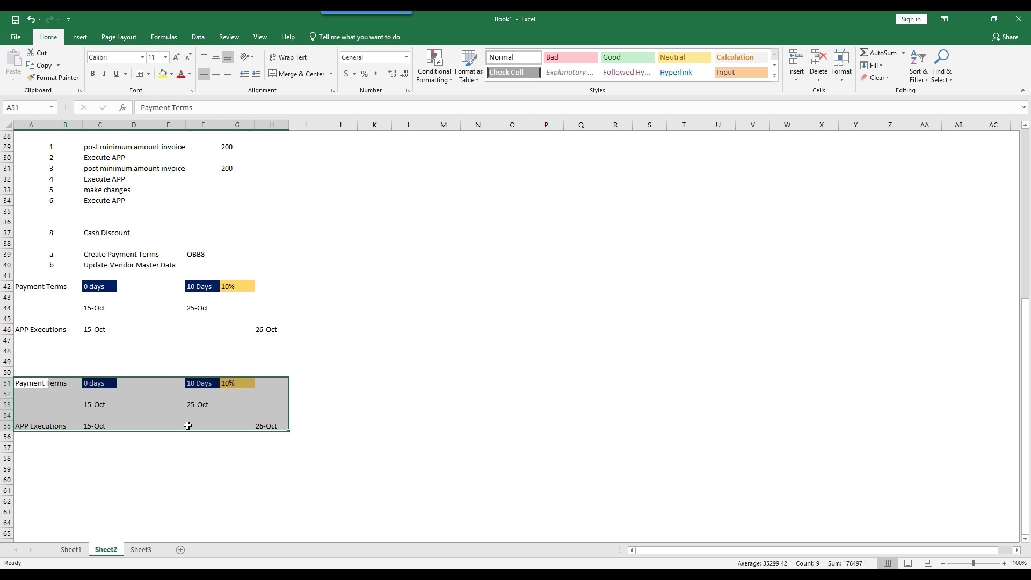
- Examine the posting, due and APP execution dates in the copied timeline, then return to SAP's company code settings and vendor line items
scroll(186, 423, down, 1)
click(99, 373)
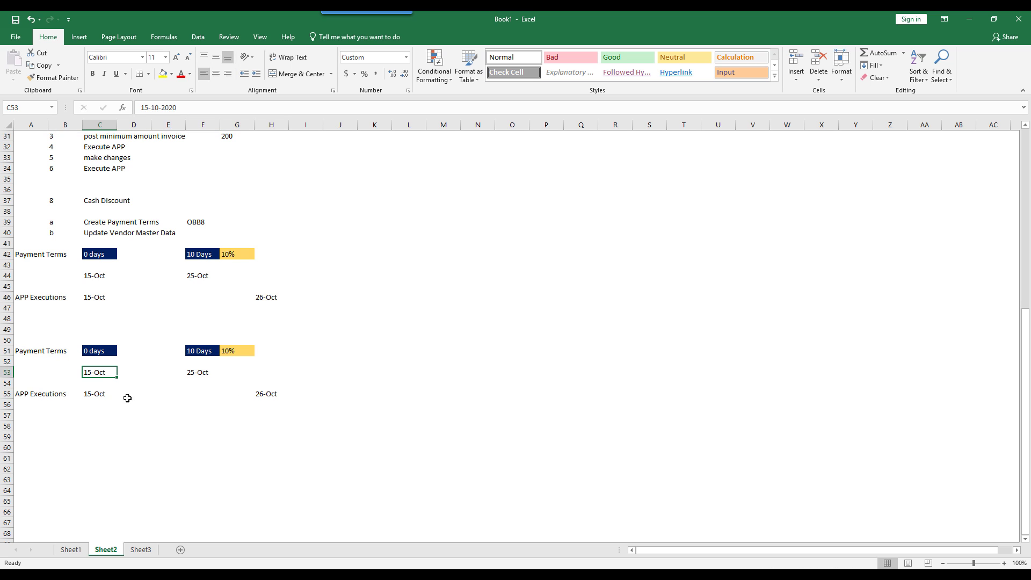
click(201, 373)
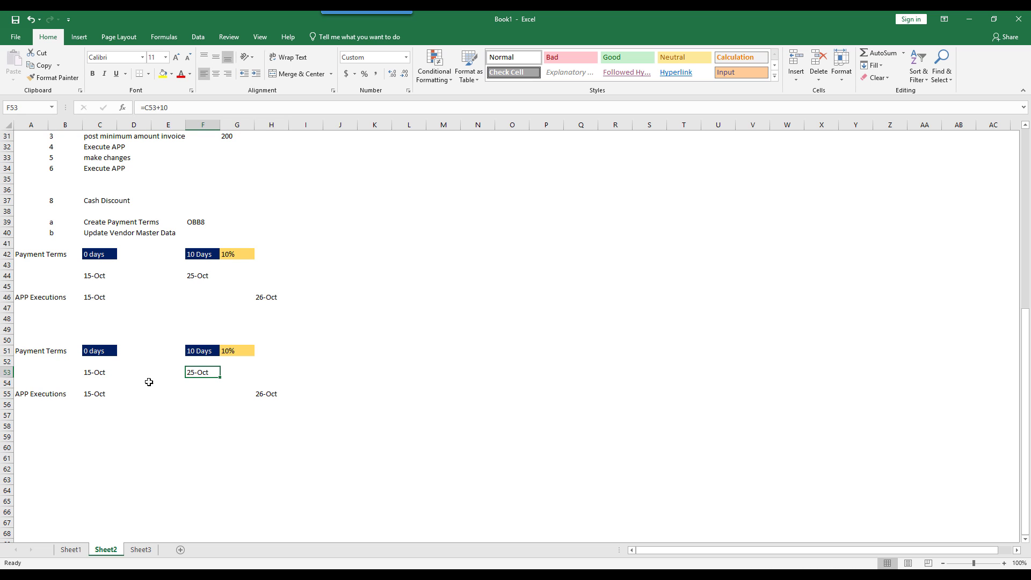
click(97, 396)
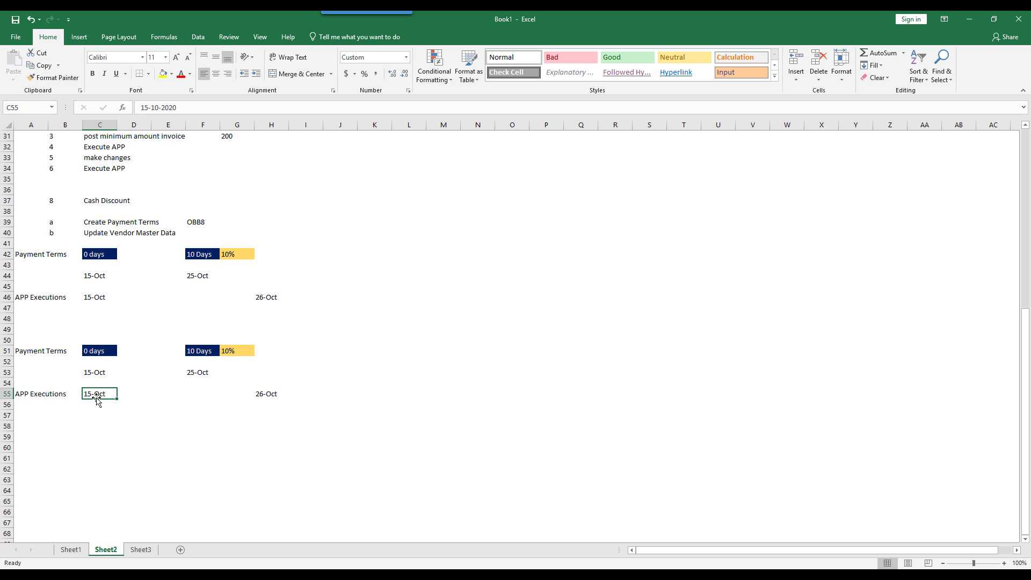
click(267, 394)
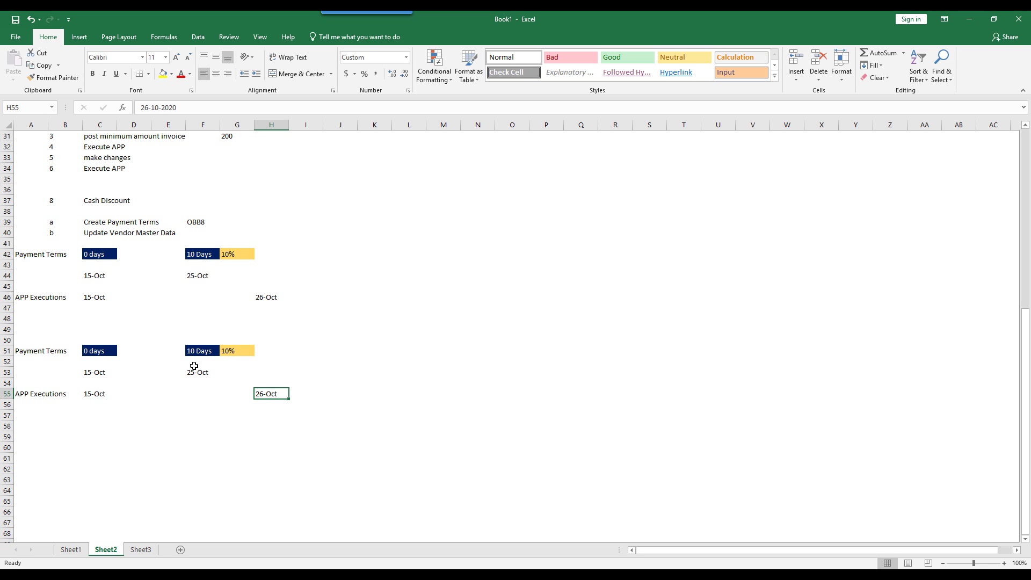
click(566, 575)
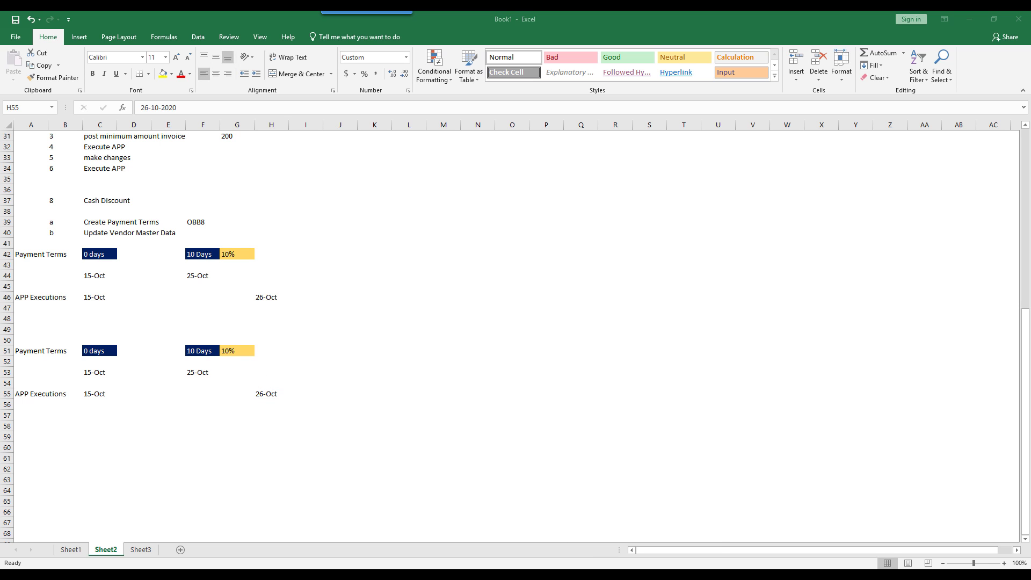
click(560, 536)
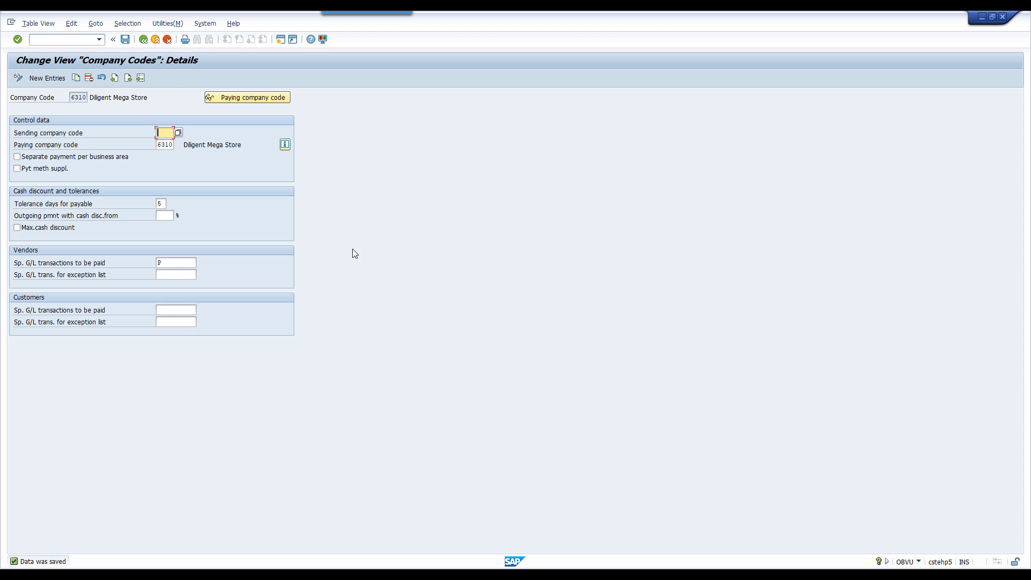
mouse_move(573, 569)
click(659, 527)
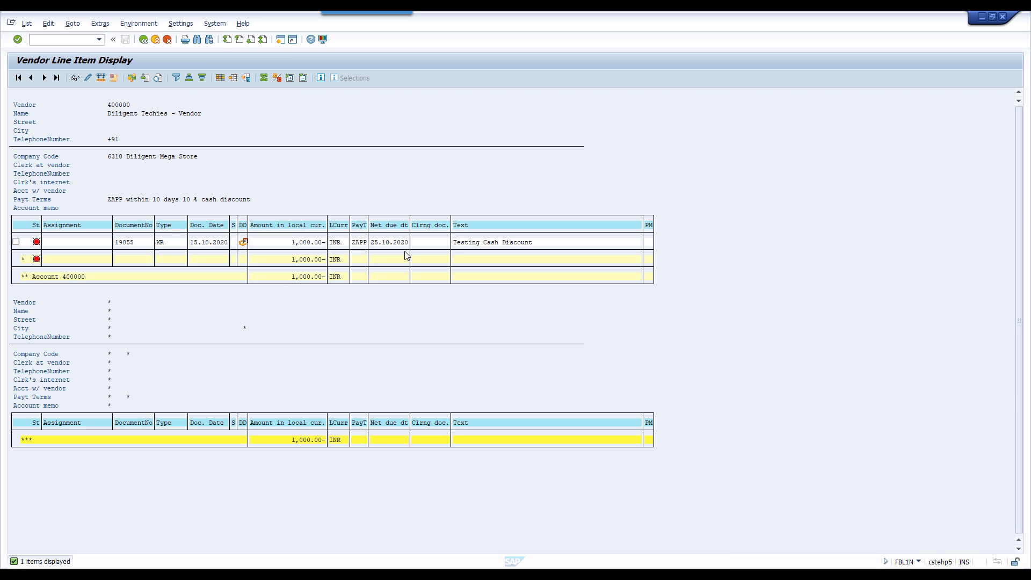
- Open F110 in a new session and create payment run H002 with run date 15.10.2020
click(280, 43)
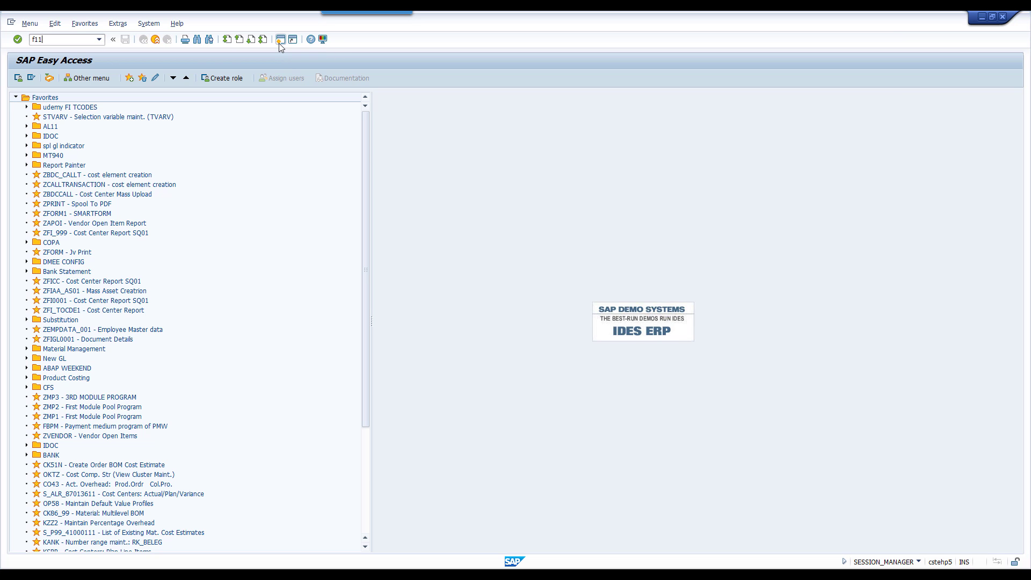
text(f110)
key(Return)
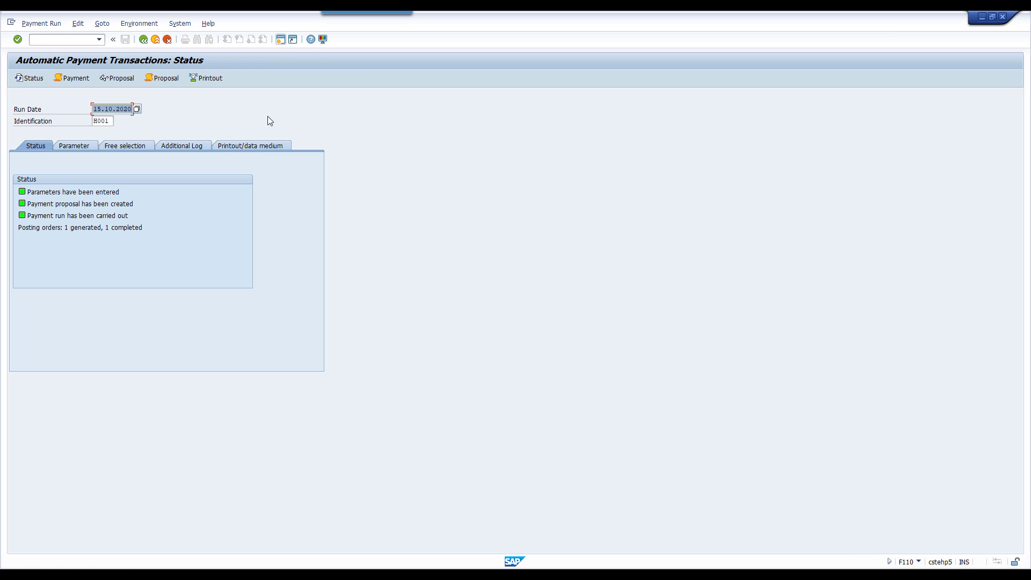
click(112, 122)
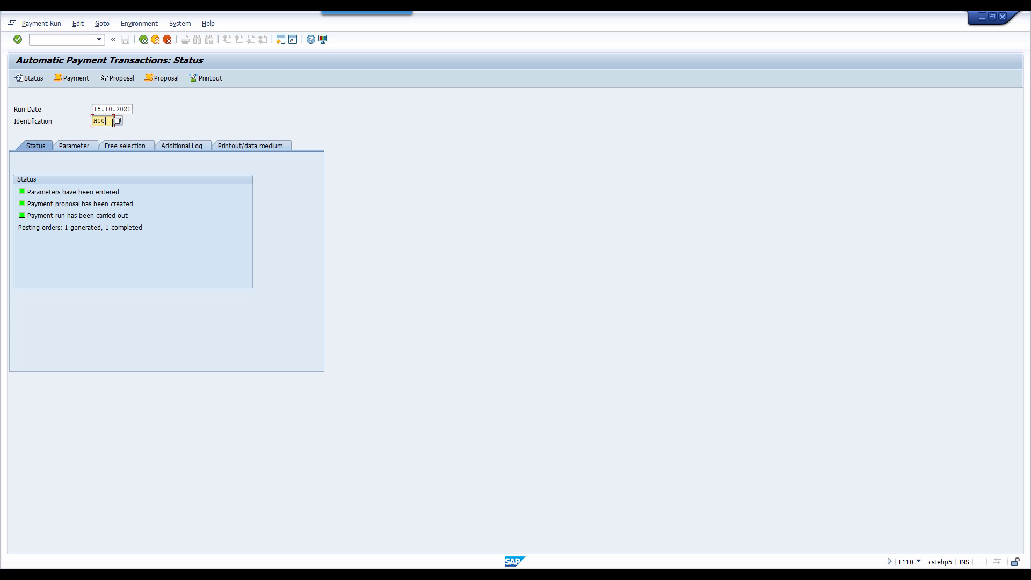
text(2)
key(Return)
- Enter company code 6310, payment method 1, next payment date 26.10.2020 and vendor 400000 as run parameters, and save them
click(79, 145)
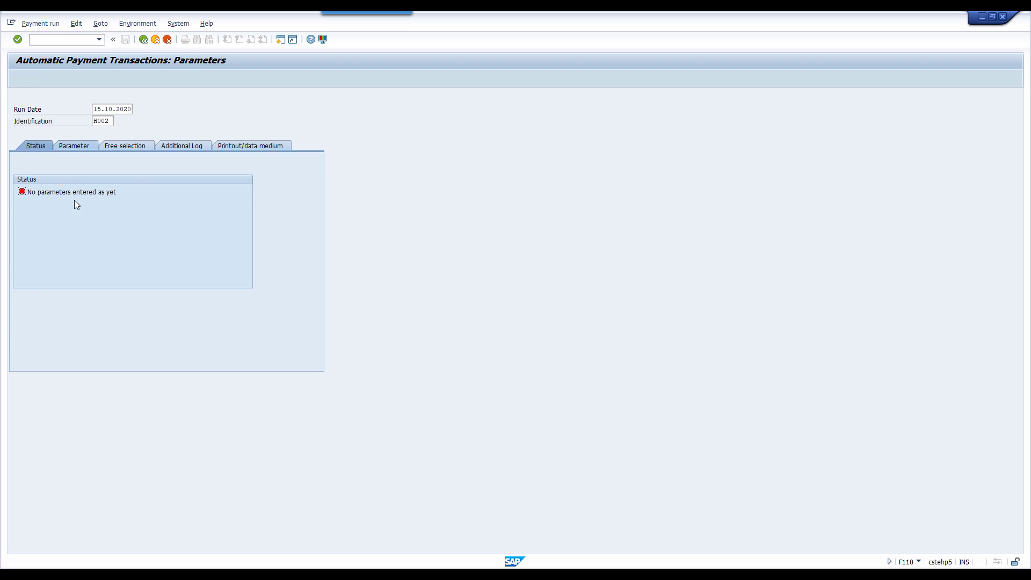
click(58, 215)
text(6310)
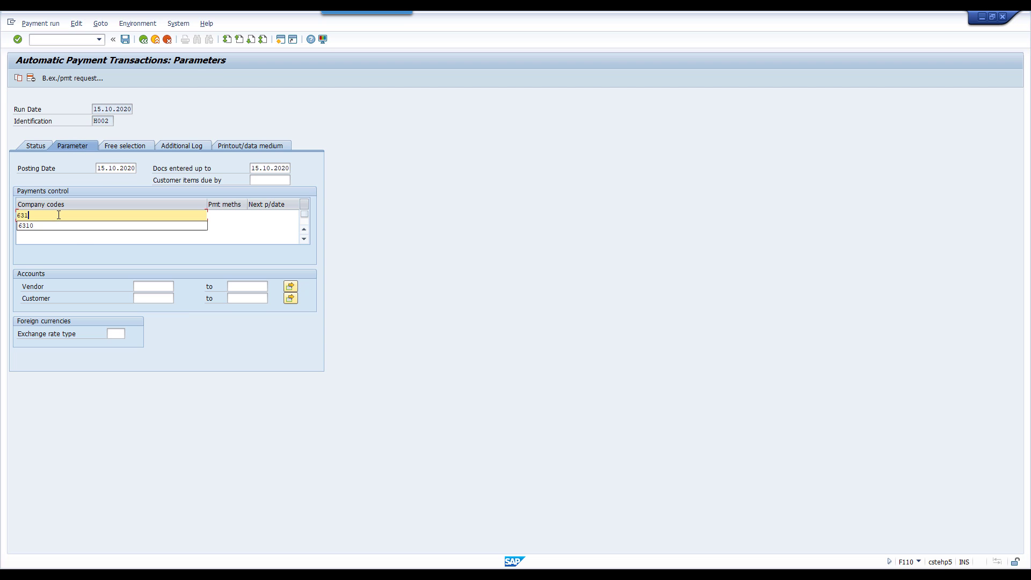
key(Tab)
text(1)
key(Tab)
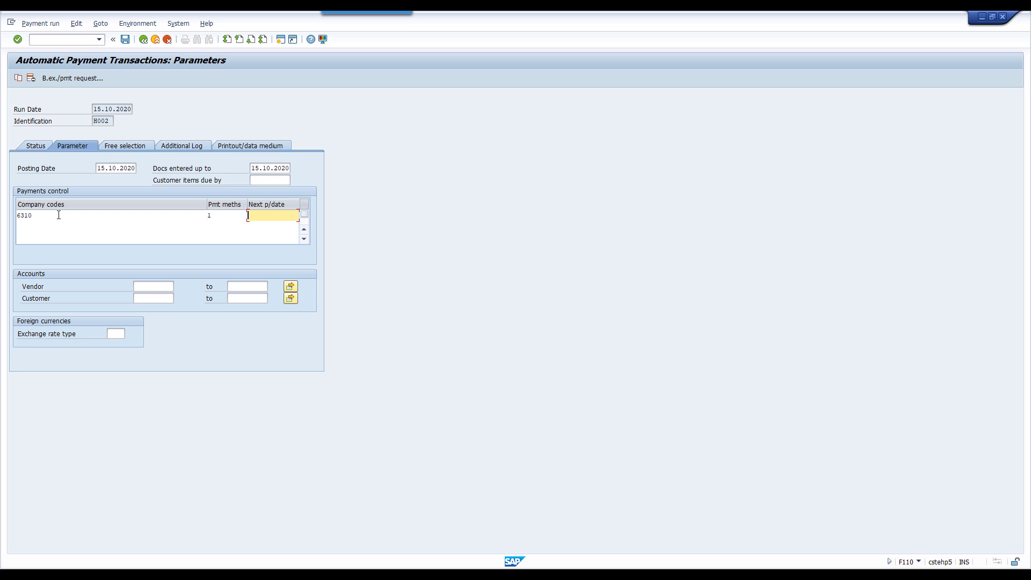
text(26.10.2020)
click(155, 287)
key(Return)
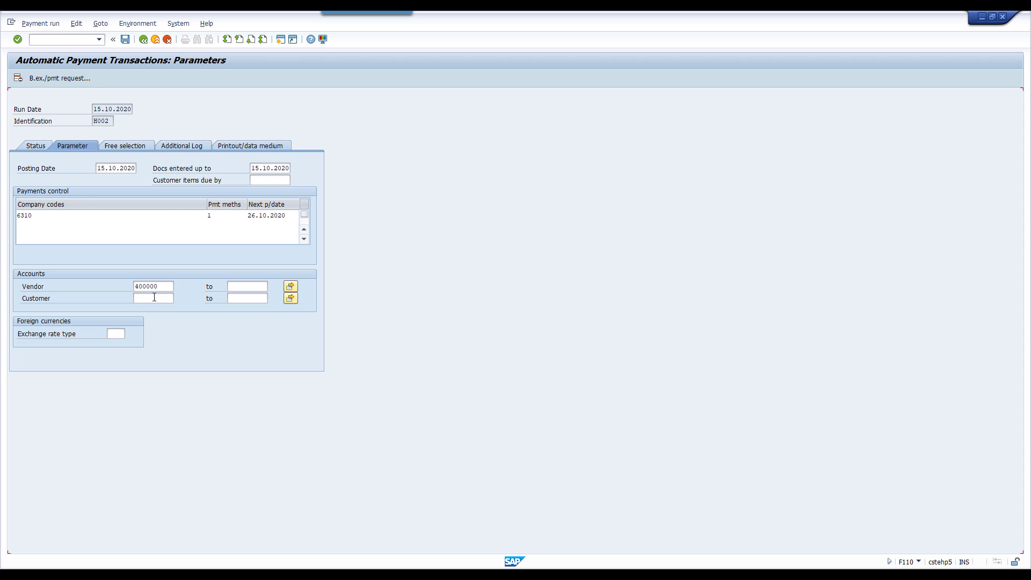
click(39, 150)
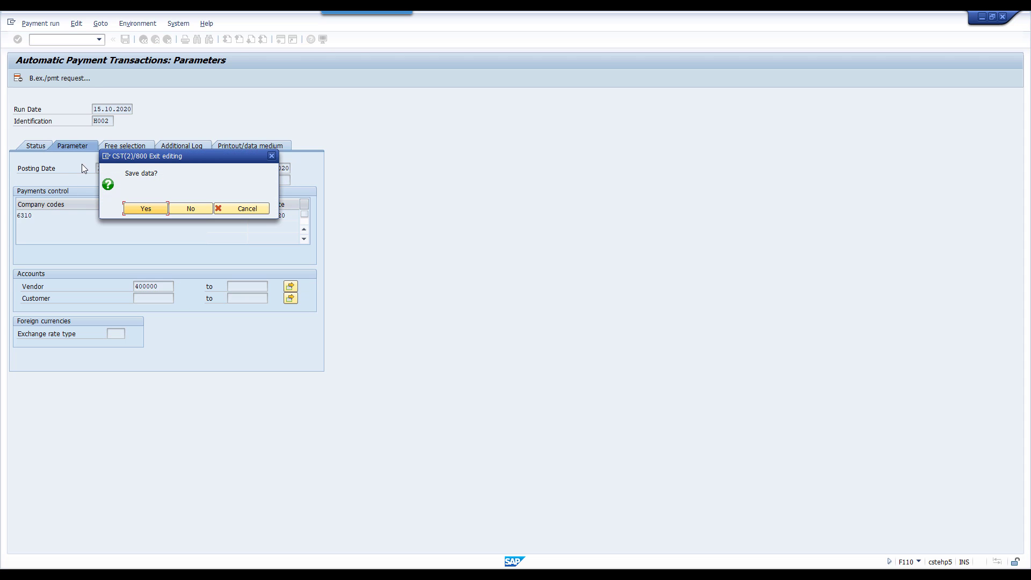
click(143, 207)
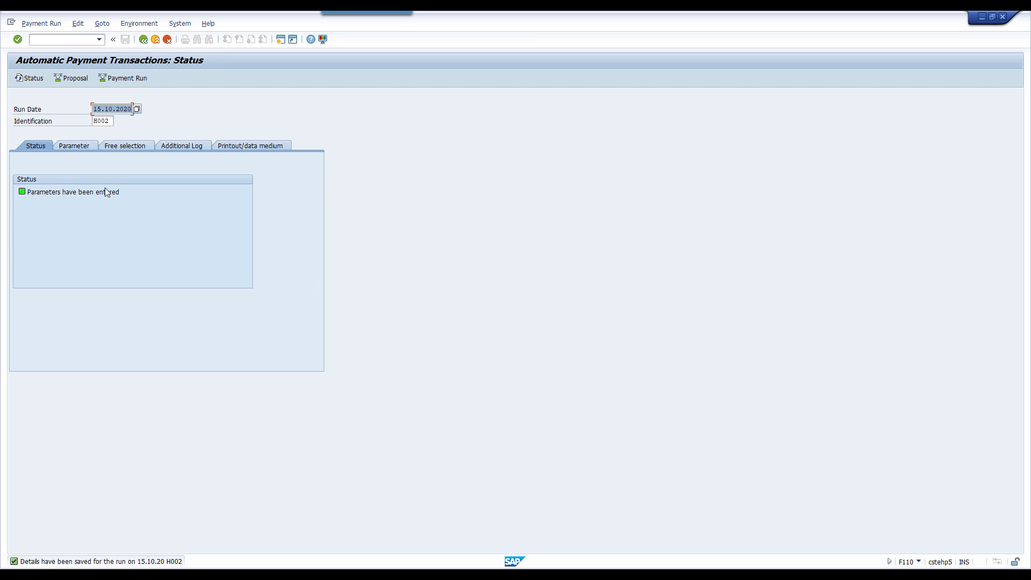
- Check the next payment date in the H002 run parameters and view the proposal scheduling options
click(85, 148)
click(290, 216)
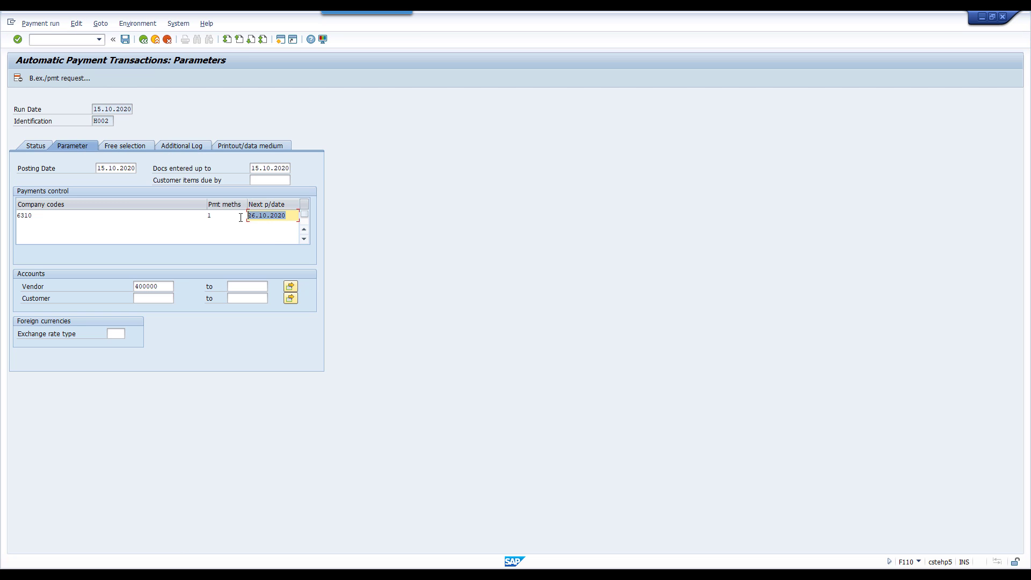
click(36, 145)
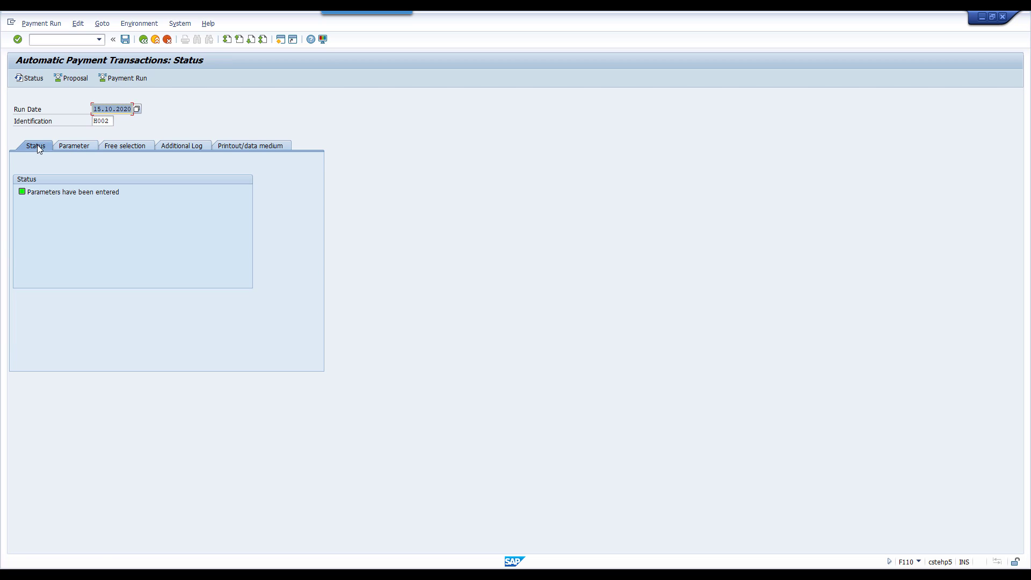
click(86, 79)
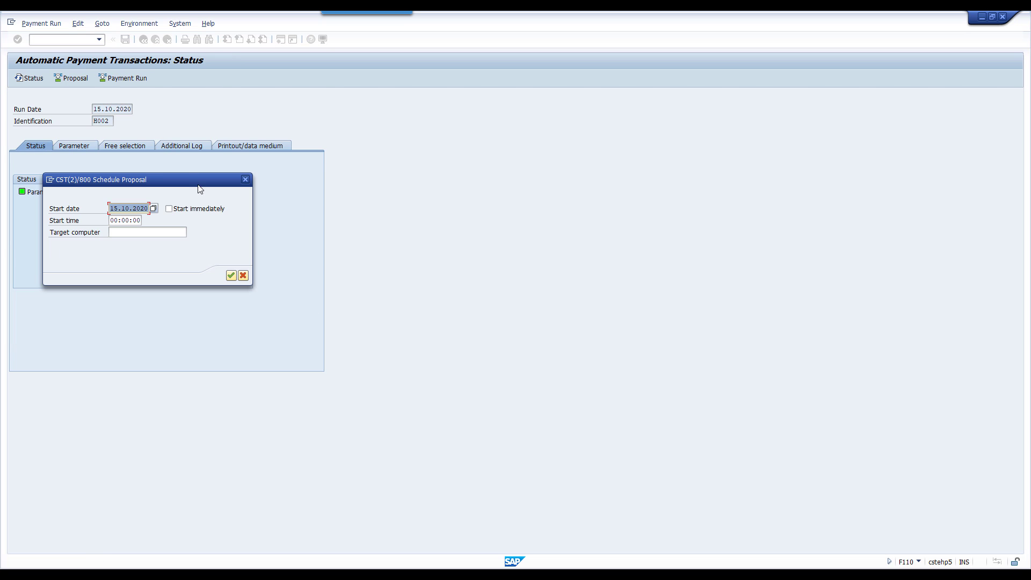
click(231, 275)
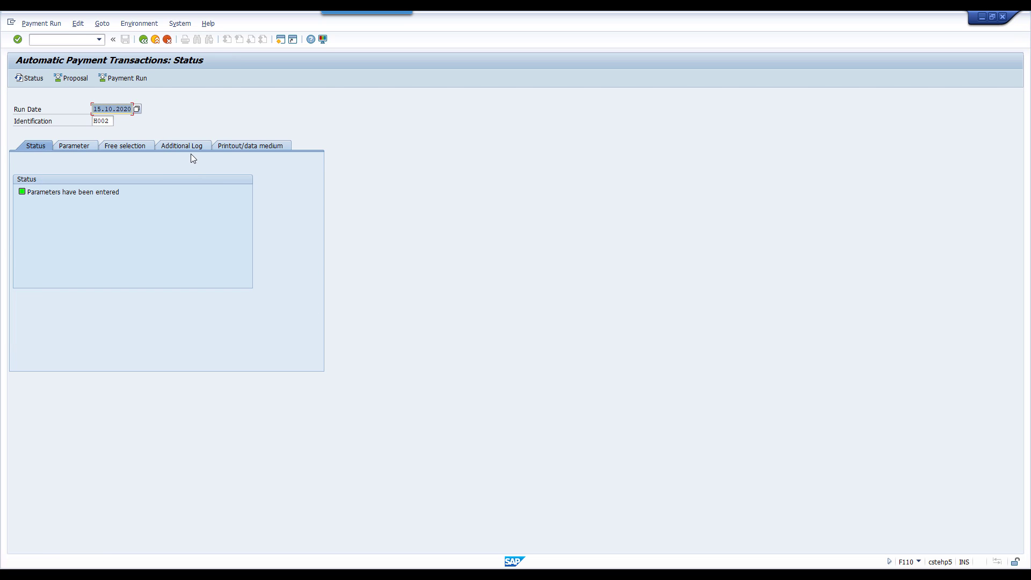
- Enable Due date check and the Print method selection option in the H002 run's additional log, and save
click(183, 145)
click(53, 194)
click(53, 216)
click(38, 148)
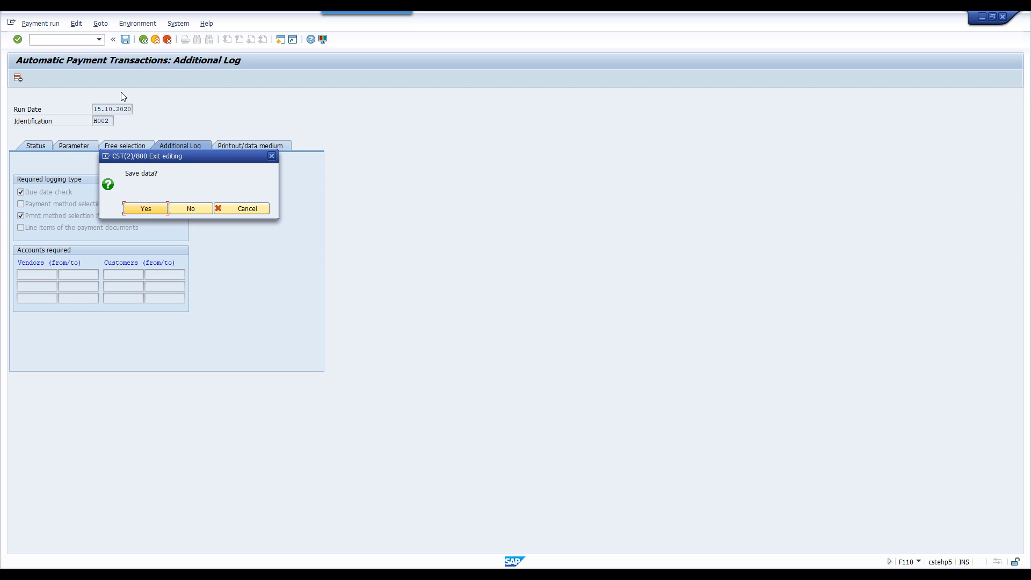
click(146, 207)
- Schedule the H002 payment proposal to start immediately
click(75, 79)
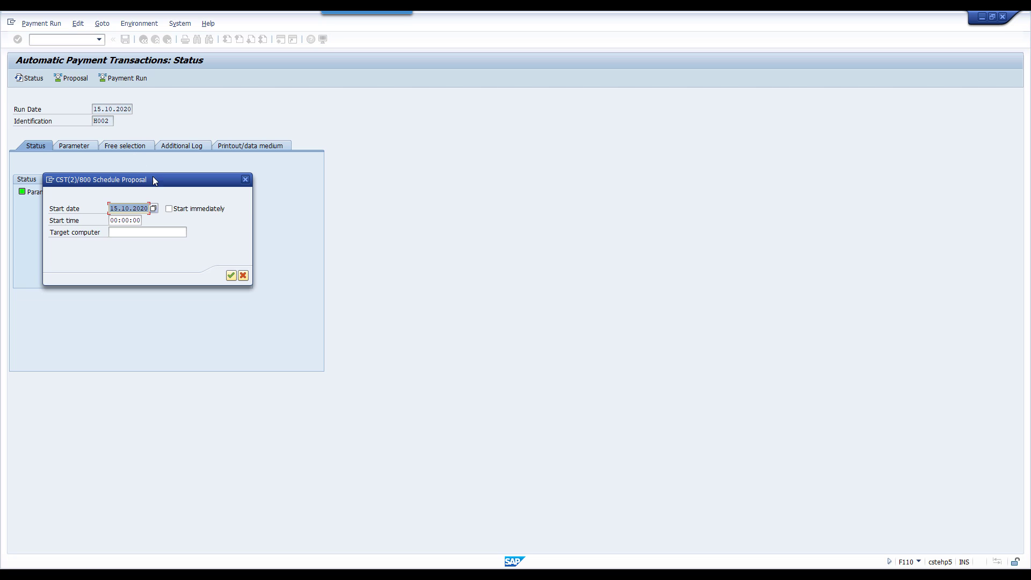
key(Tab)
key(space)
click(231, 276)
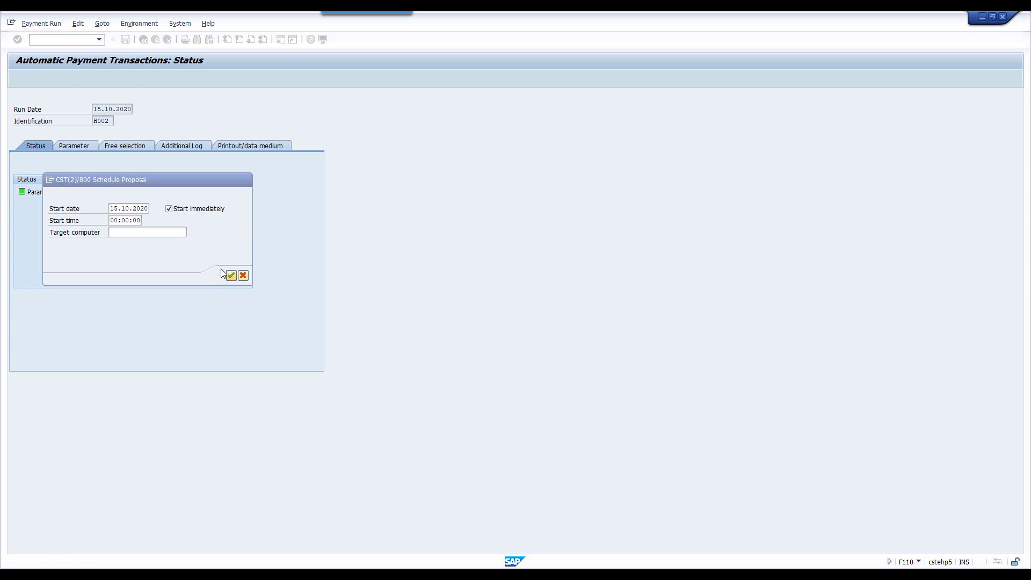
- Refresh the H002 run status and try to display its payment proposal
click(33, 80)
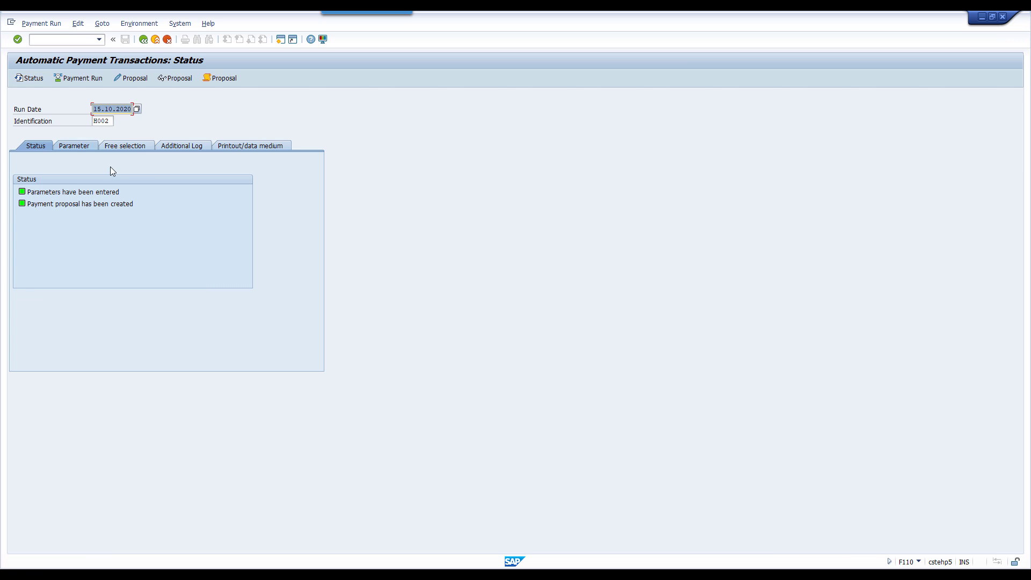
click(179, 78)
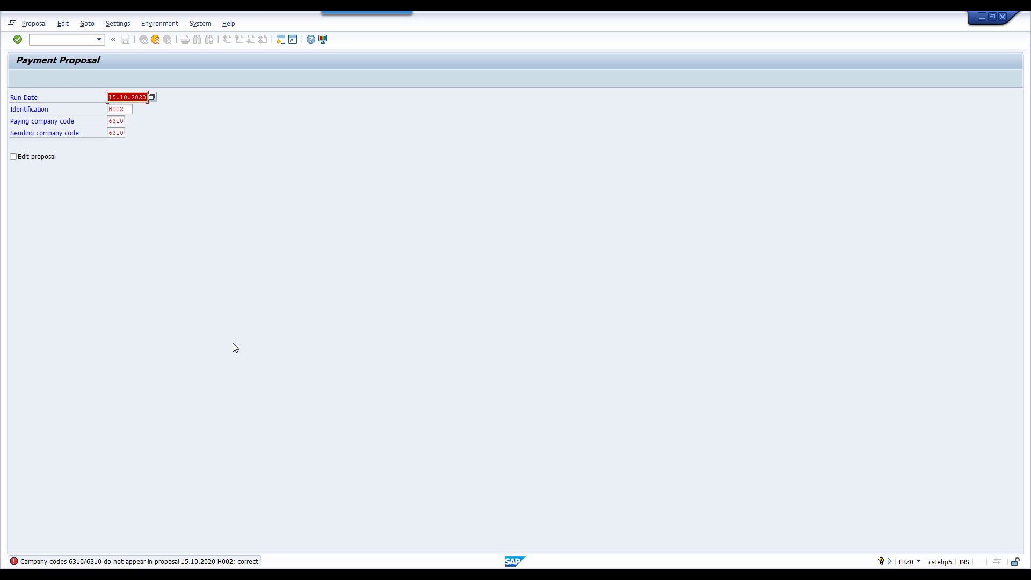
- Switch to the company code 6310 payment settings session and check the tolerance days for payable
mouse_move(561, 568)
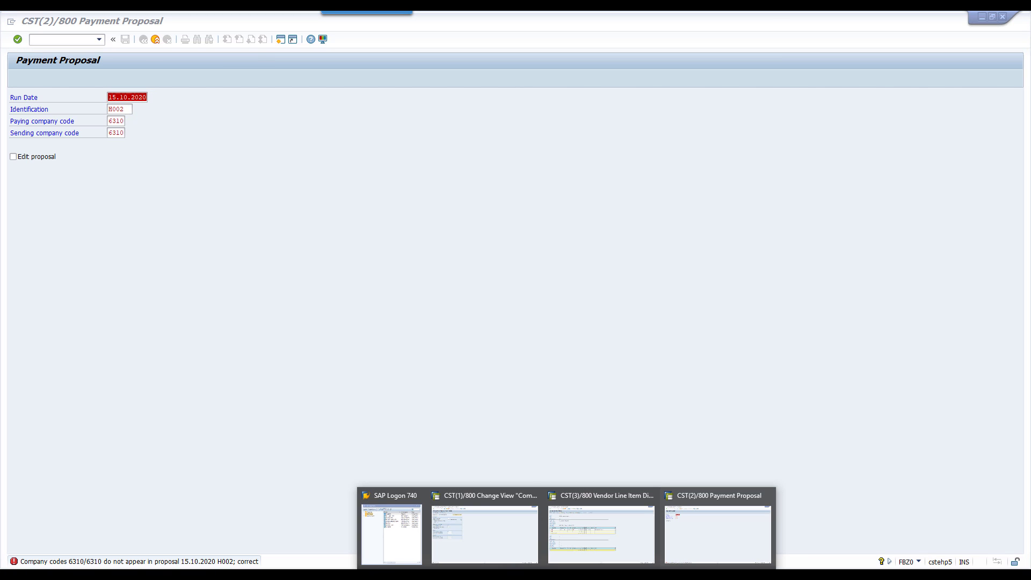
click(499, 523)
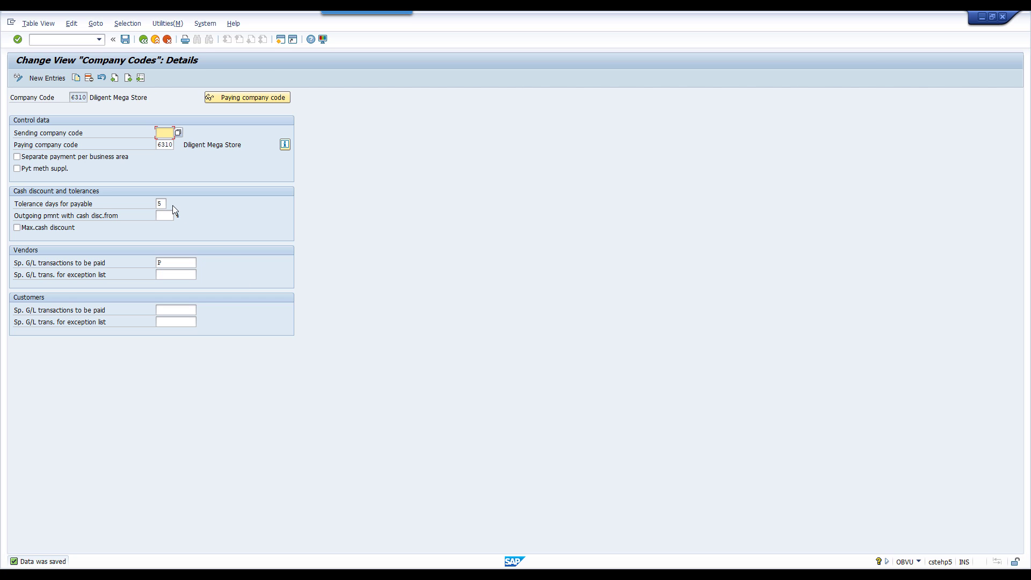
drag(166, 204, 152, 205)
- Switch to the Book1 workbook in Excel and enter 5 tolerance days in cell H53, beside the second scenario's discount date
mouse_move(565, 575)
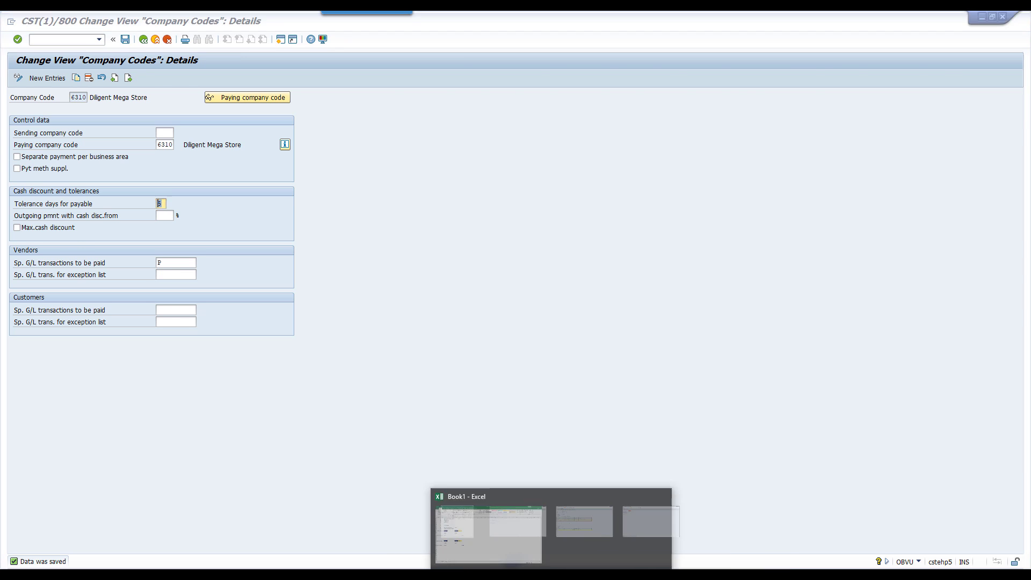
click(537, 529)
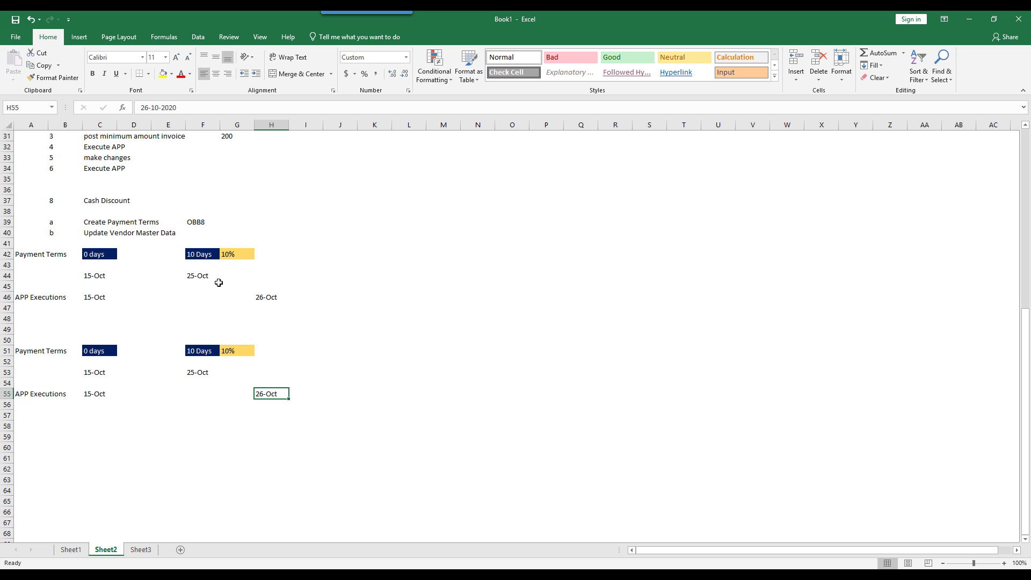
click(194, 372)
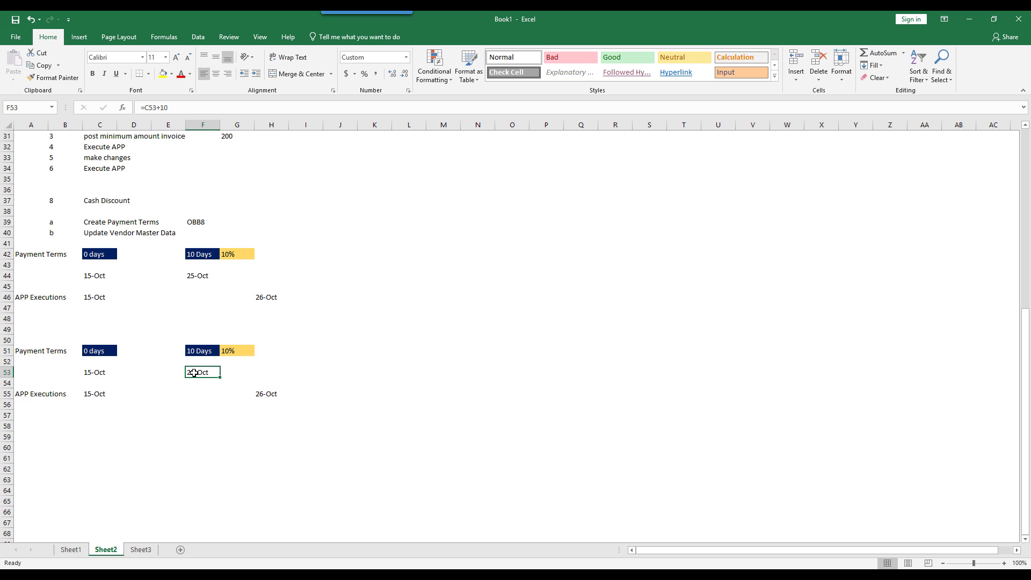
click(280, 371)
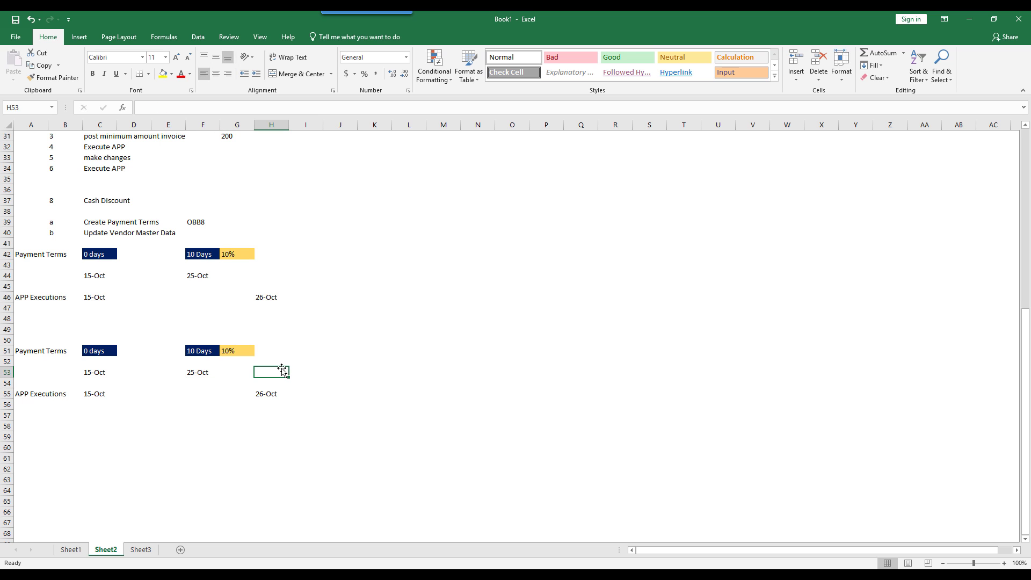
text(5)
key(Tab)
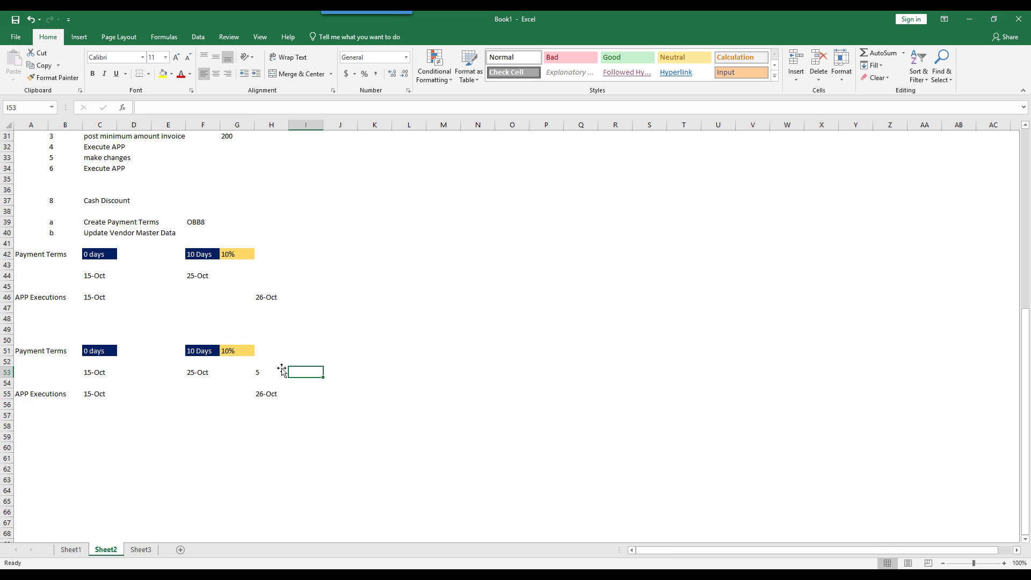
- Calculate the extended discount date in cell J53 with the formula =F53+H53
key(Tab)
text(=)
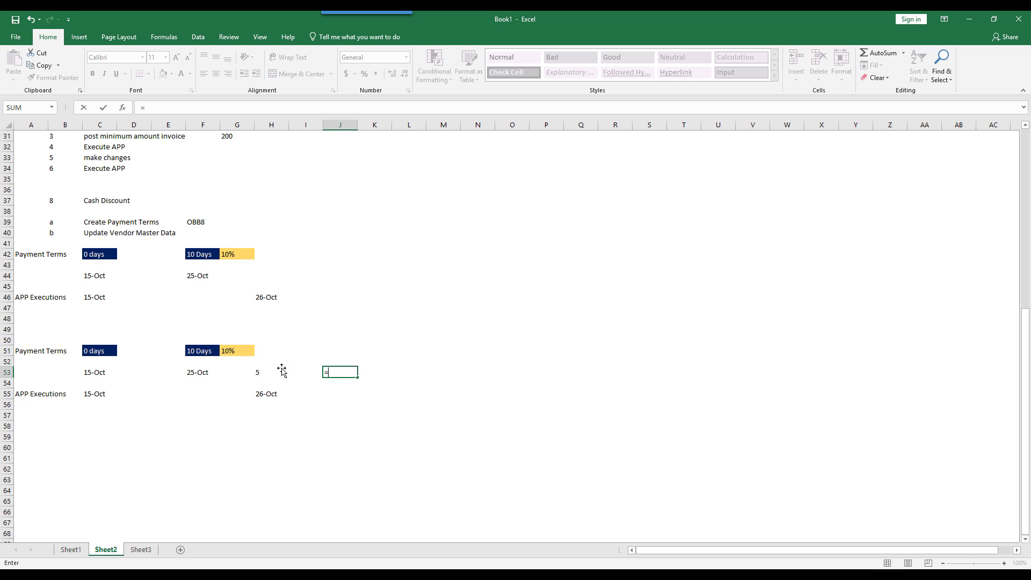
key(Left)
key(Left)
key(Left)
key(Left)
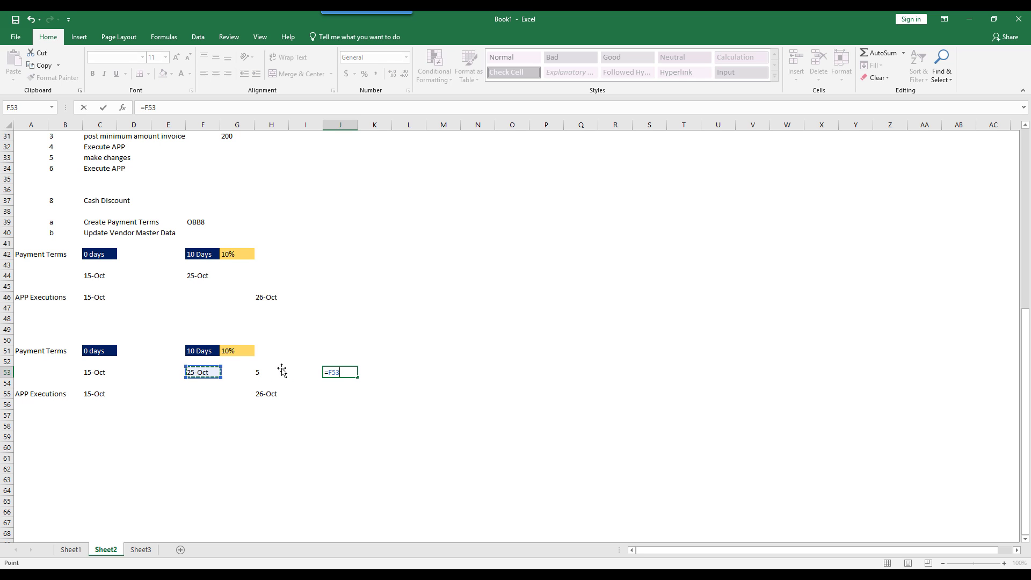
text(+)
key(Left)
key(Left)
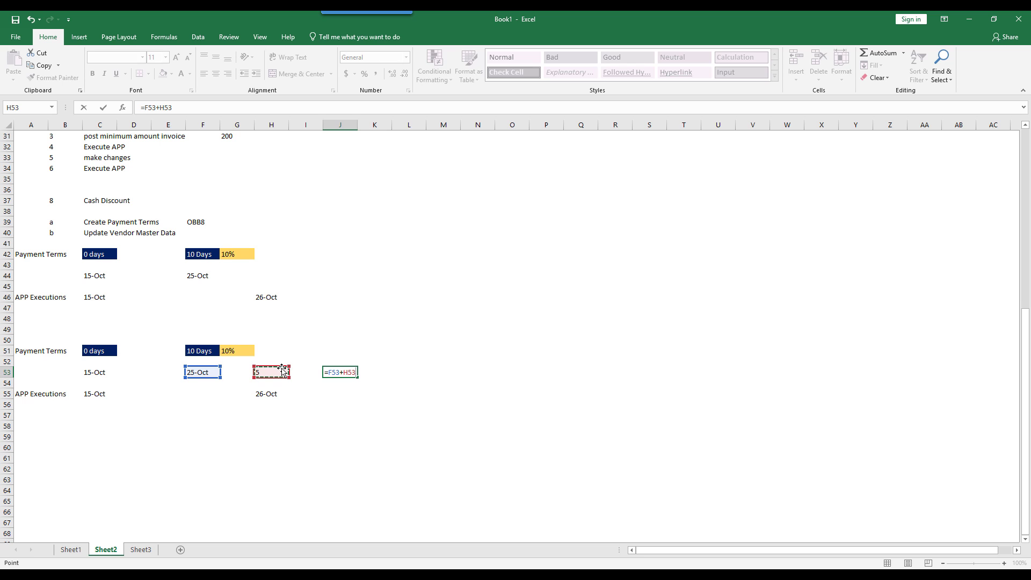
key(Return)
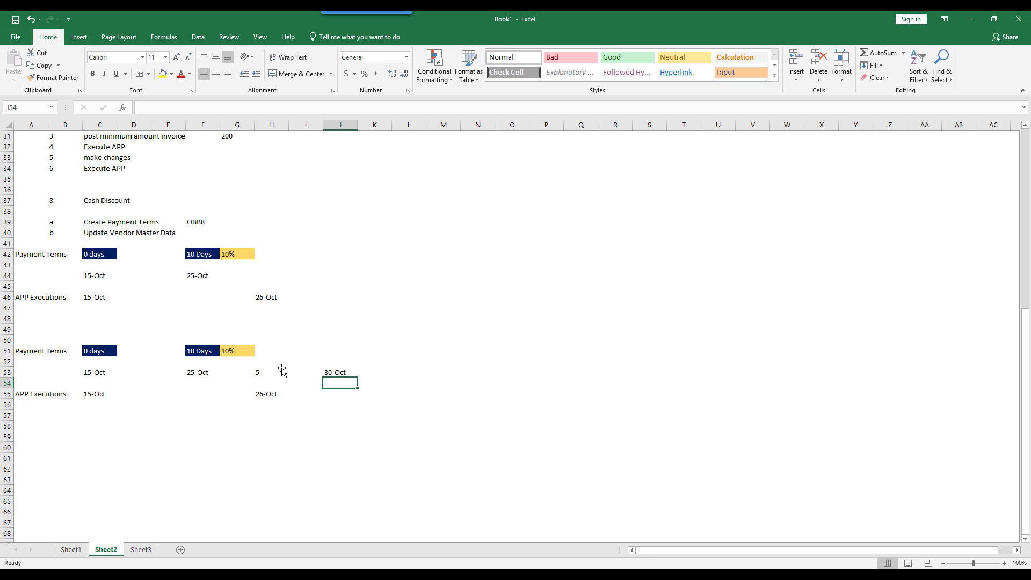
- Examine how the tolerance days in H53 extend the discount date in F53 to the date in J53, compared with the first scenario
click(332, 370)
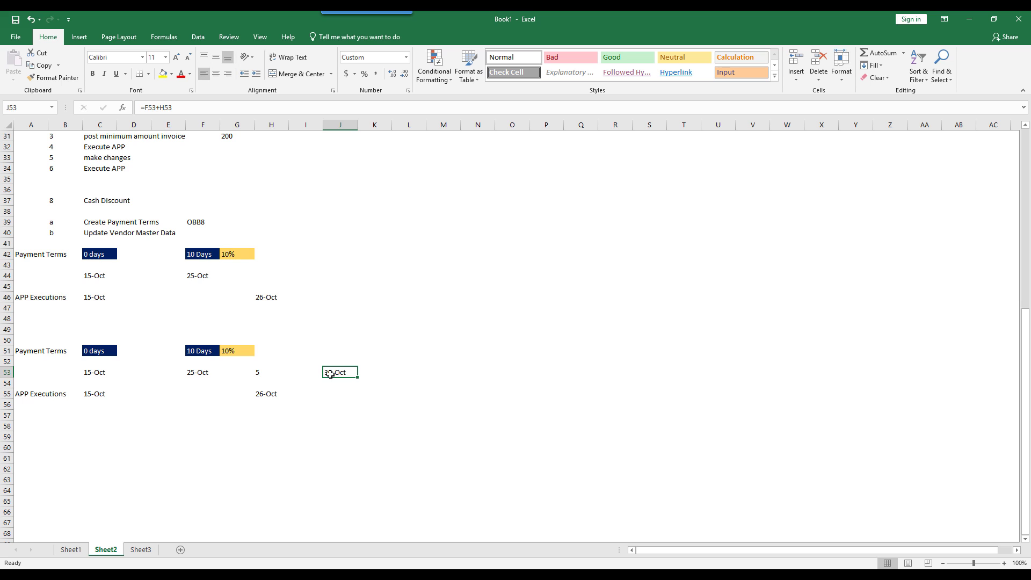
click(201, 276)
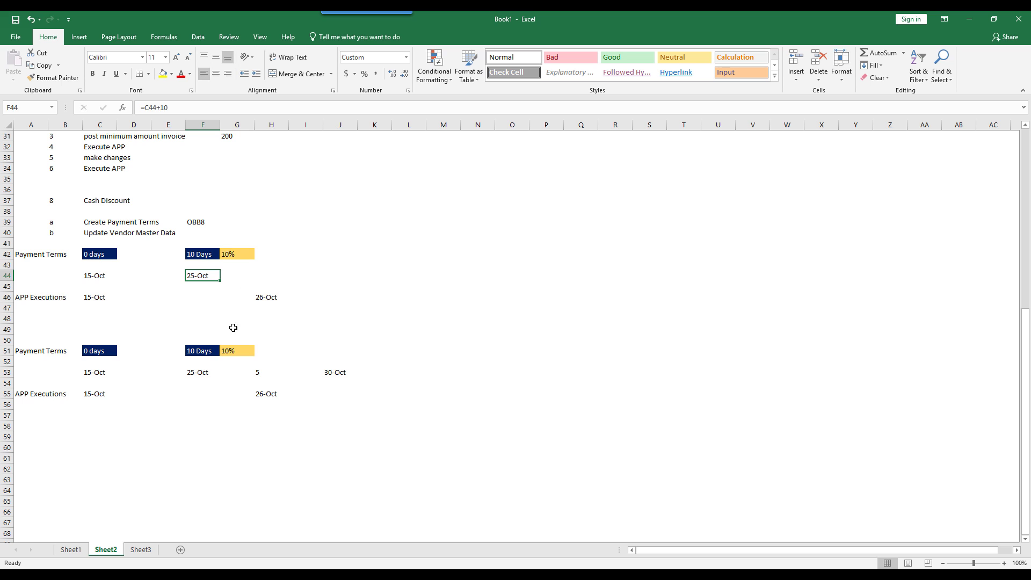
drag(250, 371, 271, 376)
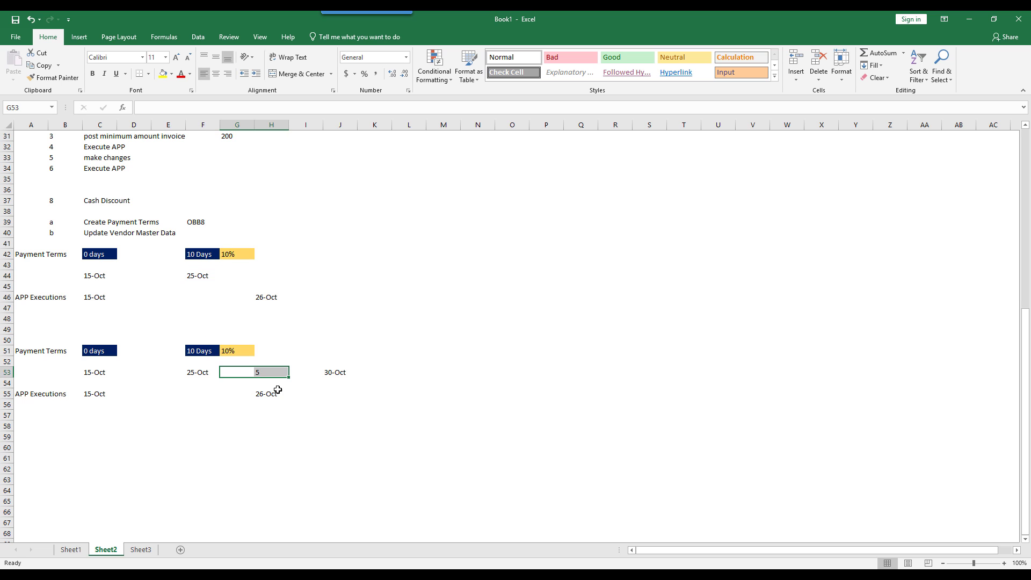
click(260, 372)
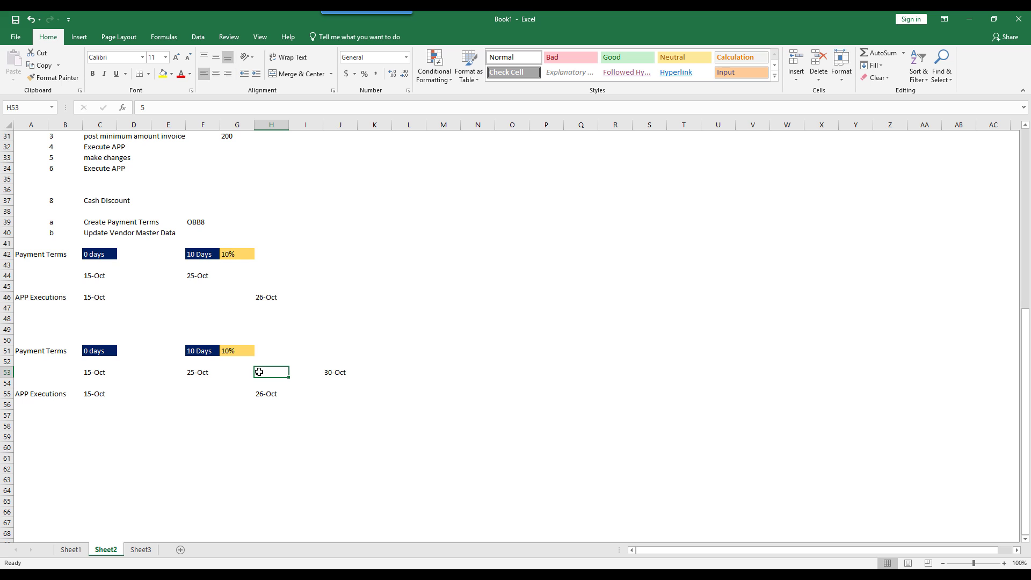
click(206, 372)
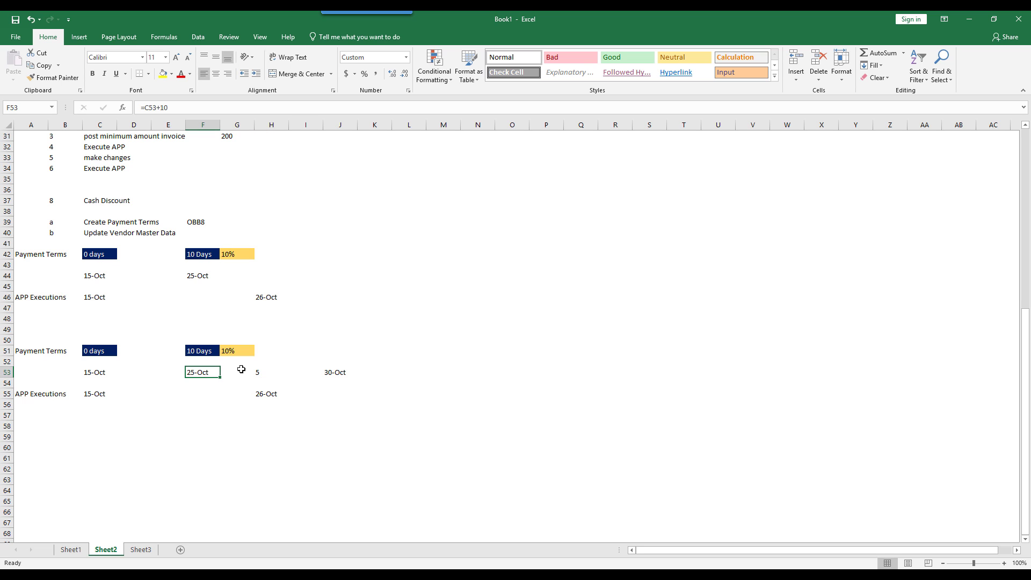
click(258, 370)
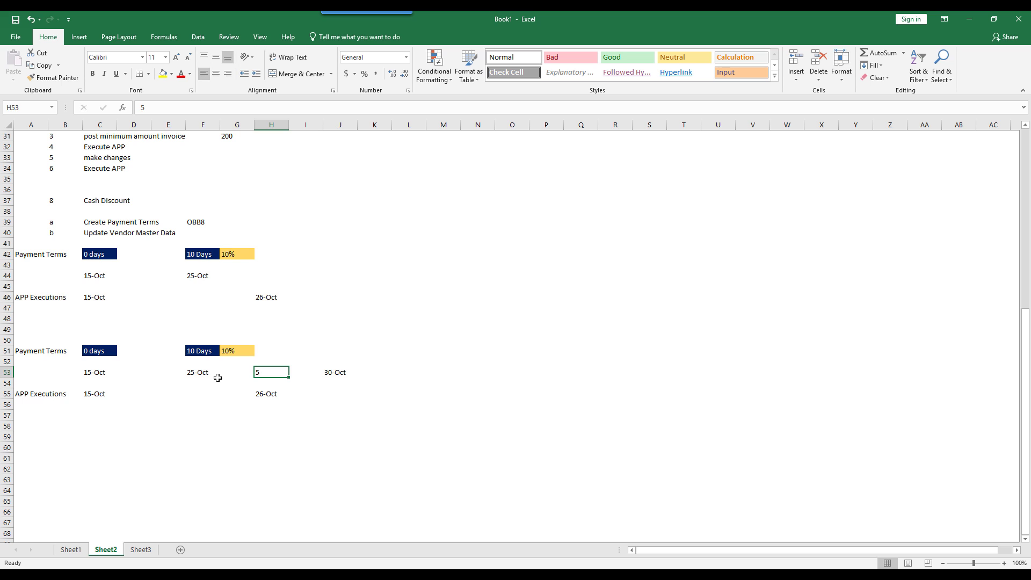
click(204, 373)
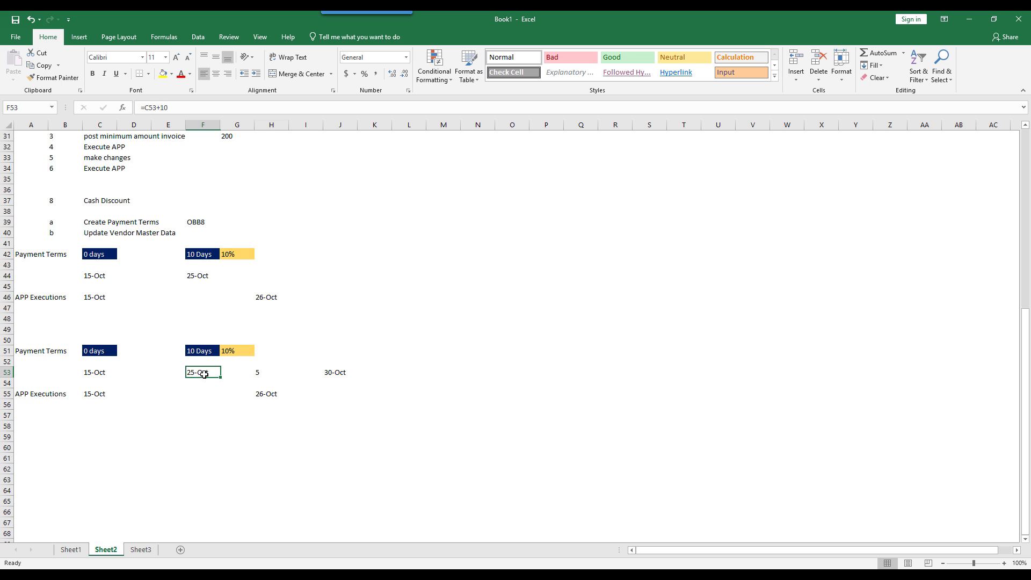
click(337, 374)
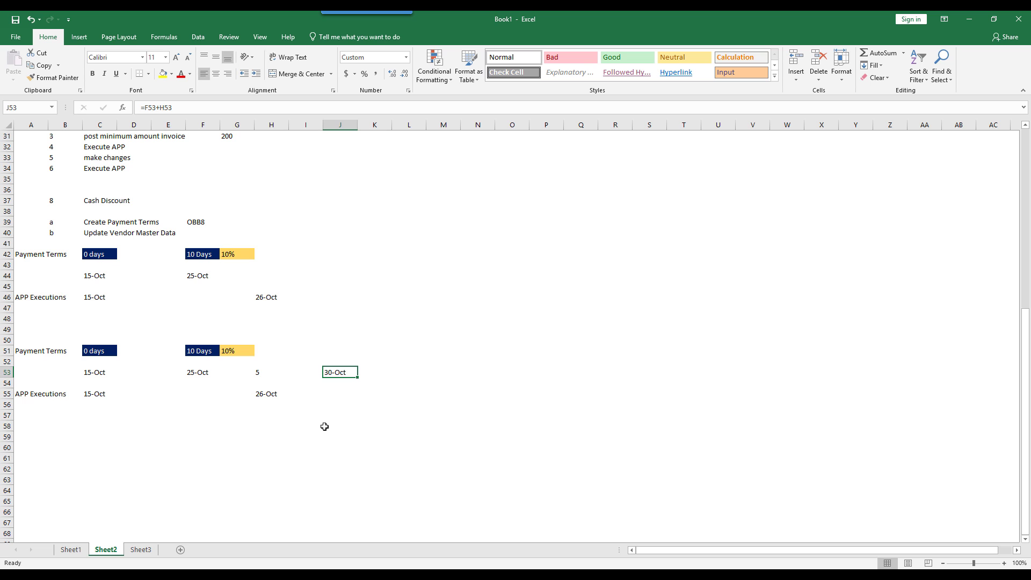
- Compare the APP execution dates in row 55 with the discount date, tolerance days and extended date in row 53
click(92, 398)
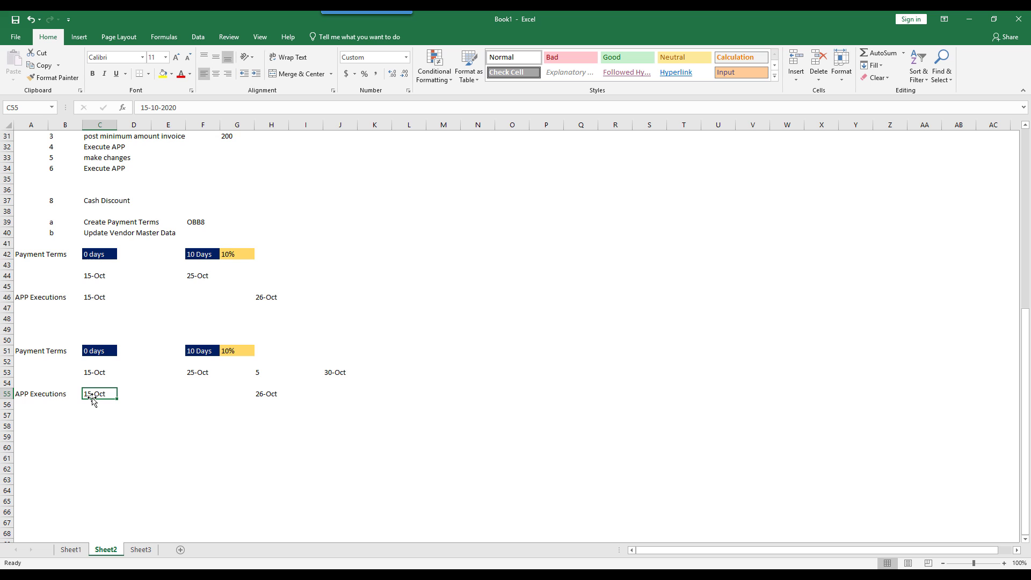
click(264, 396)
drag(113, 396, 138, 396)
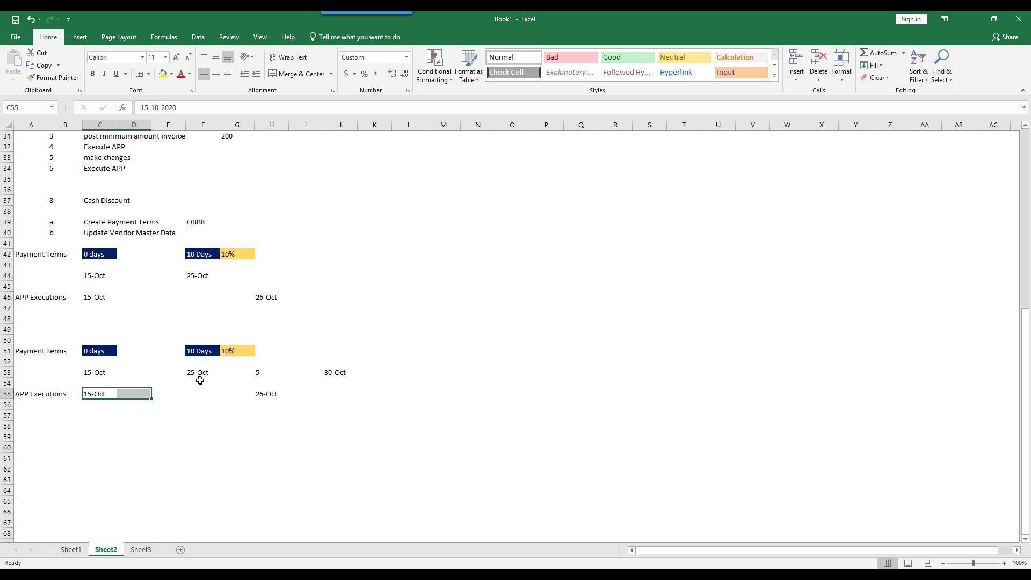
click(198, 373)
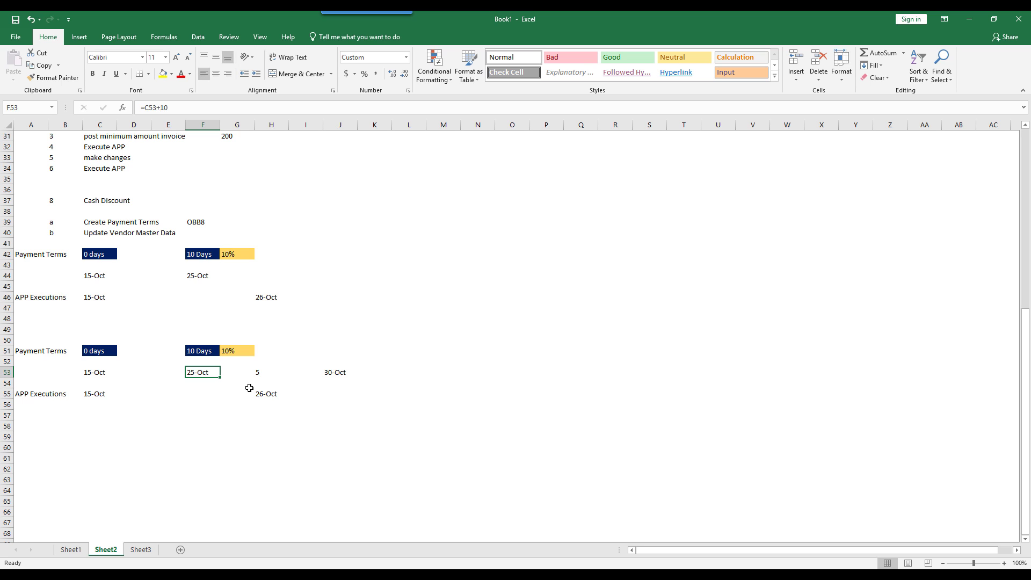
click(265, 396)
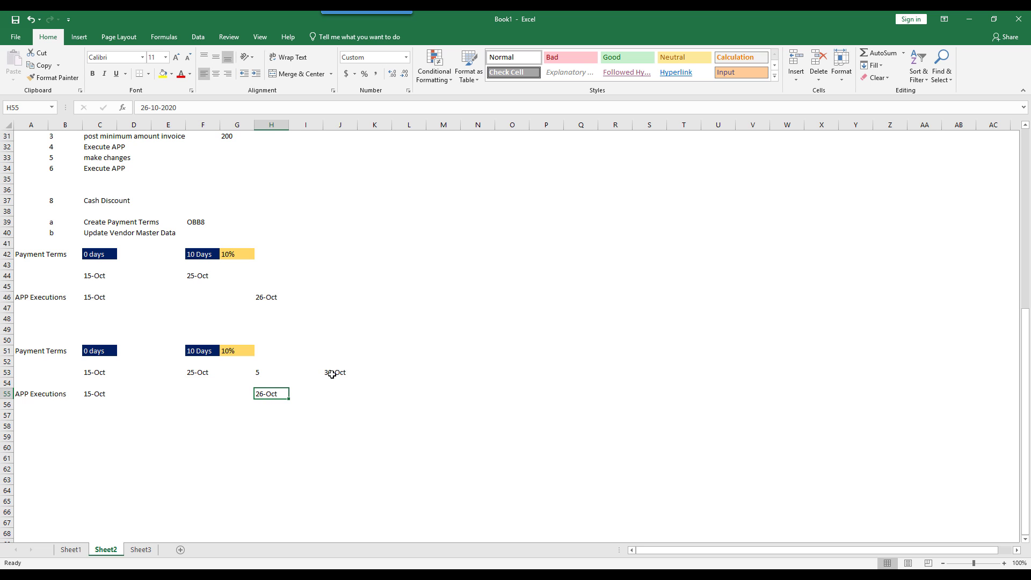
click(258, 370)
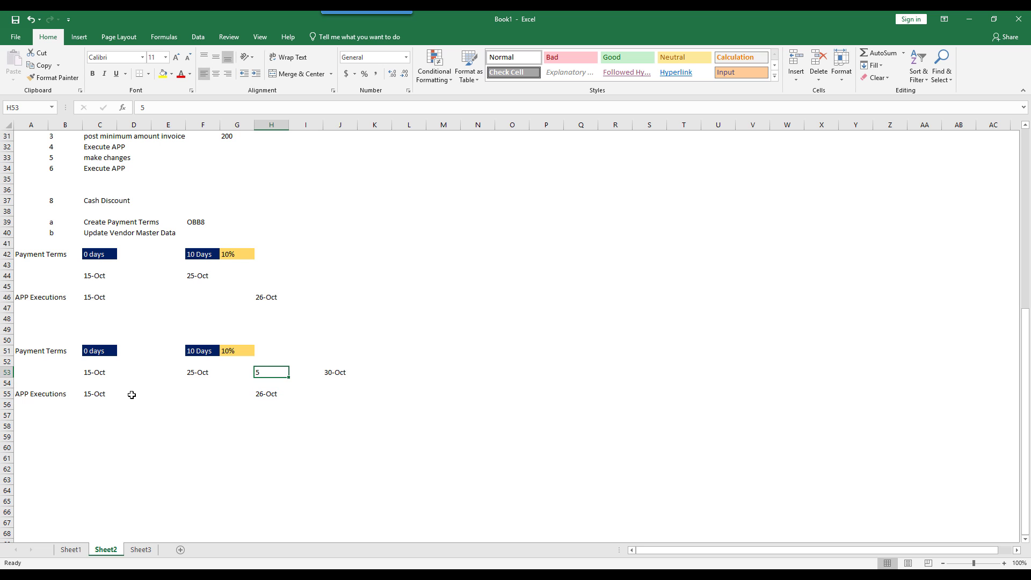
drag(127, 396, 238, 398)
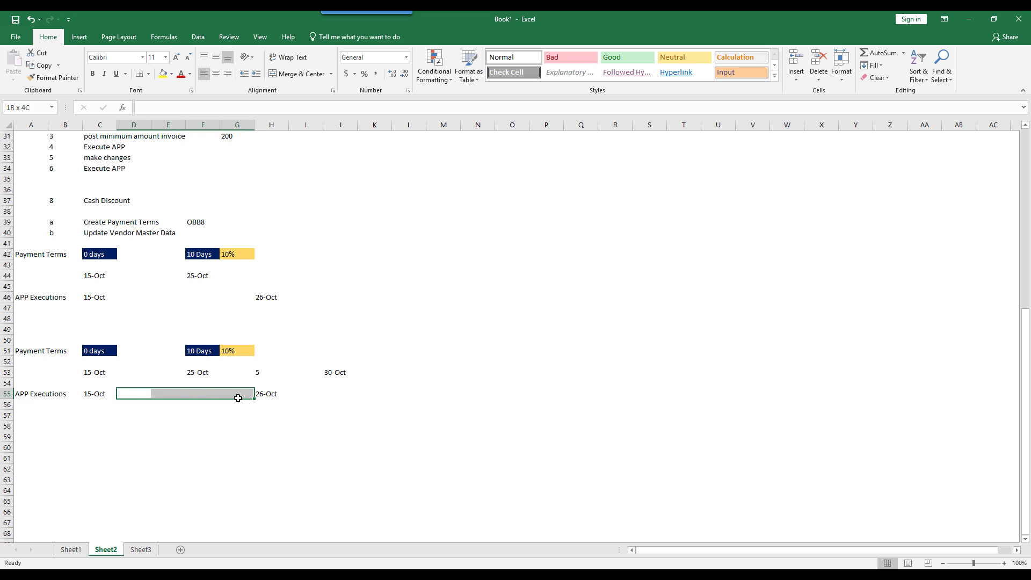
click(96, 394)
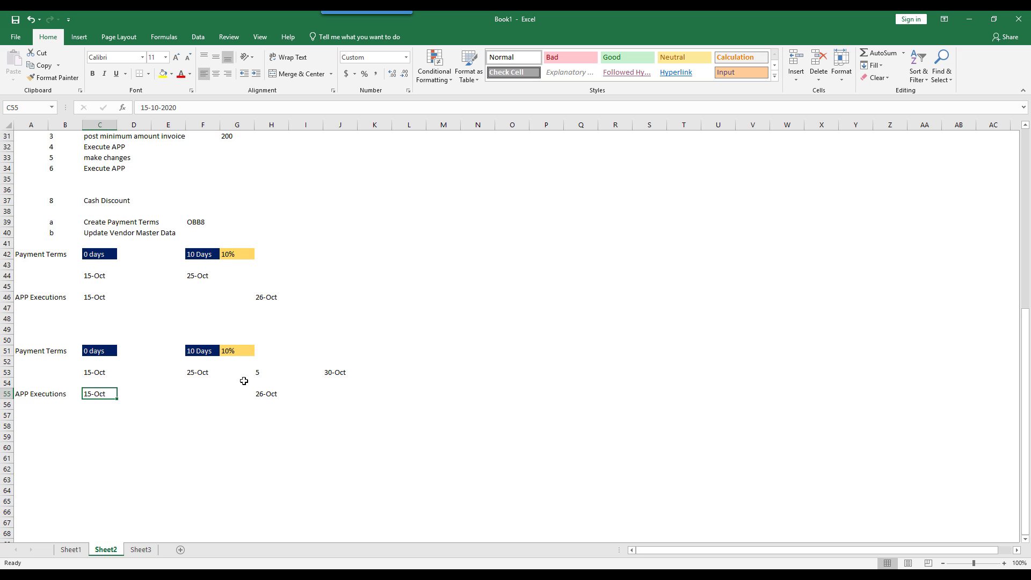
click(265, 393)
drag(295, 393, 319, 375)
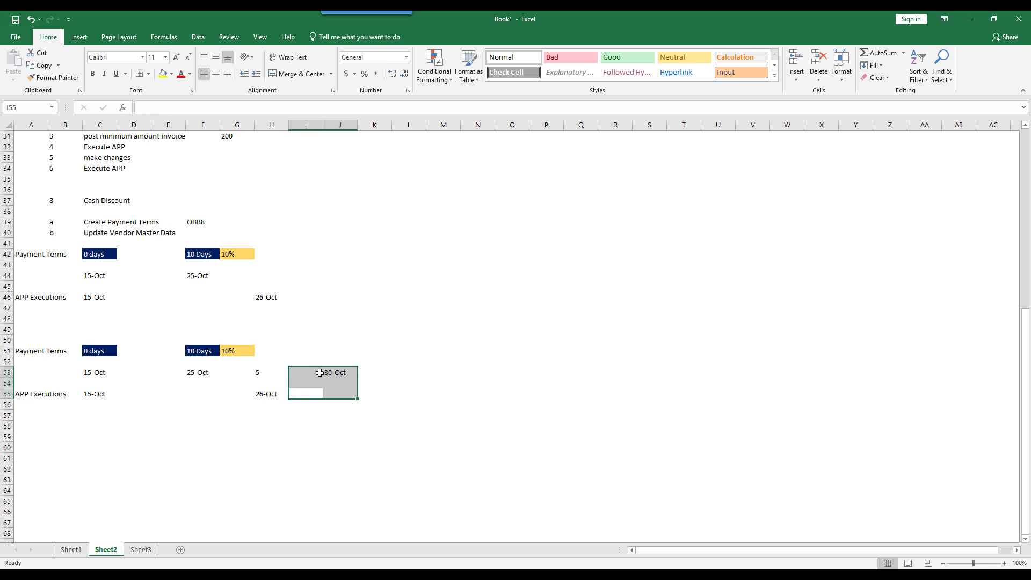
click(266, 393)
click(261, 373)
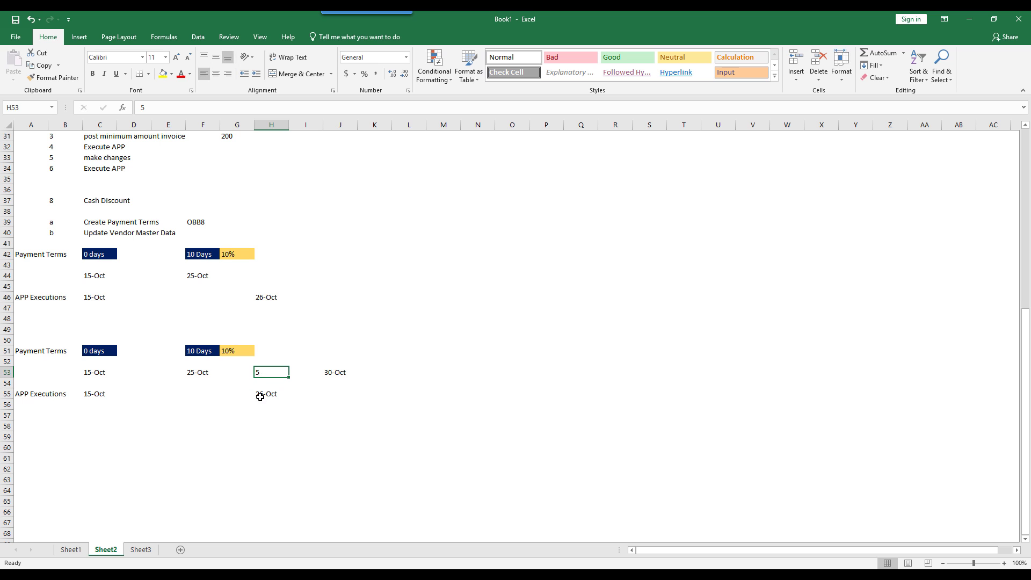
click(268, 395)
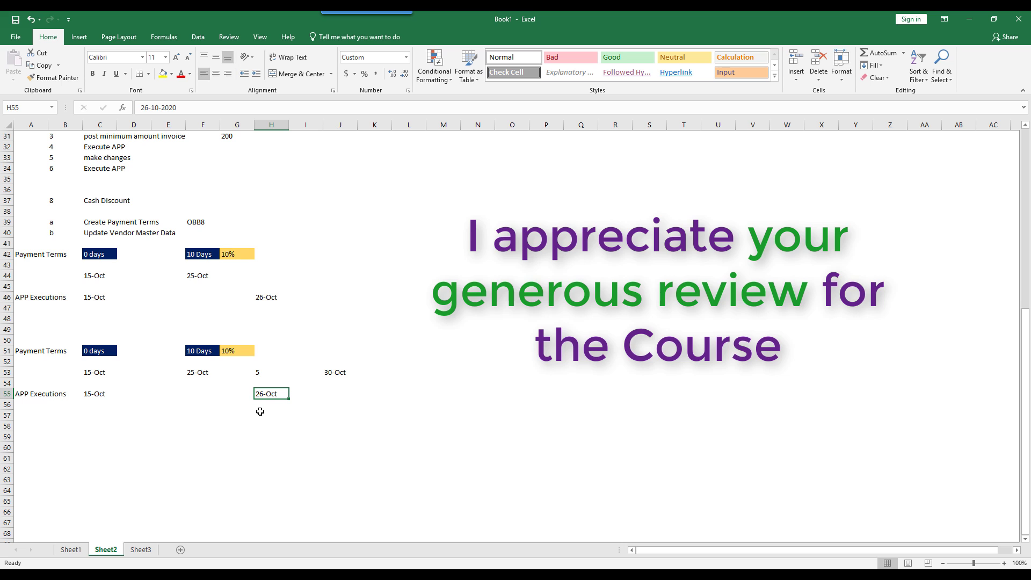
- Add 31 Oct as another APP execution date in cell K55 and compare it with the extended discount date
click(380, 395)
text(31)
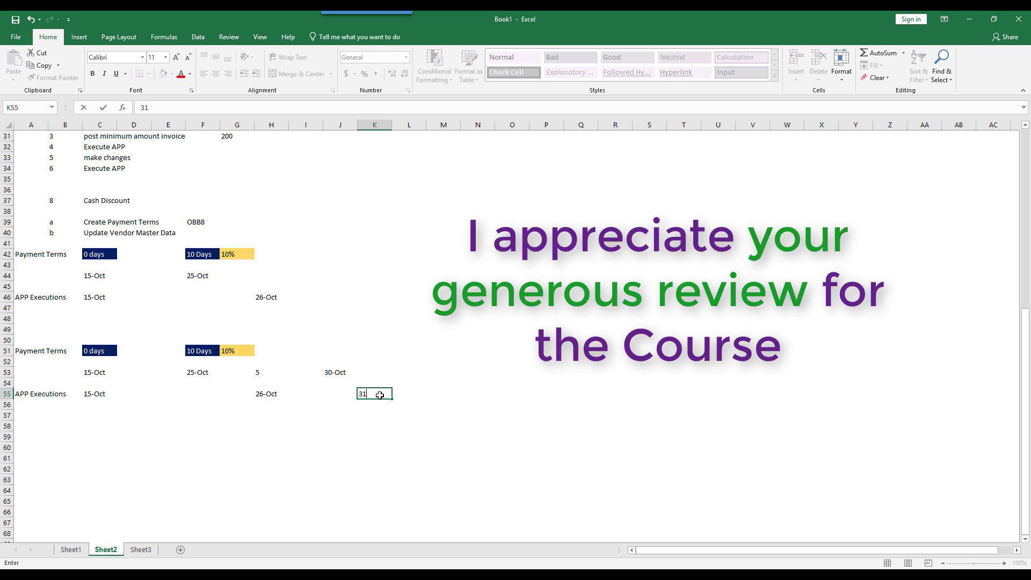
text( oct)
key(Return)
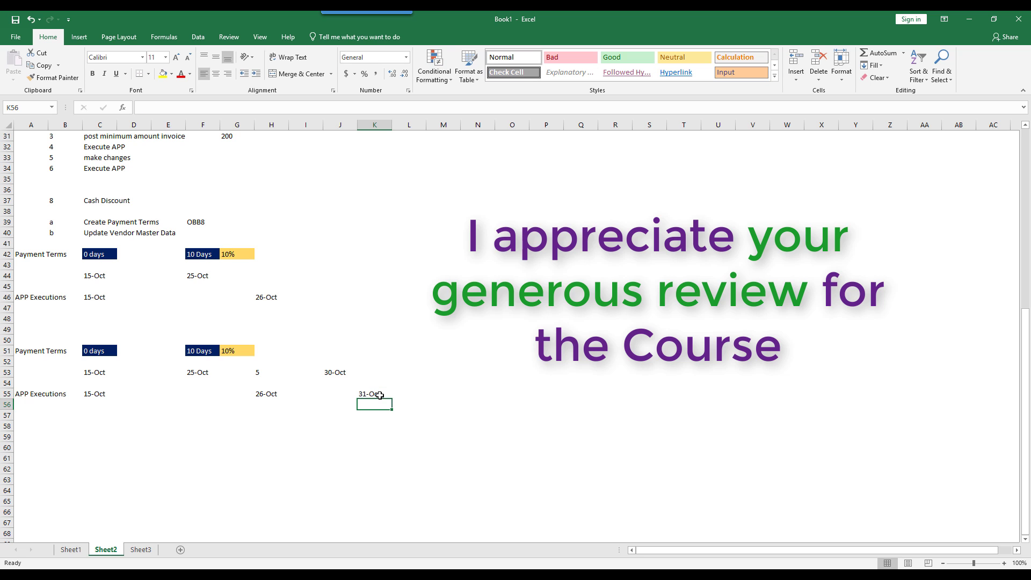
click(340, 374)
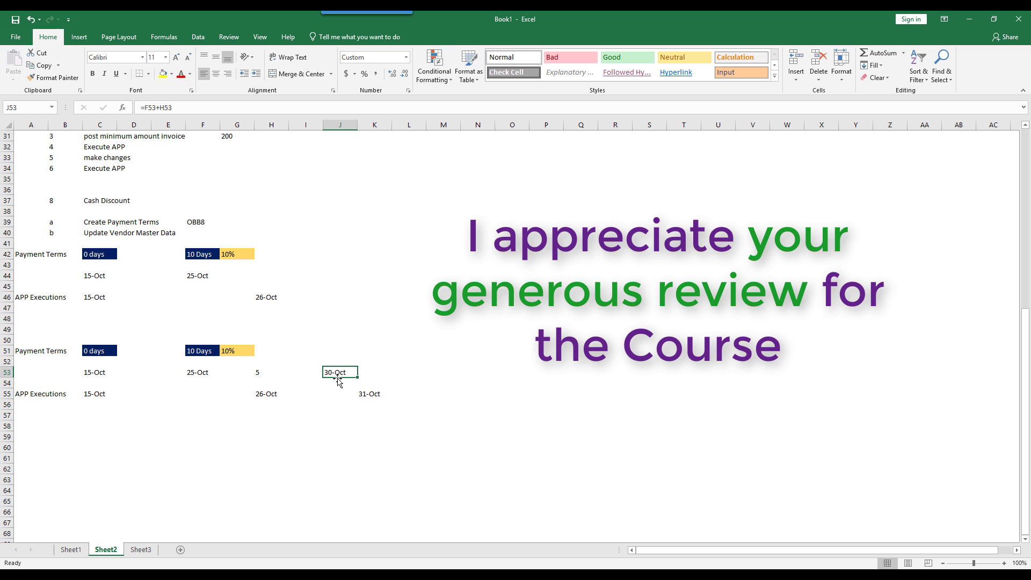
click(268, 396)
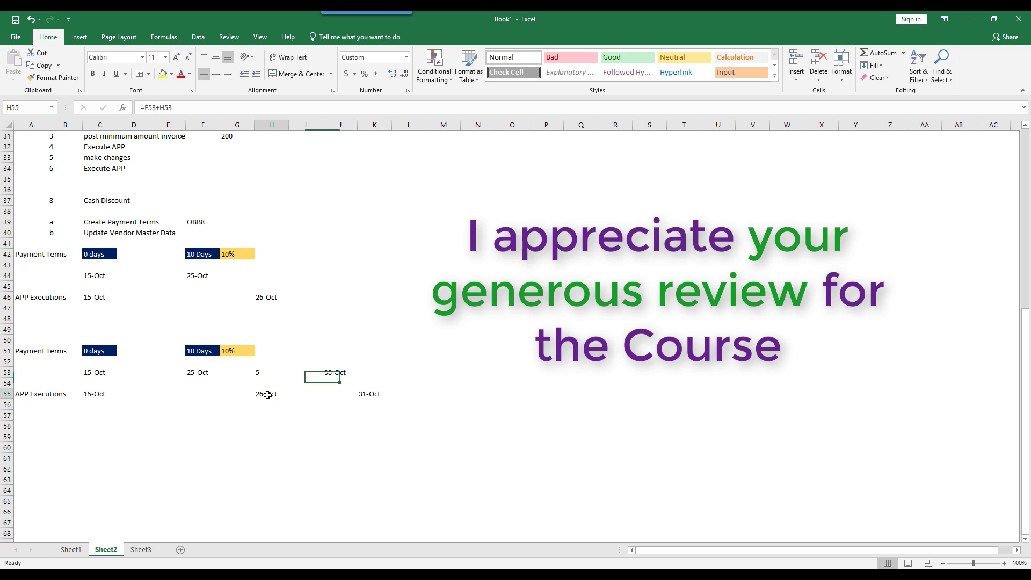
- Clear the 26-Oct execution date from cell H55, and switch to SAP to delete the payment proposal of the 15.10.2020 run
click(361, 394)
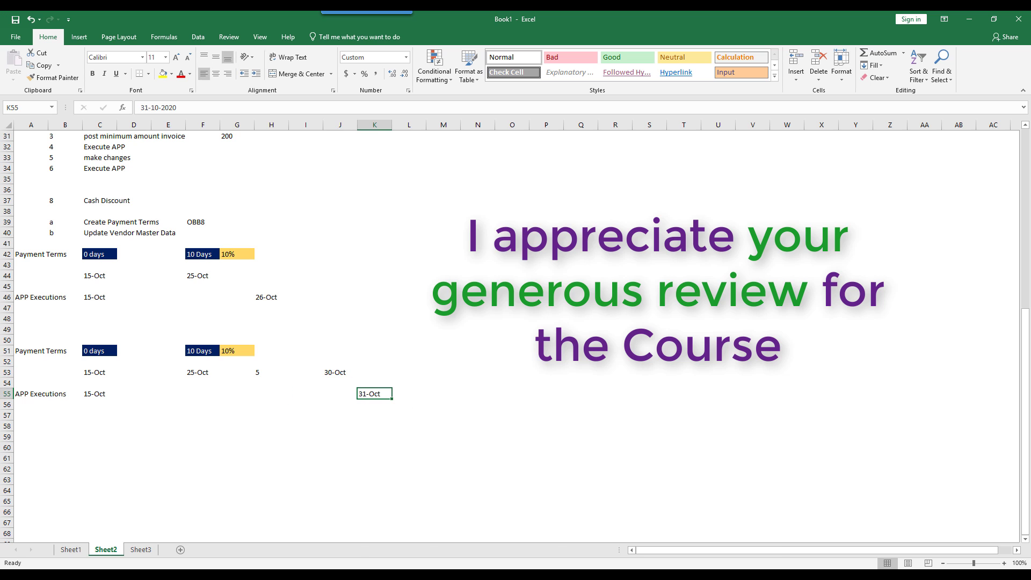
mouse_move(566, 574)
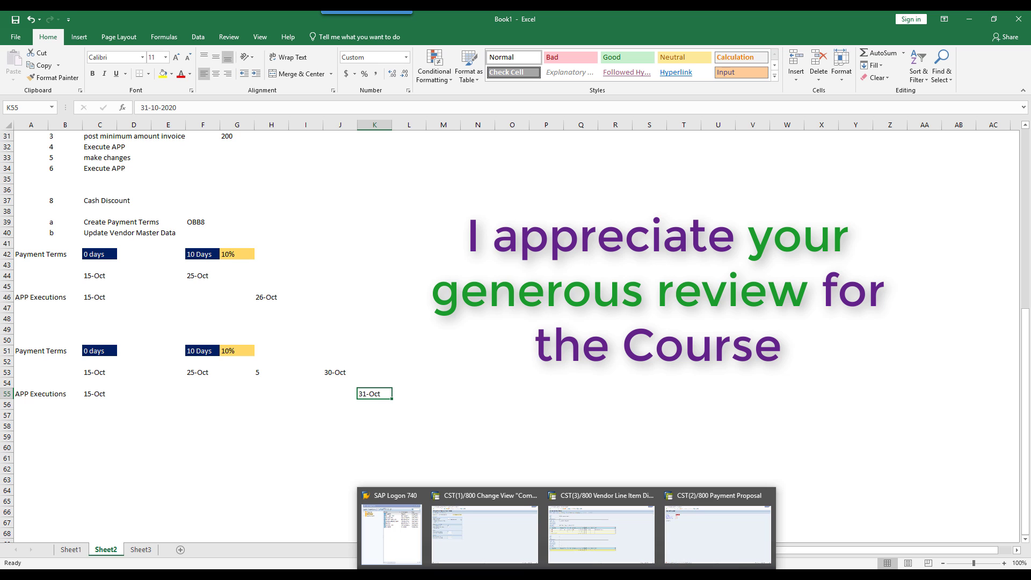
click(697, 521)
click(156, 40)
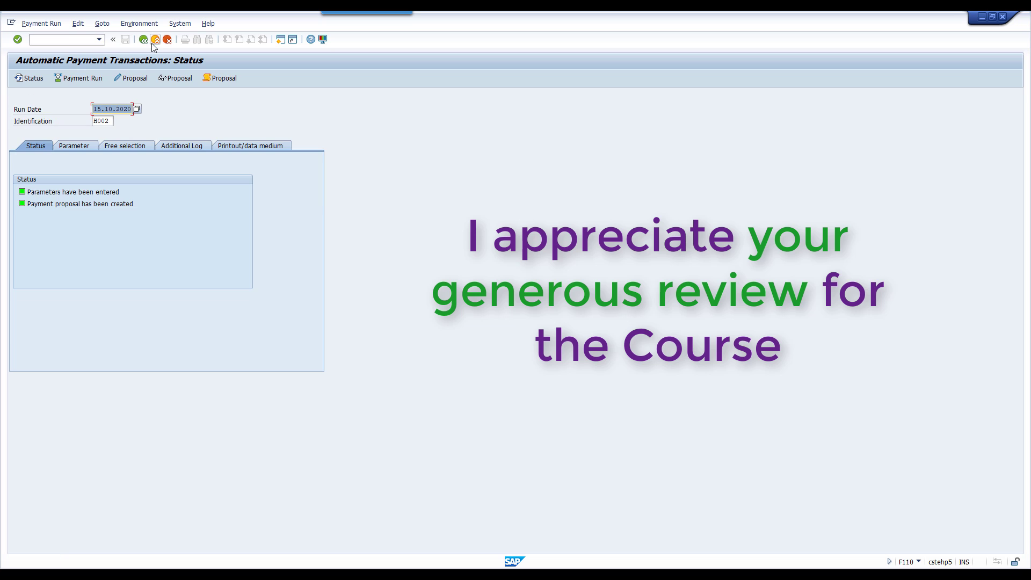
click(78, 24)
mouse_move(108, 49)
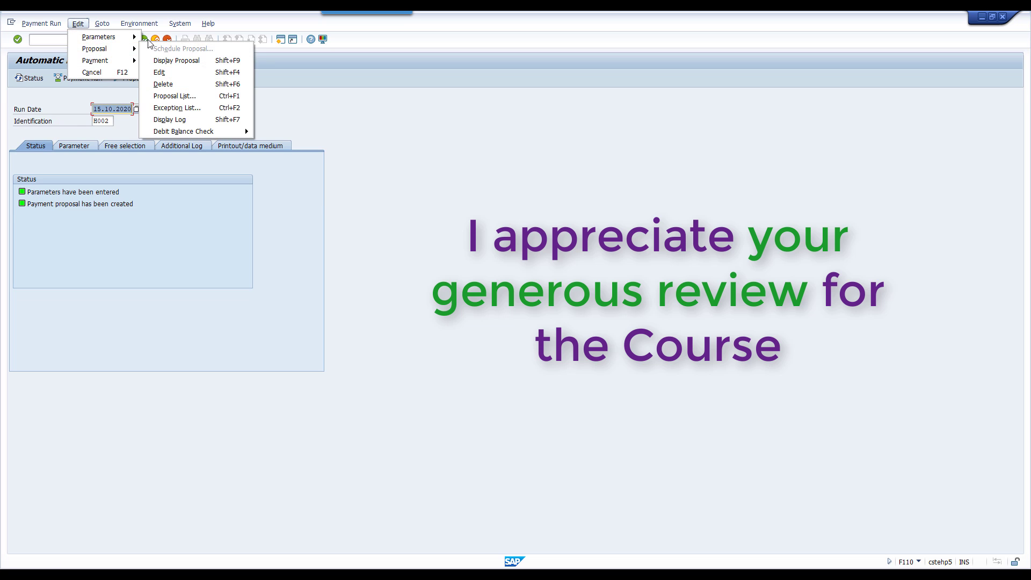
click(171, 83)
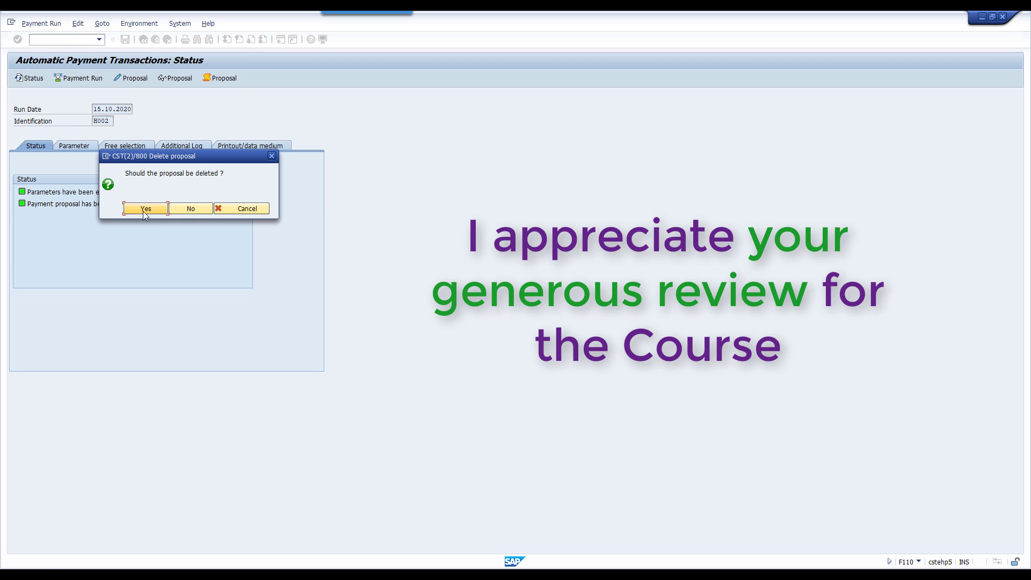
click(144, 210)
- Set the next posting date for company code 6310 to 31.10.2020 in the run parameters and save them
click(74, 146)
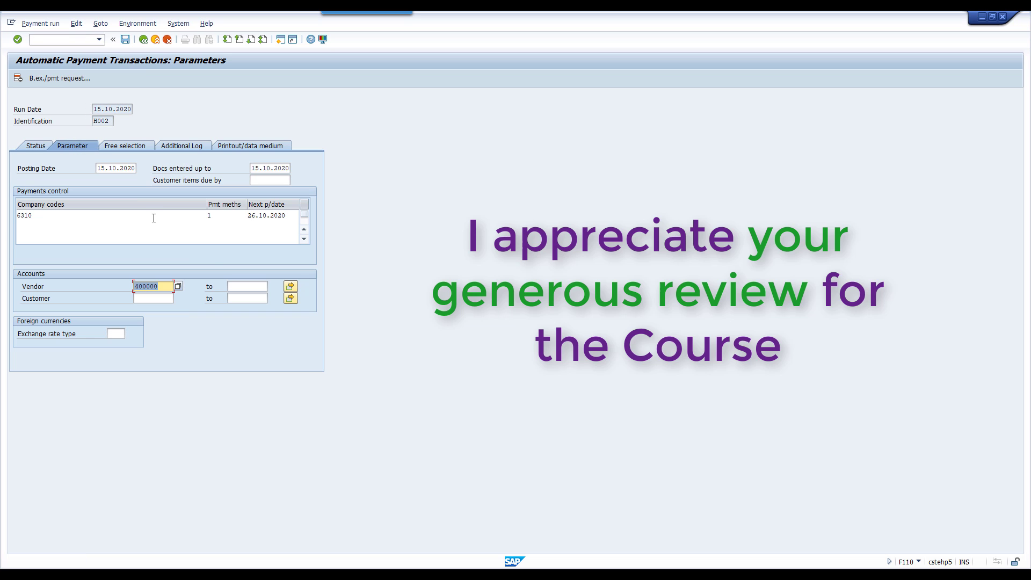
click(248, 215)
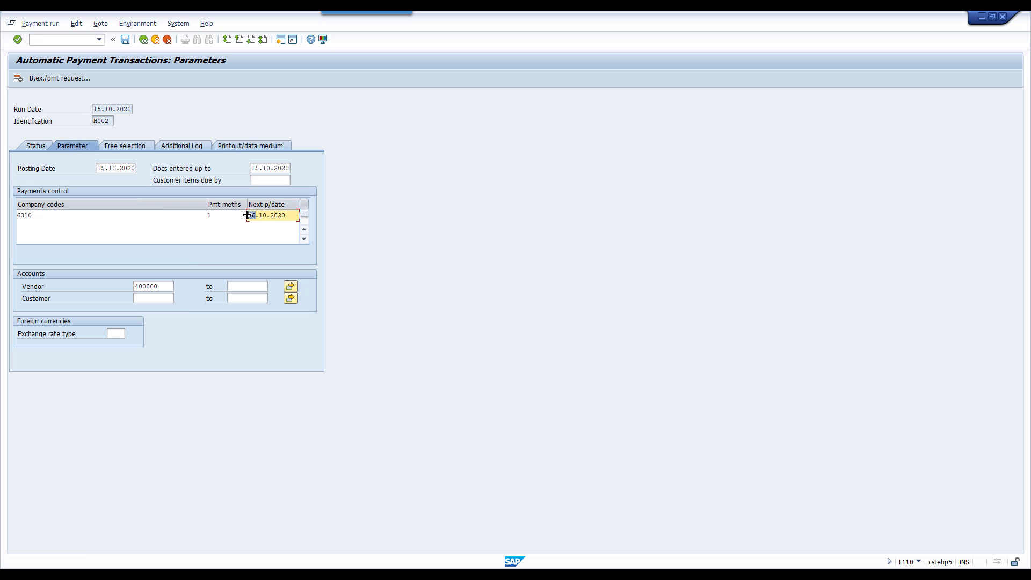
text(1)
key(Return)
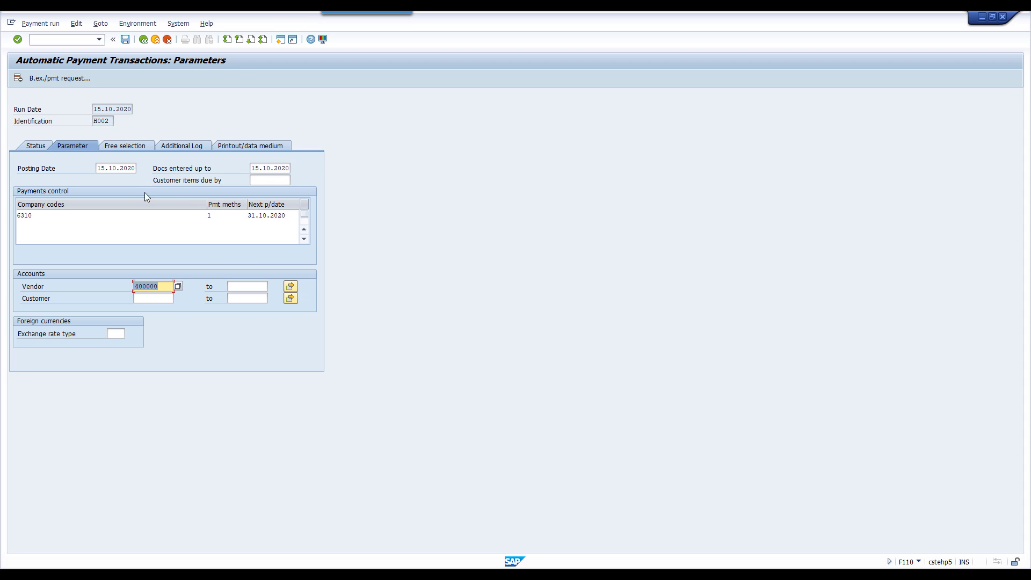
click(125, 39)
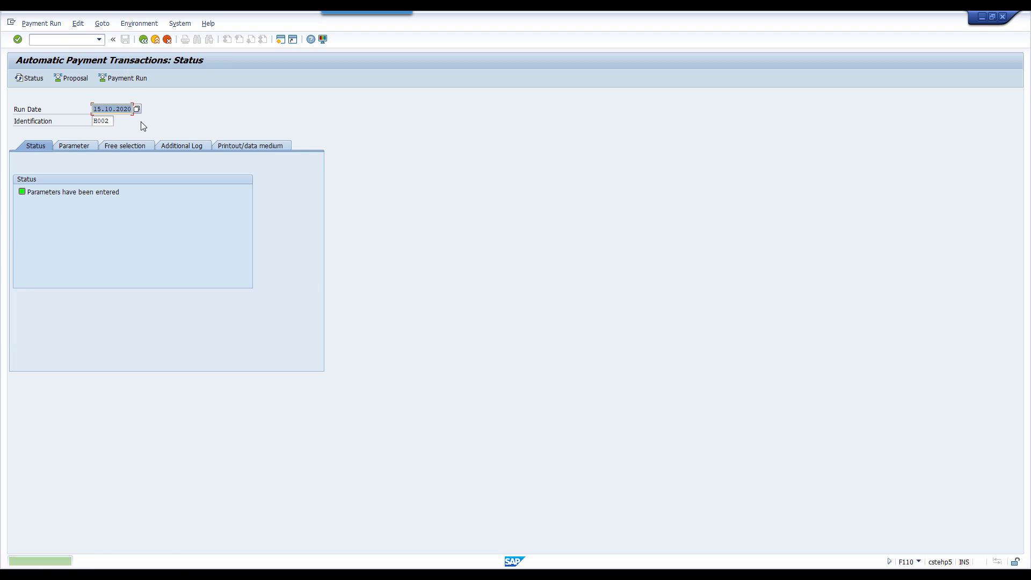
- Schedule a new payment proposal to start immediately, refresh the run status and display the proposal for company code 6310
click(76, 79)
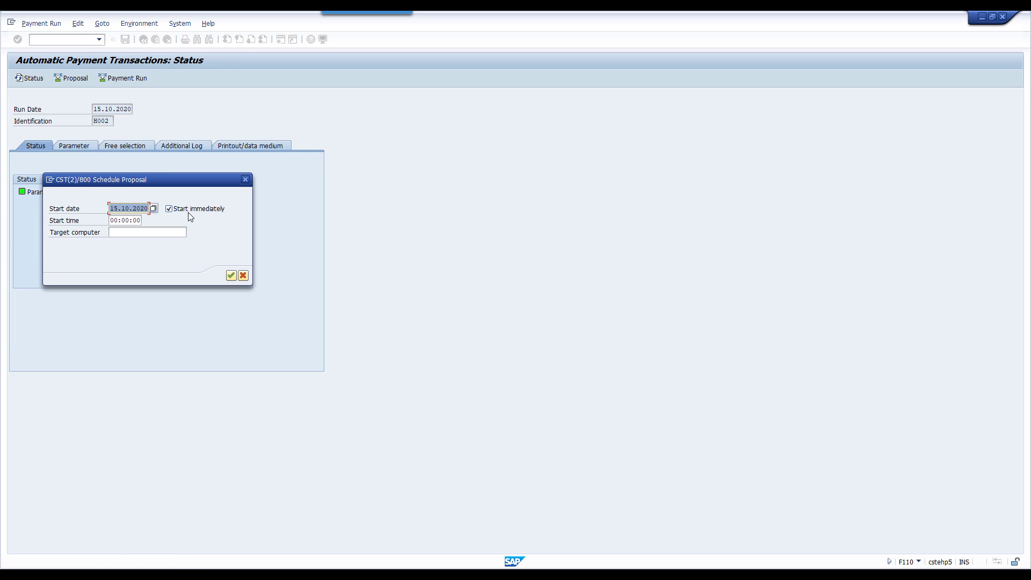
click(231, 276)
click(24, 78)
click(179, 77)
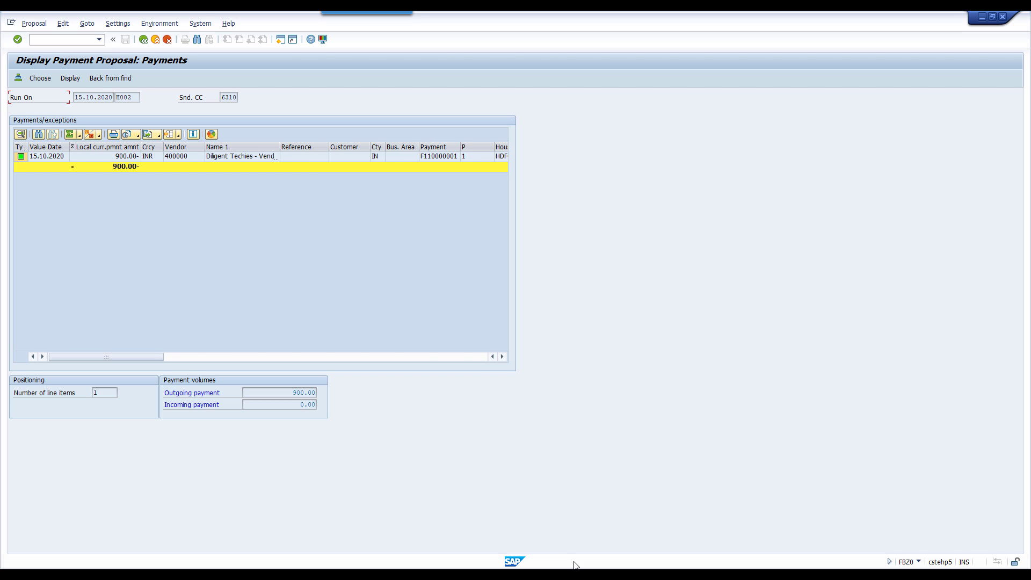
- Check the tolerance days for payable in company code 6310's paying settings and return to the displayed payment proposal
mouse_move(568, 574)
click(505, 543)
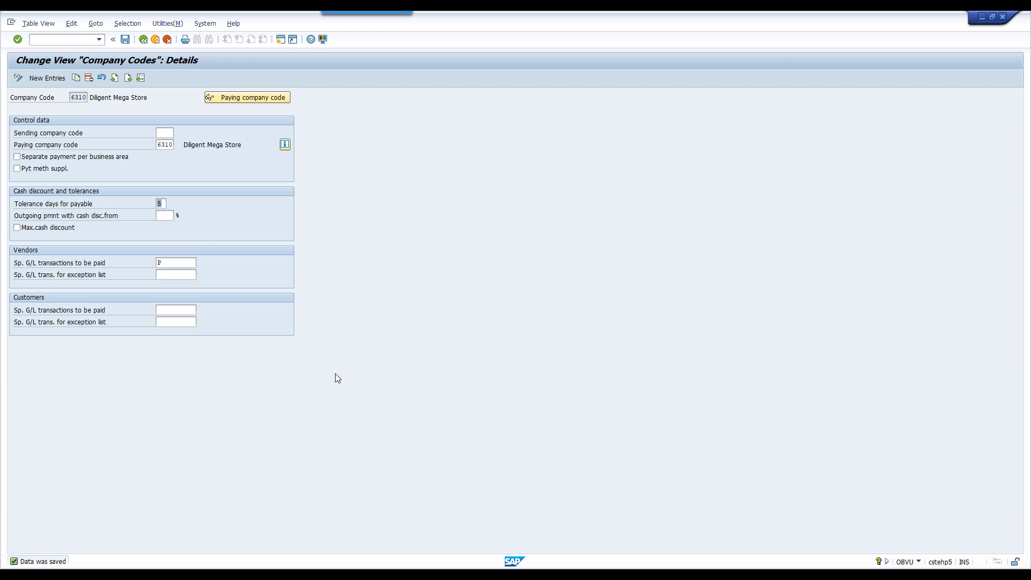
click(164, 204)
key(alt+Tab)
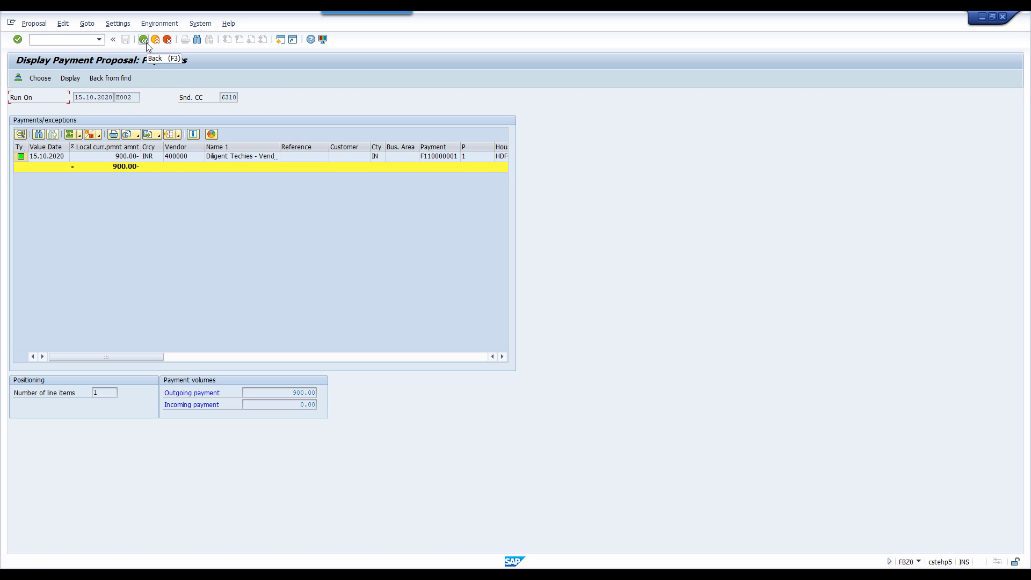